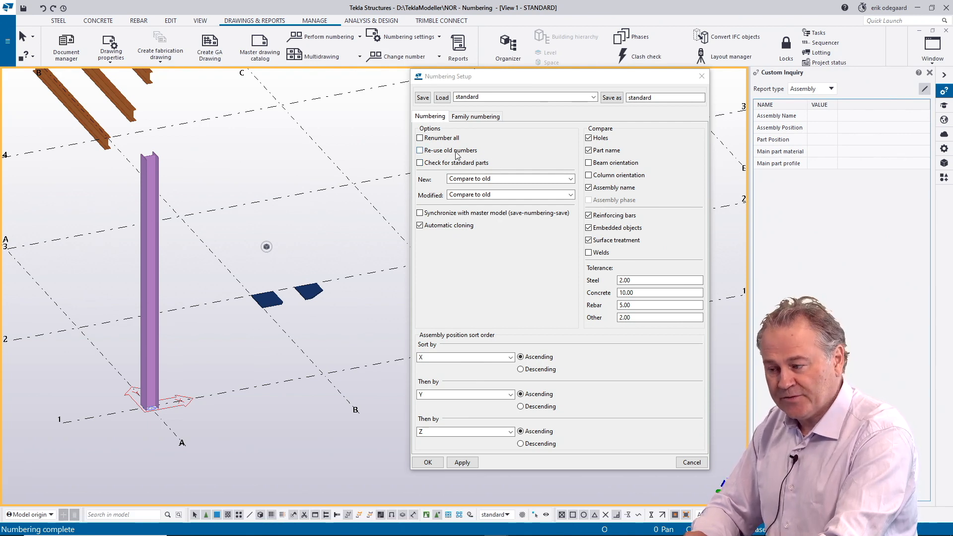
Step: Check the assembly and part position of the column at grid intersection A-1, and delete the column
{"action": "left_click", "coordinate": [158, 175]}
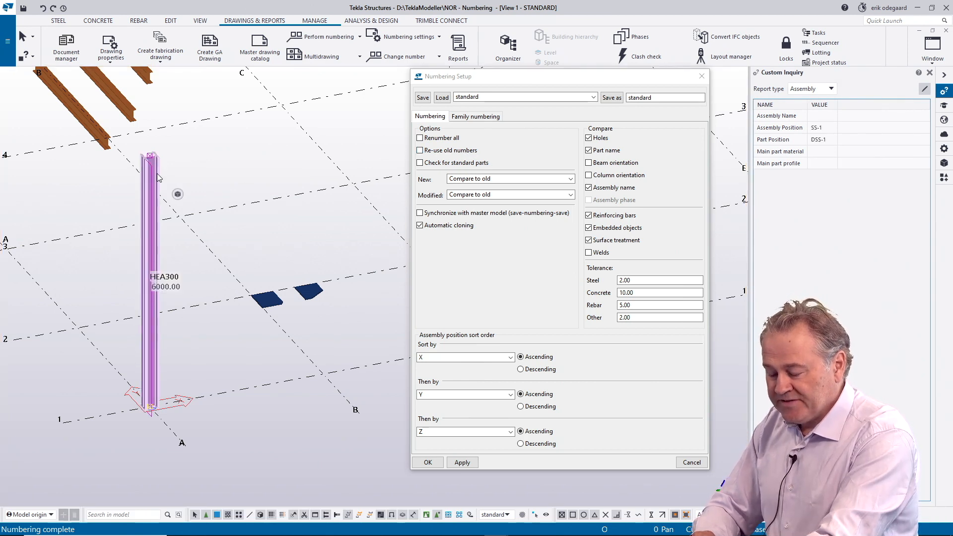
{"action": "scroll", "coordinate": [157, 173], "scroll_direction": "up", "scroll_amount": 1}
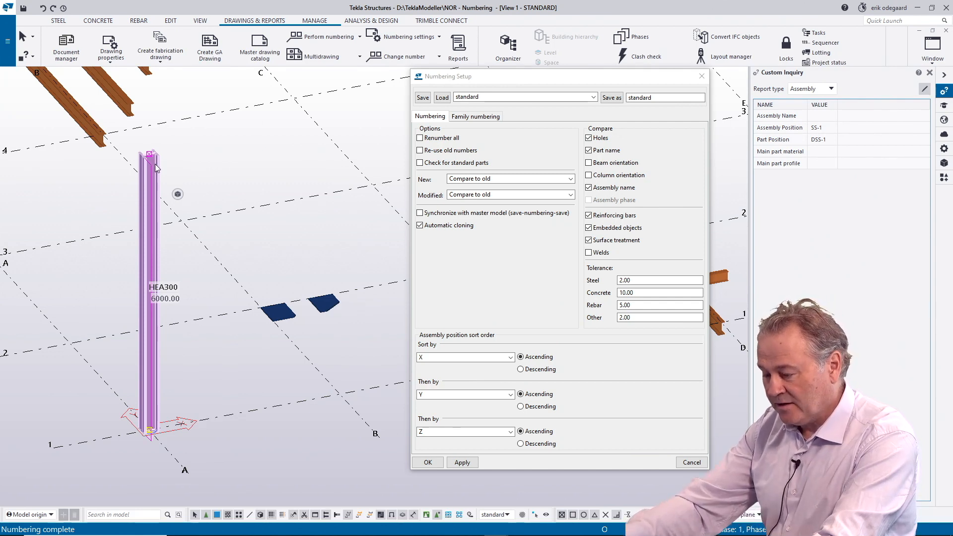
{"action": "key", "text": "Delete"}
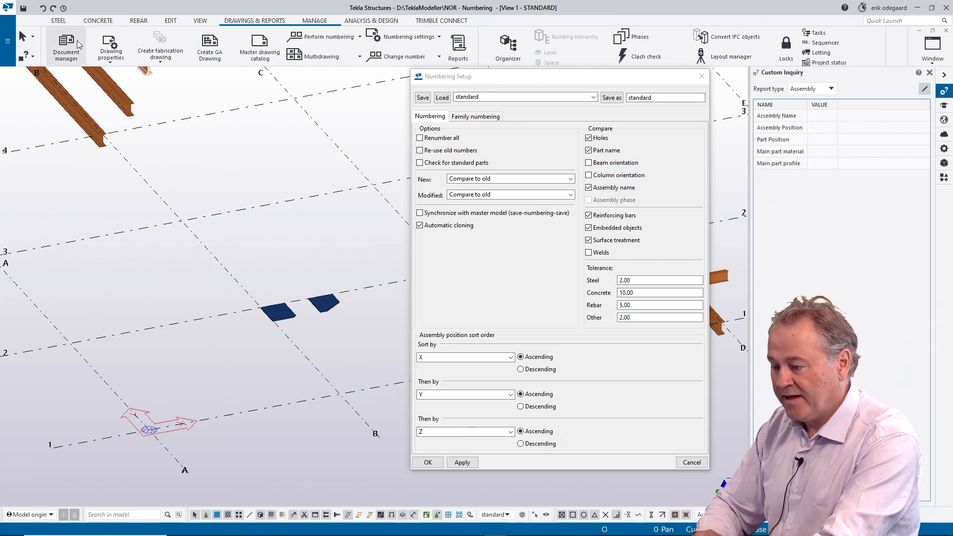
Step: Create a steel column at grid intersection A-1
{"action": "left_click", "coordinate": [59, 21]}
{"action": "left_click", "coordinate": [60, 45]}
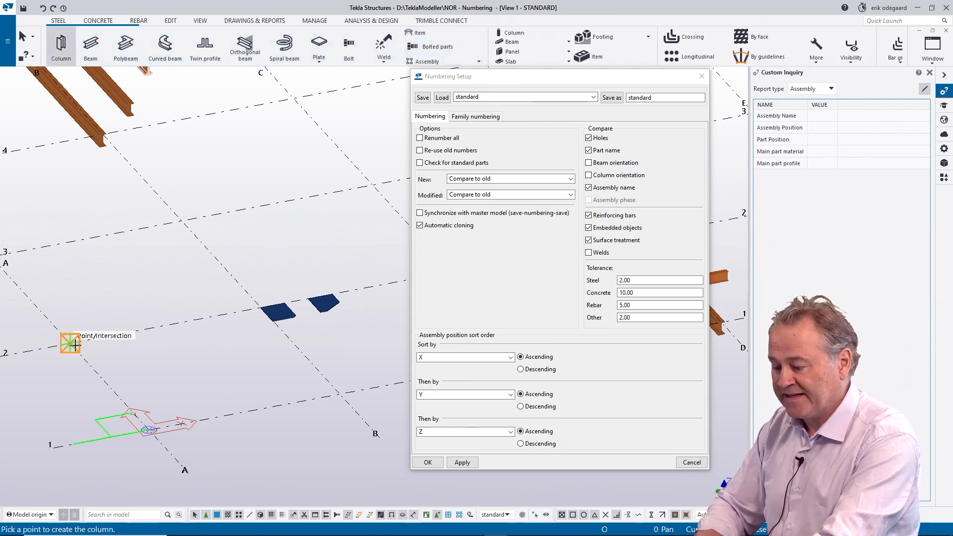
{"action": "left_click", "coordinate": [148, 431]}
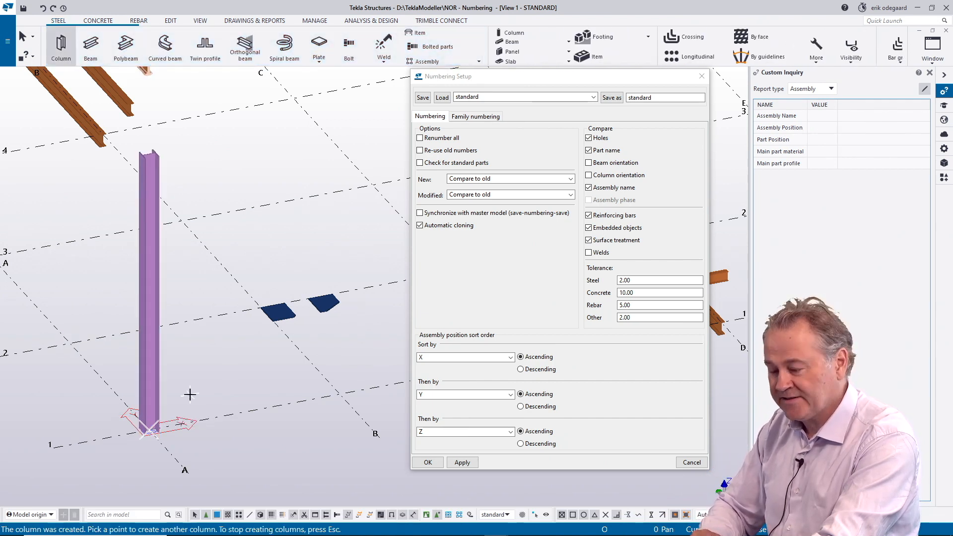
{"action": "right_click", "coordinate": [189, 396]}
{"action": "left_click", "coordinate": [249, 224]}
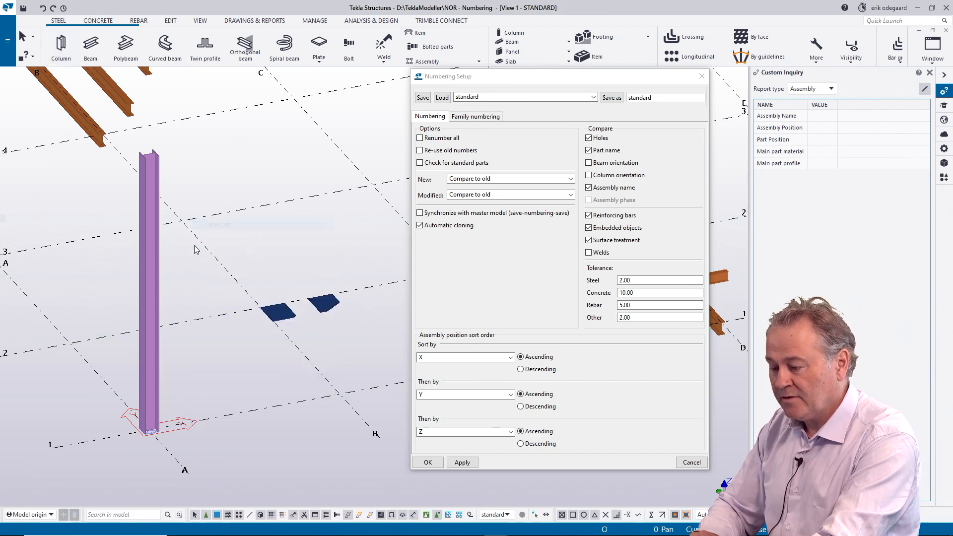
Step: Run numbering of modified objects with the new column at A-1 selected
{"action": "left_click", "coordinate": [154, 261]}
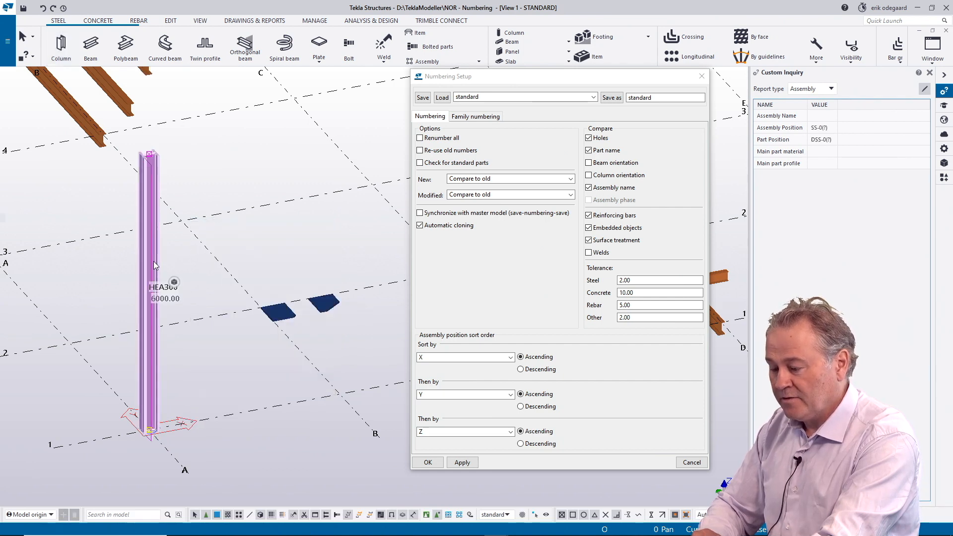
{"action": "left_click", "coordinate": [245, 21]}
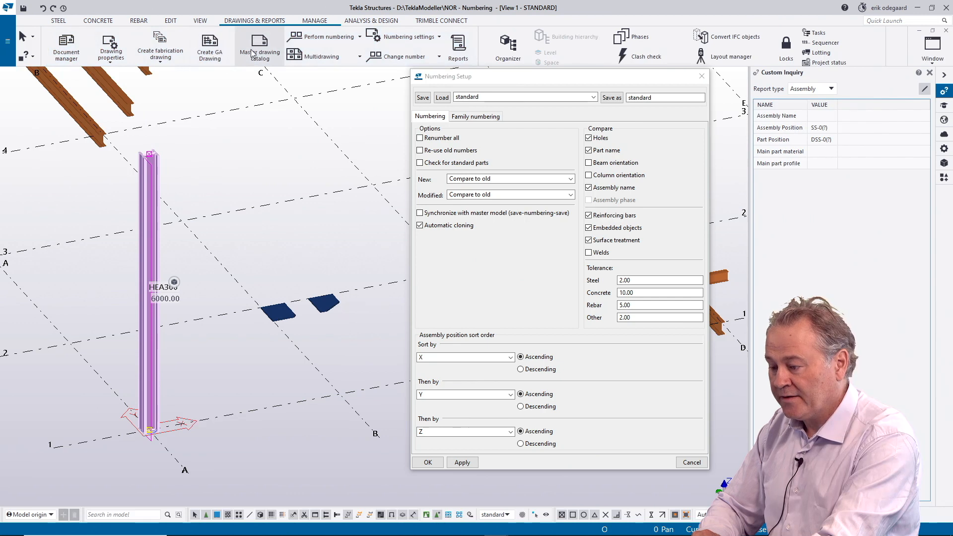
{"action": "left_click", "coordinate": [323, 38]}
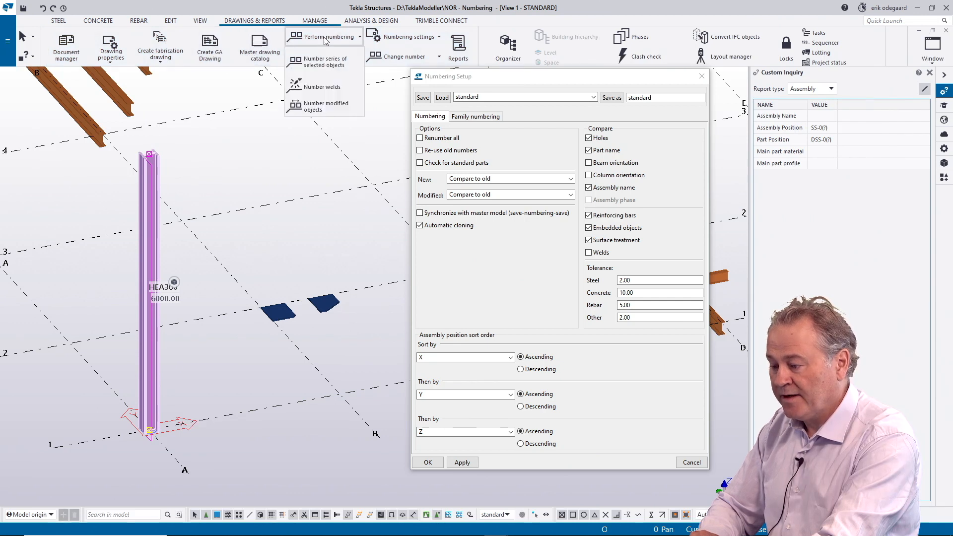
{"action": "left_click", "coordinate": [316, 108]}
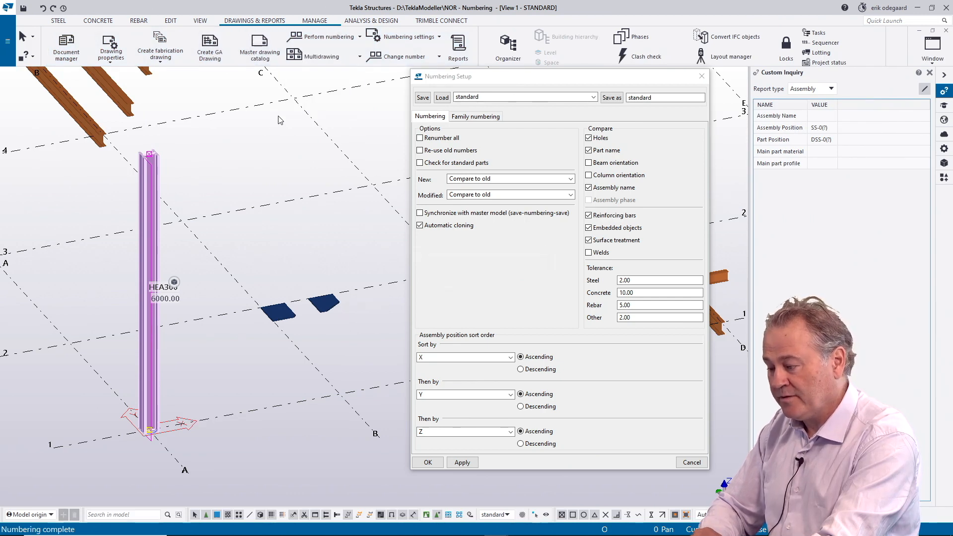
Step: Check the numbered column's assembly and part position, and delete the column
{"action": "left_click", "coordinate": [278, 242]}
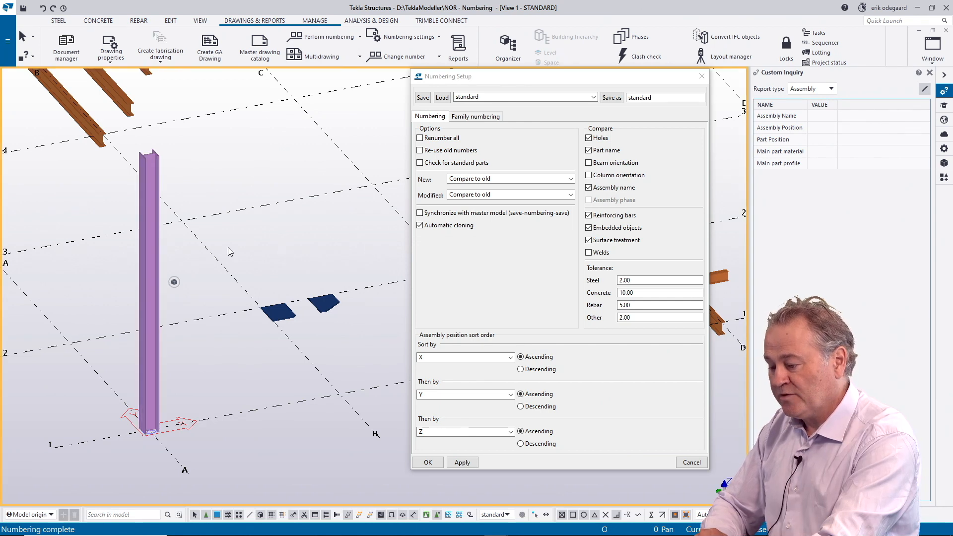
{"action": "left_click", "coordinate": [156, 266]}
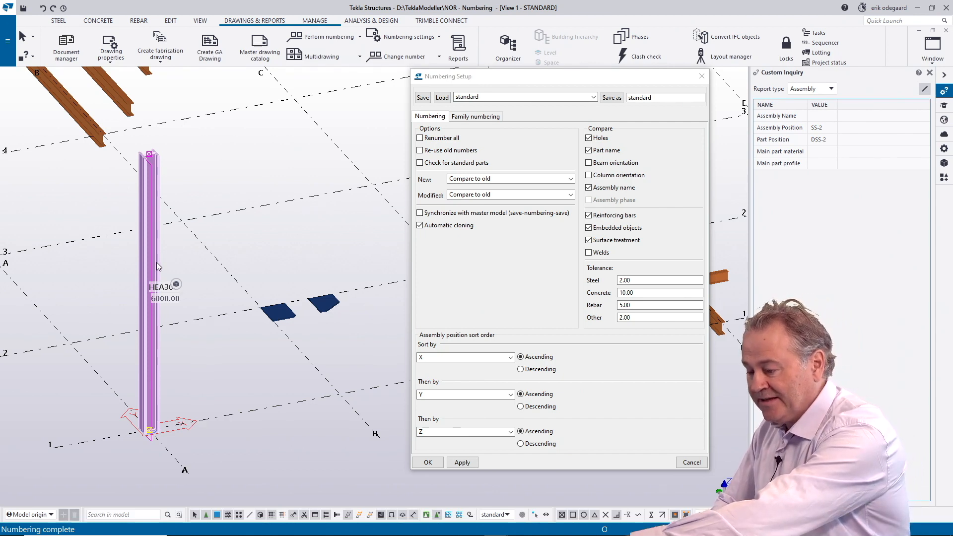
{"action": "key", "text": "Delete"}
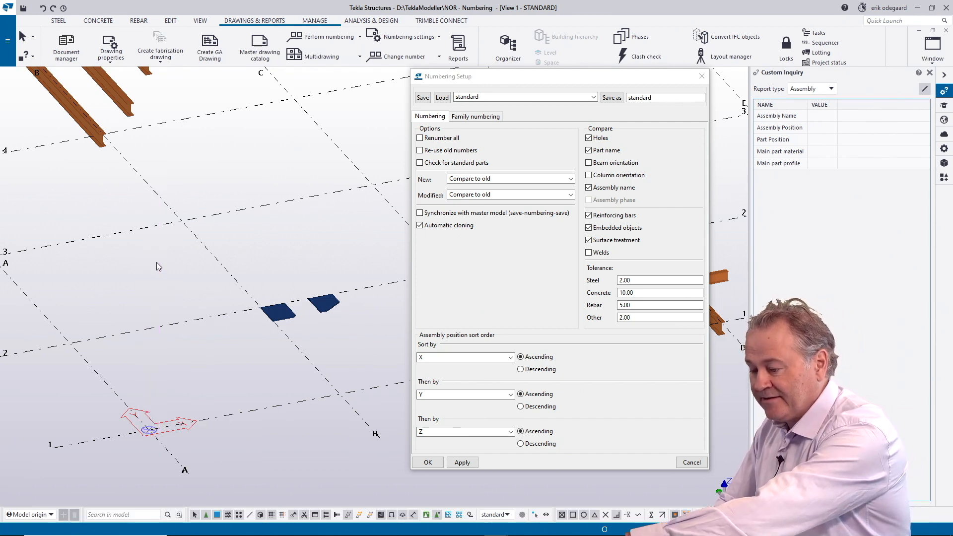
Step: Enable Re-use old numbers in the numbering setup and apply the setting
{"action": "left_click", "coordinate": [421, 152]}
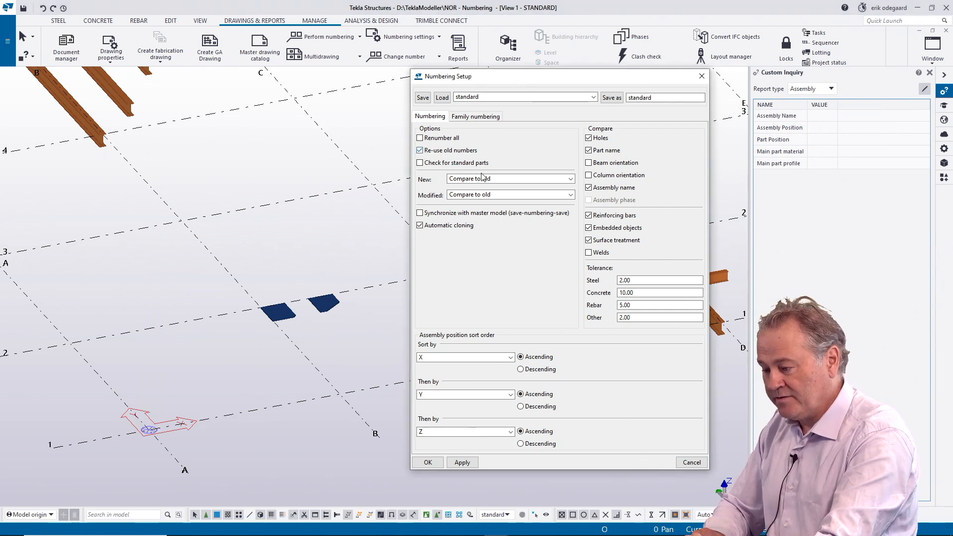
{"action": "left_click", "coordinate": [462, 465]}
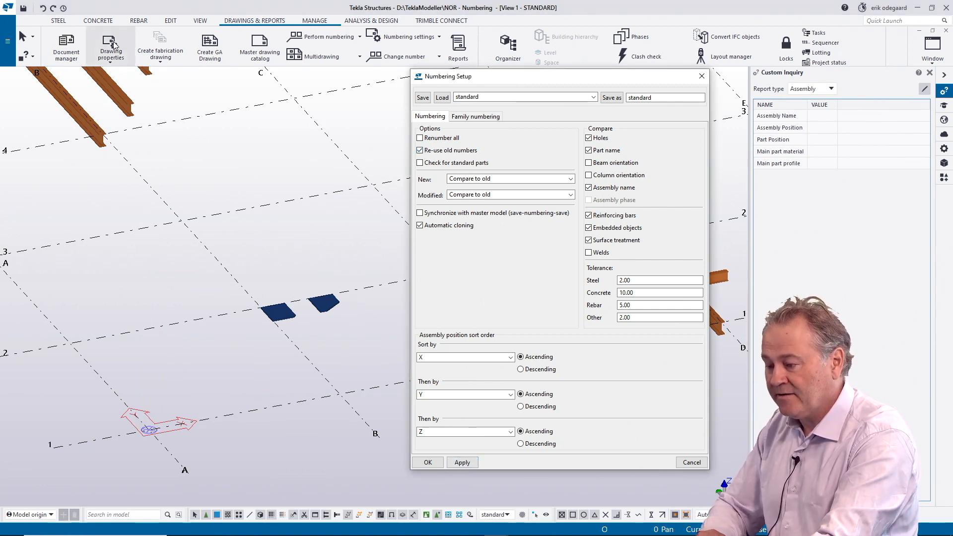
Step: Recreate the steel column at grid intersection A-1 with the re-use option active
{"action": "left_click", "coordinate": [60, 21]}
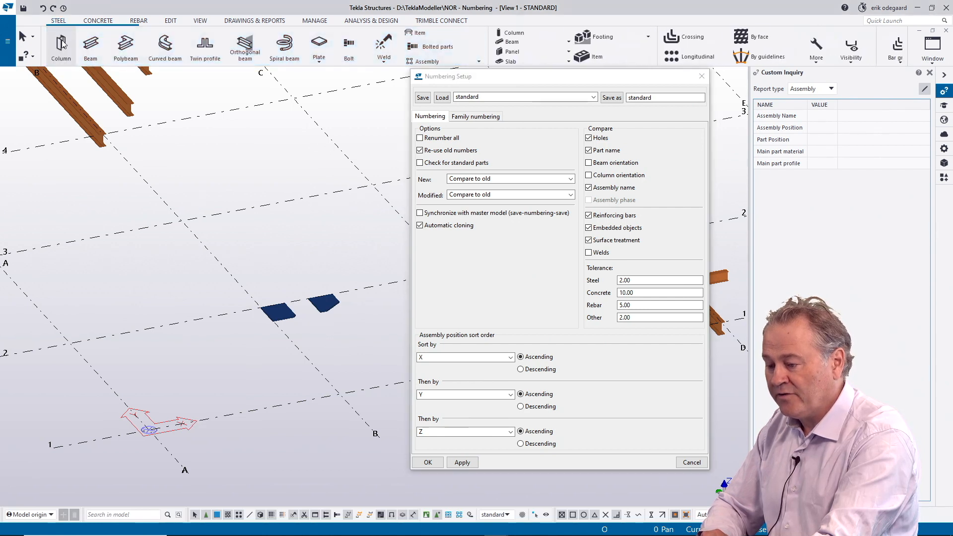
{"action": "left_click", "coordinate": [61, 44]}
{"action": "left_click", "coordinate": [149, 429]}
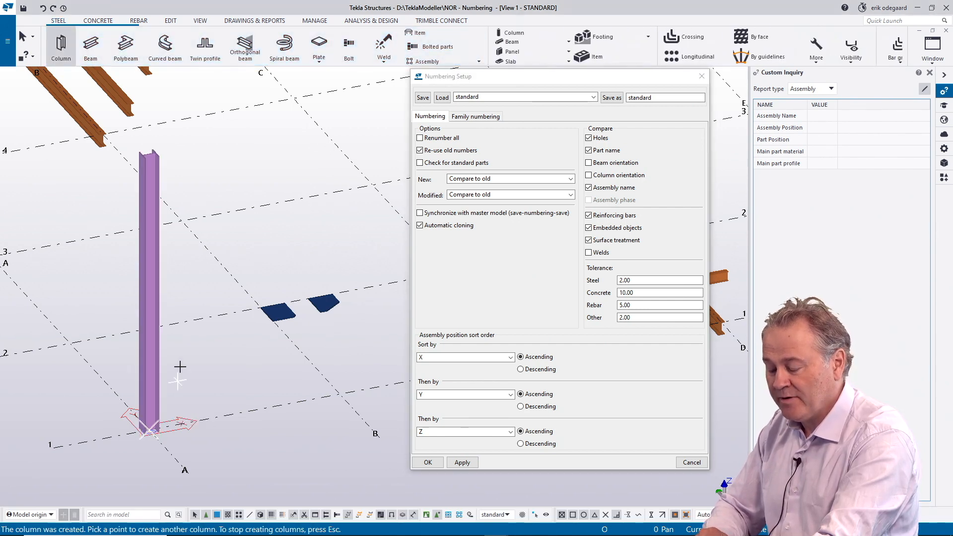
{"action": "right_click", "coordinate": [179, 367]}
{"action": "left_click", "coordinate": [221, 195]}
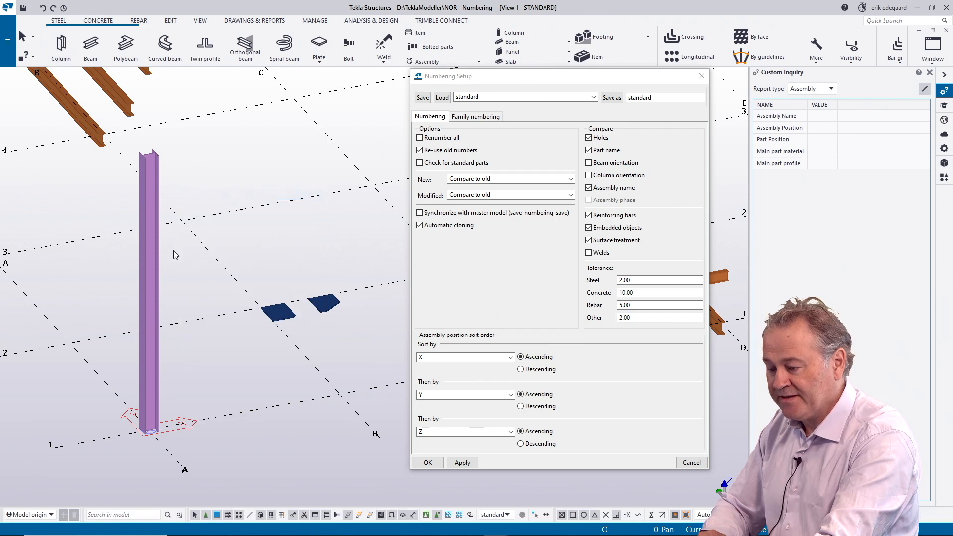
Step: Number the modified objects and check the recreated column's assembly and part position
{"action": "left_click", "coordinate": [158, 262]}
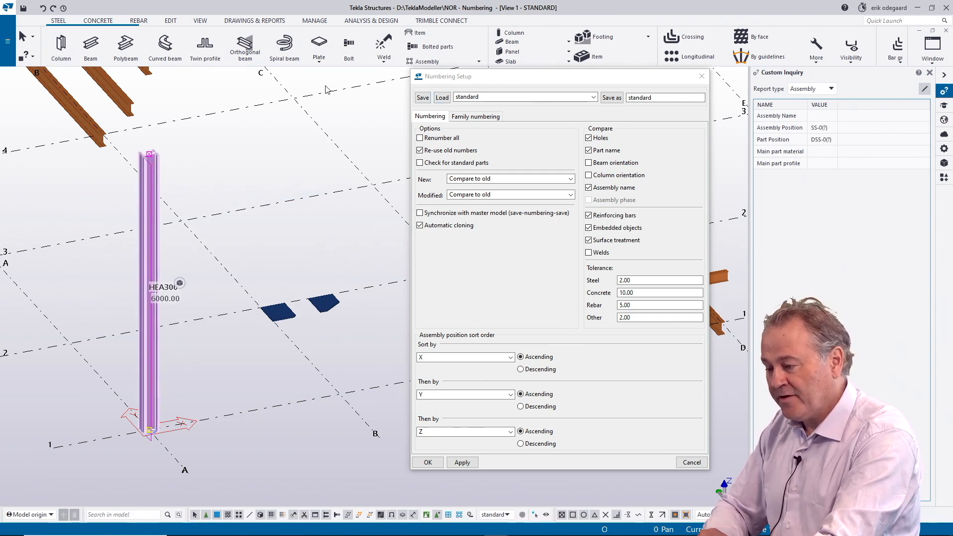
{"action": "left_click", "coordinate": [289, 25]}
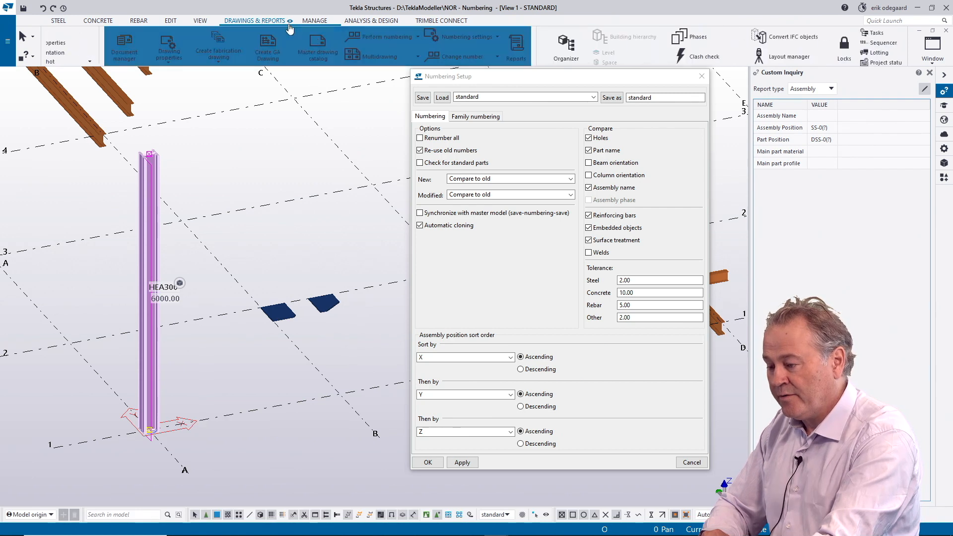
{"action": "left_click", "coordinate": [320, 37]}
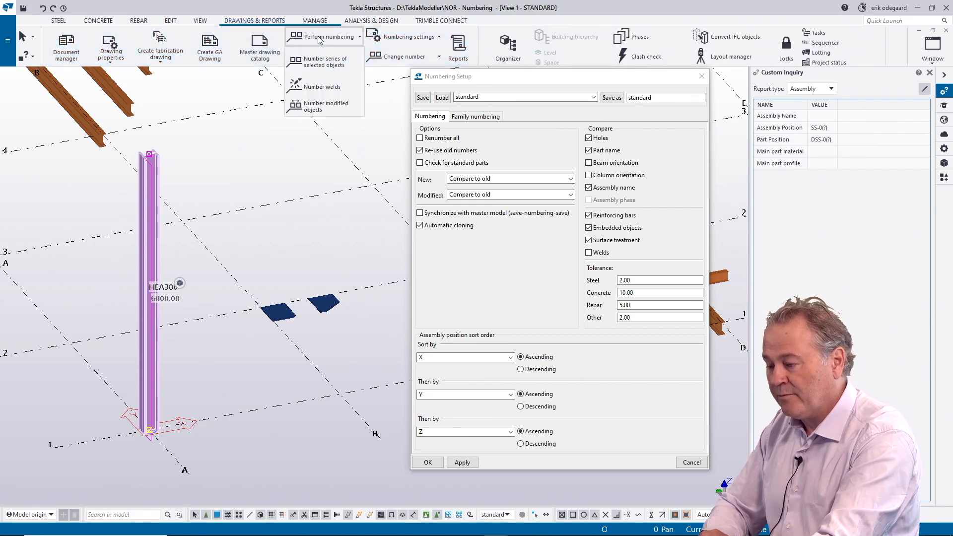
{"action": "left_click", "coordinate": [311, 106]}
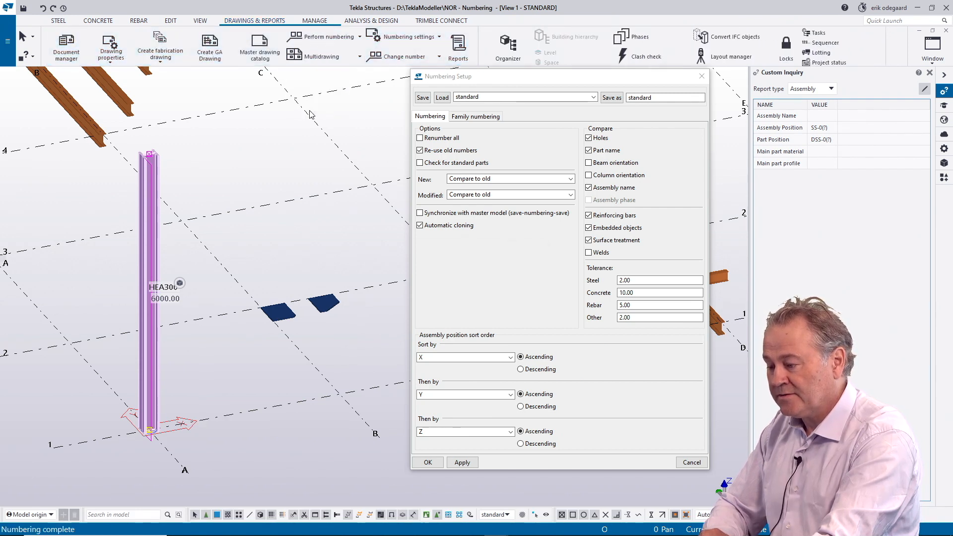
{"action": "left_click", "coordinate": [160, 257]}
{"action": "left_click", "coordinate": [157, 257]}
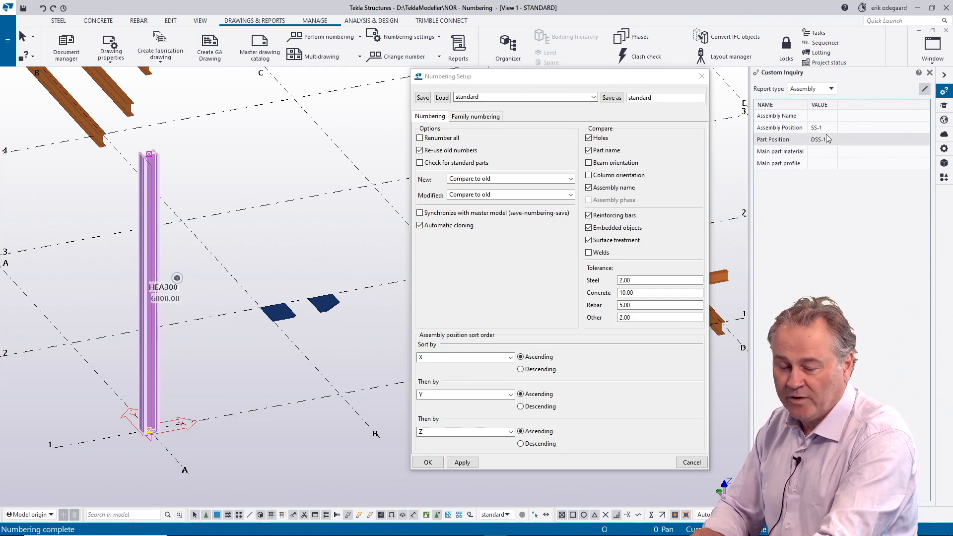
Step: Turn off Re-use old numbers in the numbering setup and clear the column selection
{"action": "left_click", "coordinate": [419, 150]}
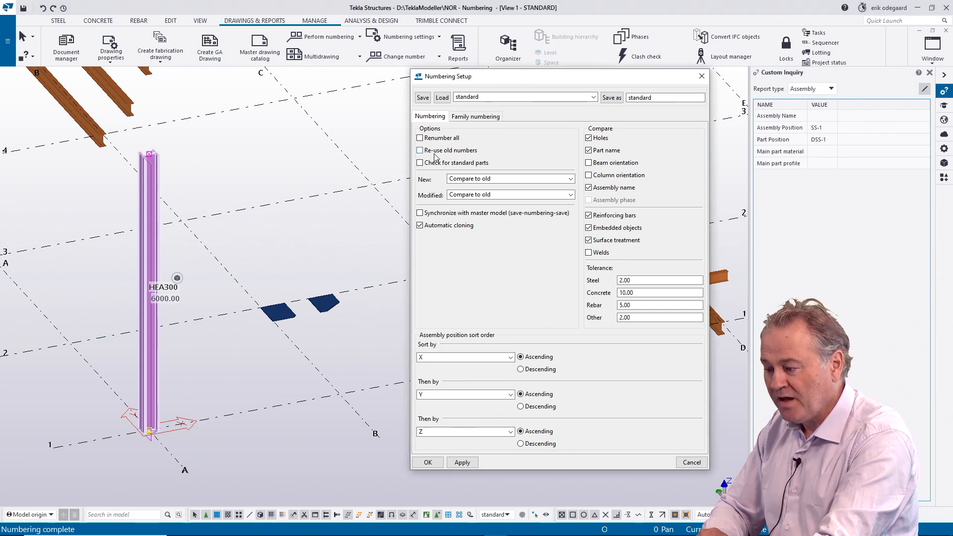
{"action": "left_click", "coordinate": [371, 225]}
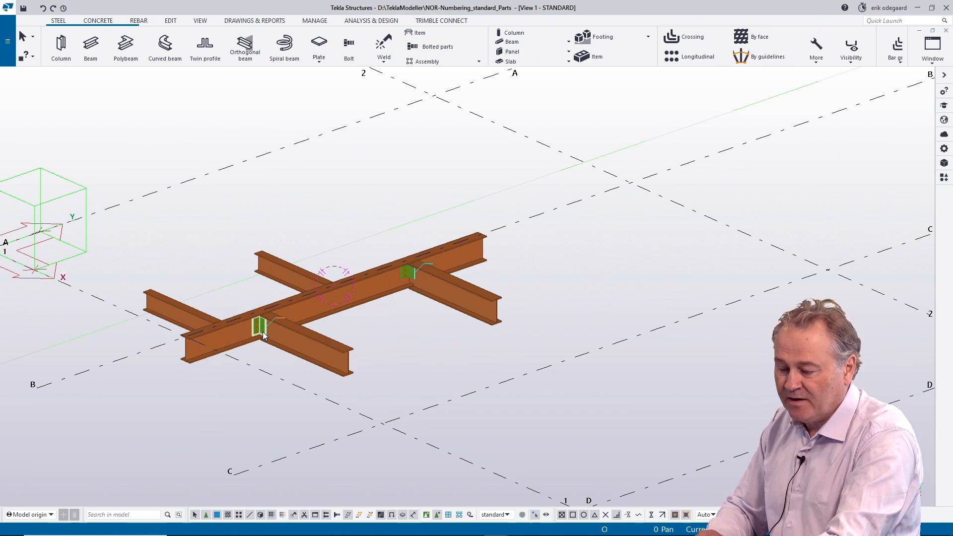
Step: Examine the beam connections in the standard parts model and show the properties of the two-bolt connection angle
{"action": "middle_click_drag", "start_coordinate": [263, 331], "coordinate": [399, 324], "text": "ctrl"}
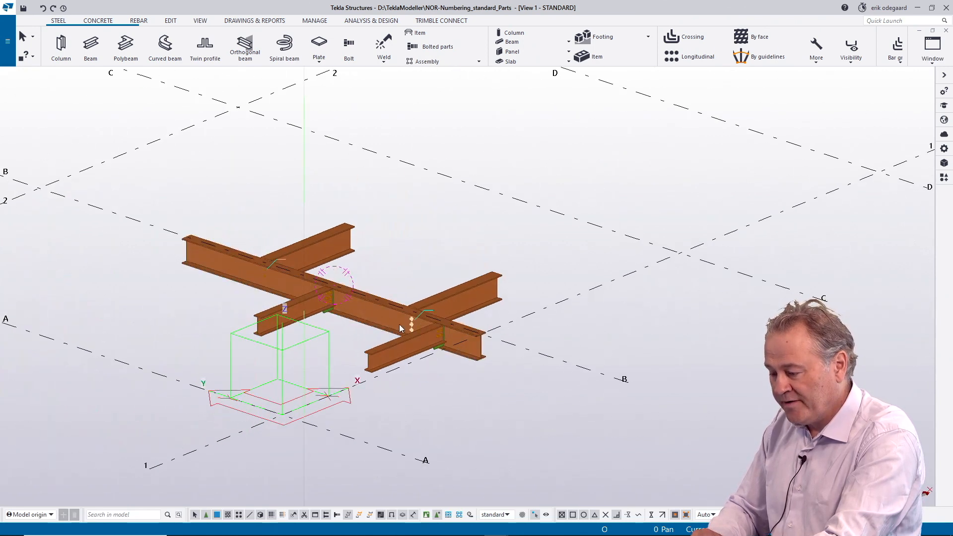
{"action": "middle_click_drag", "start_coordinate": [318, 313], "coordinate": [480, 318], "text": "ctrl"}
{"action": "scroll", "coordinate": [456, 277], "scroll_direction": "up", "scroll_amount": 5}
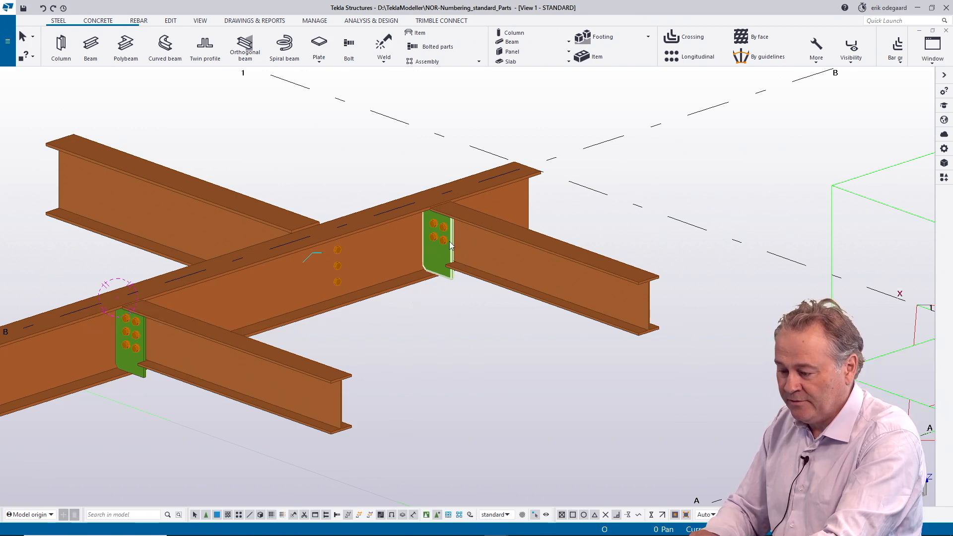
{"action": "middle_click_drag", "start_coordinate": [302, 282], "coordinate": [471, 294], "text": "ctrl"}
{"action": "scroll", "coordinate": [392, 281], "scroll_direction": "up", "scroll_amount": 2}
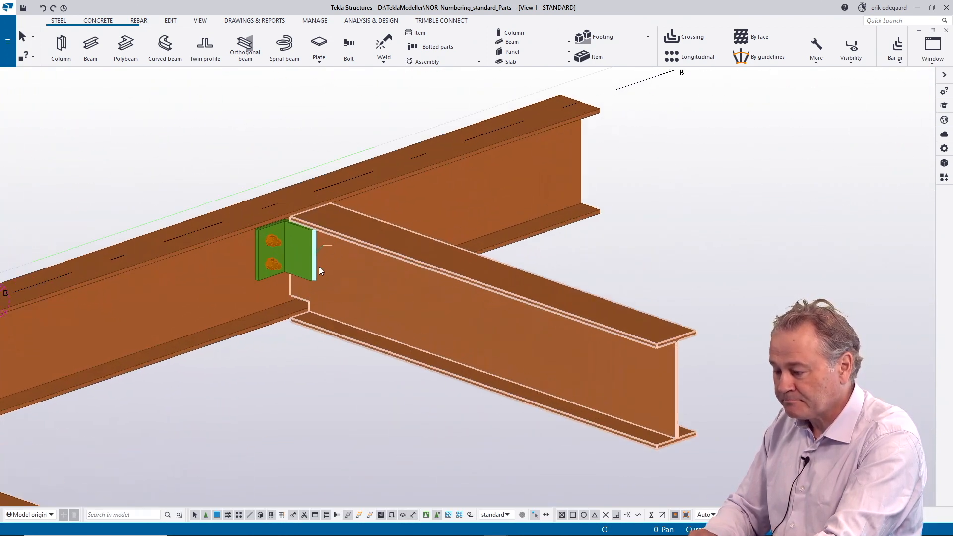
{"action": "left_click", "coordinate": [943, 177]}
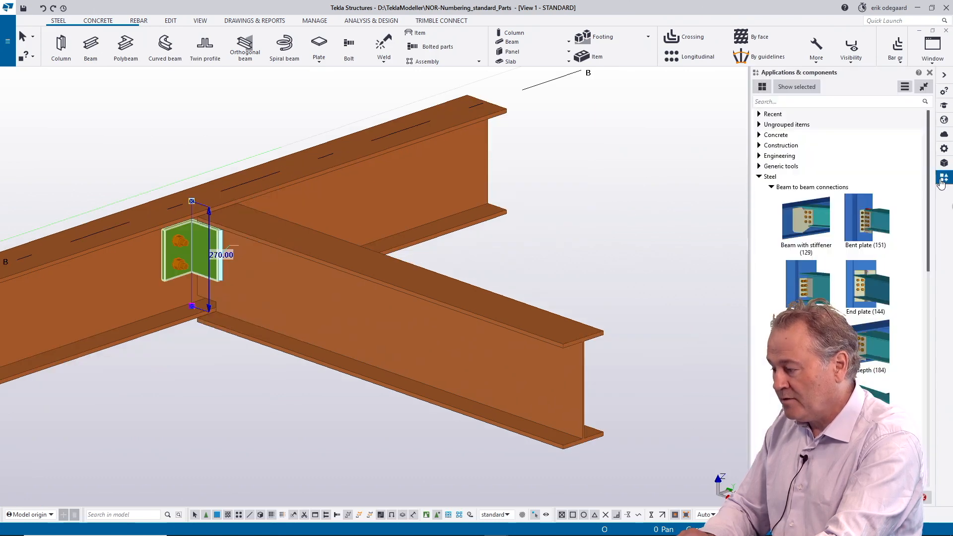
{"action": "left_click", "coordinate": [943, 149]}
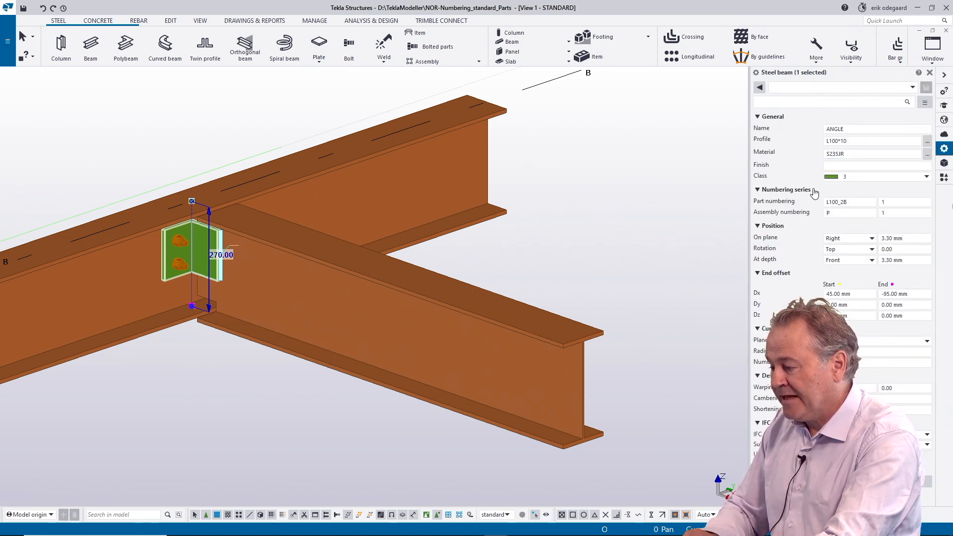
Step: Check the part numbering prefix in the two-bolt angle's numbering series
{"action": "left_click", "coordinate": [861, 203]}
{"action": "left_click_drag", "start_coordinate": [861, 203], "coordinate": [836, 203]}
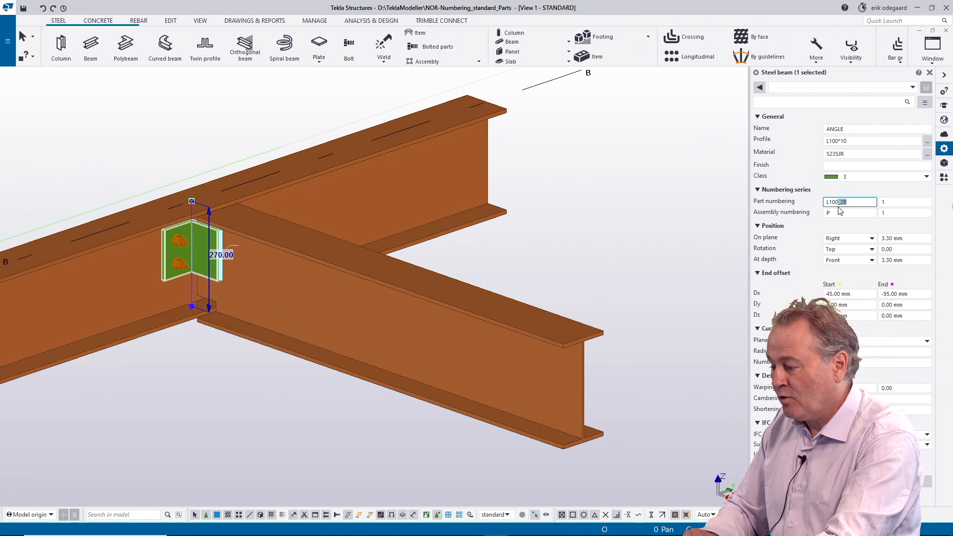
{"action": "left_click", "coordinate": [603, 242]}
{"action": "left_click", "coordinate": [220, 267]}
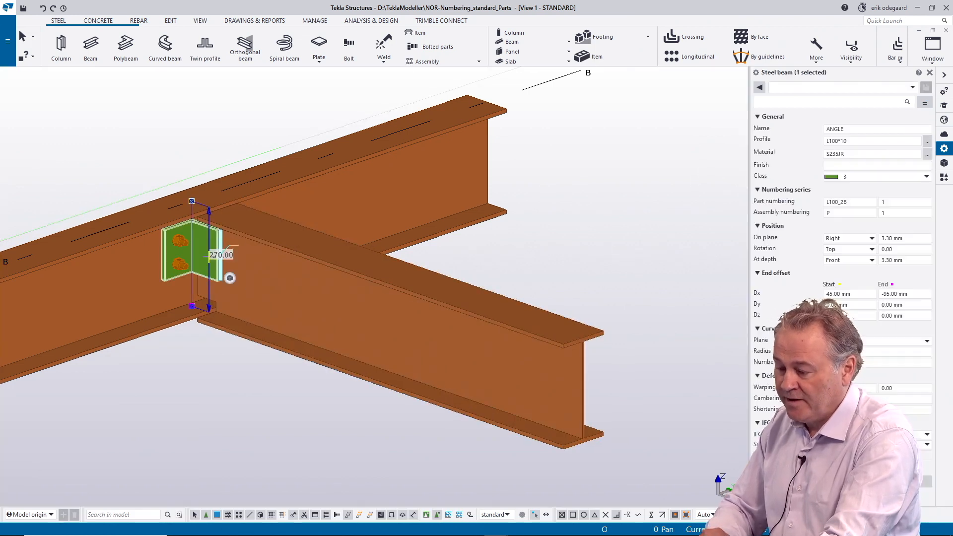
{"action": "left_click", "coordinate": [846, 202]}
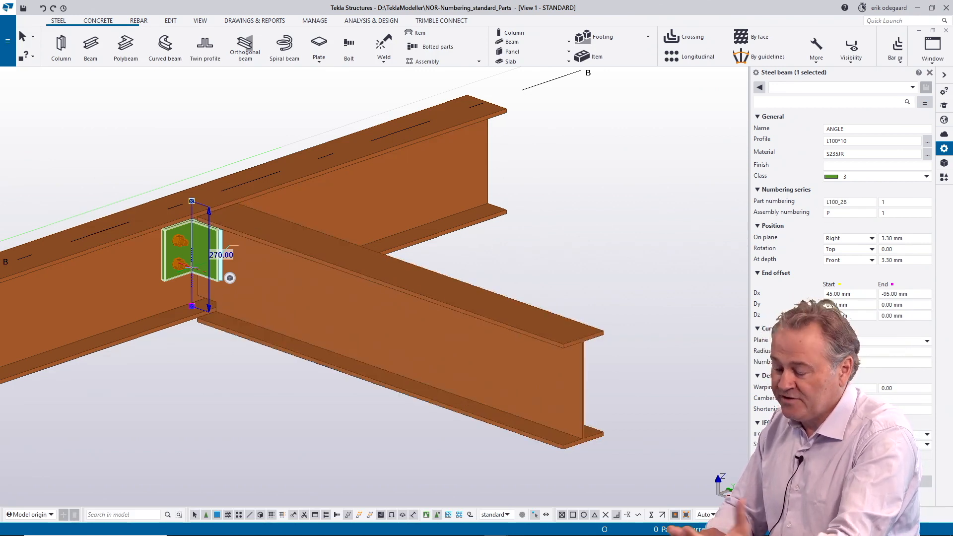
Step: Select the three-bolt angle on the other secondary beam and check its part numbering prefix
{"action": "scroll", "coordinate": [191, 258], "scroll_direction": "down", "scroll_amount": 5}
{"action": "scroll", "coordinate": [272, 281], "scroll_direction": "up", "scroll_amount": 4}
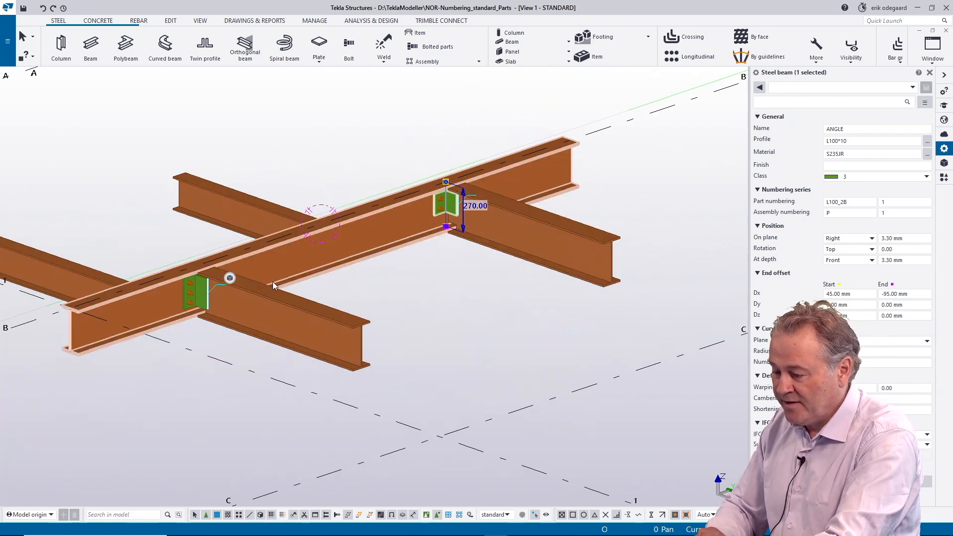
{"action": "left_click", "coordinate": [154, 292]}
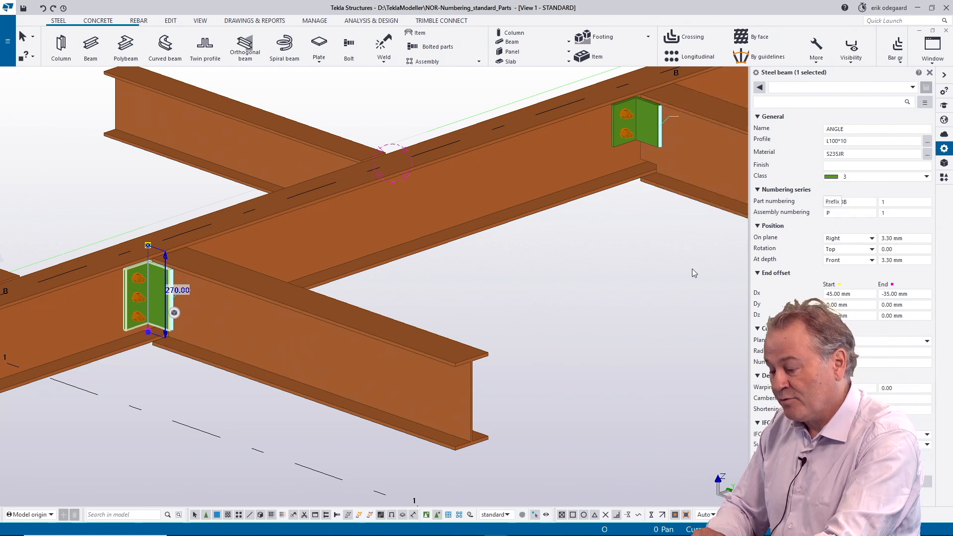
Step: Check the part numbering prefixes of the six-bolt and four-bolt connection plates, and clear the selection
{"action": "middle_click_drag", "start_coordinate": [275, 252], "coordinate": [424, 277], "text": "ctrl"}
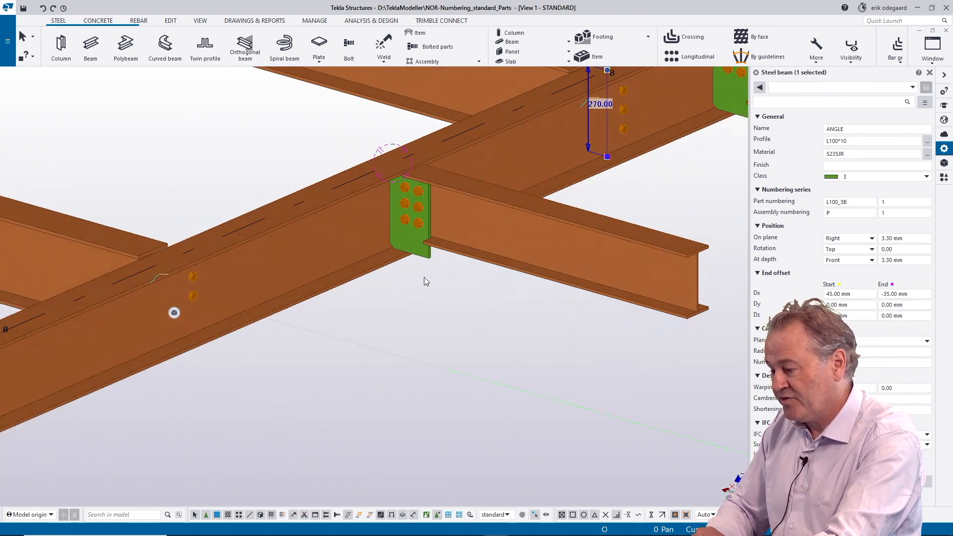
{"action": "left_click", "coordinate": [409, 244]}
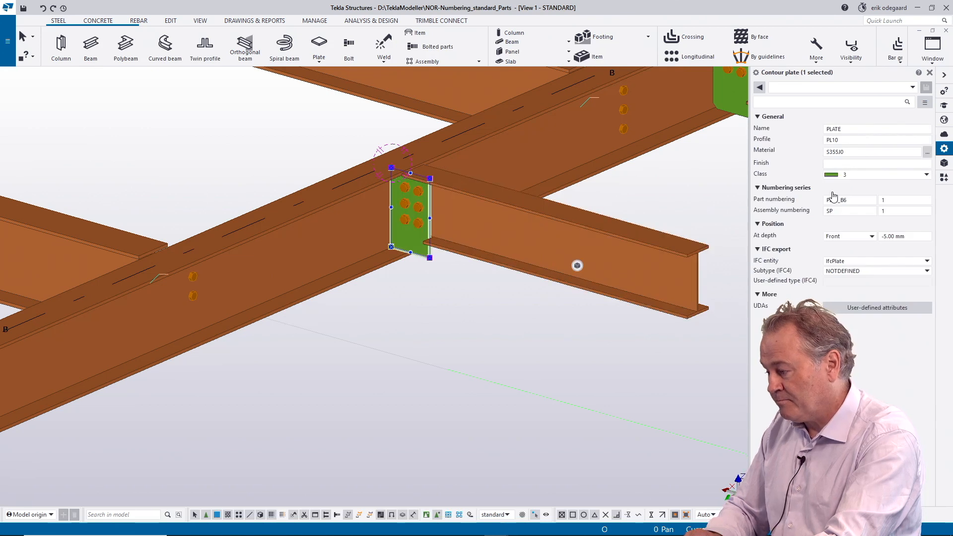
{"action": "middle_click_drag", "start_coordinate": [413, 313], "coordinate": [298, 340]}
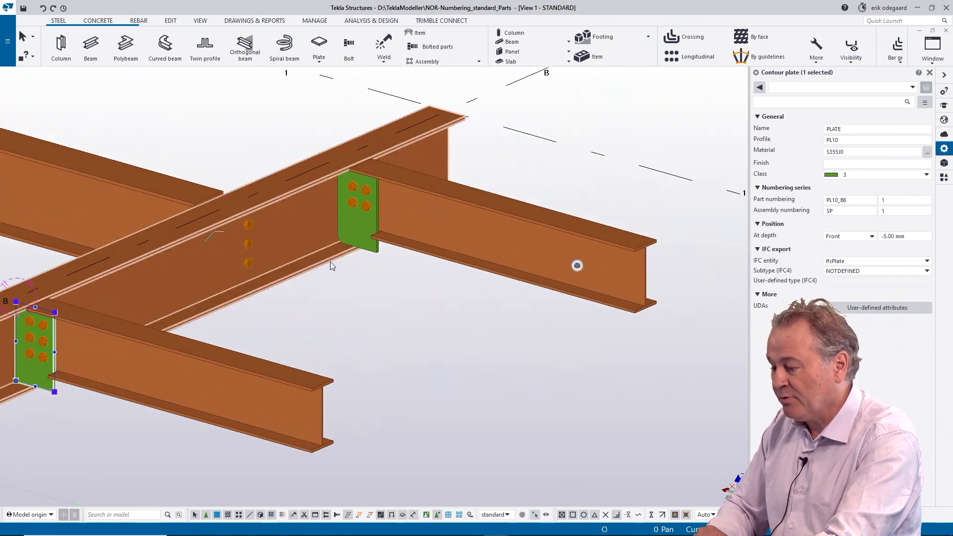
{"action": "left_click", "coordinate": [359, 221]}
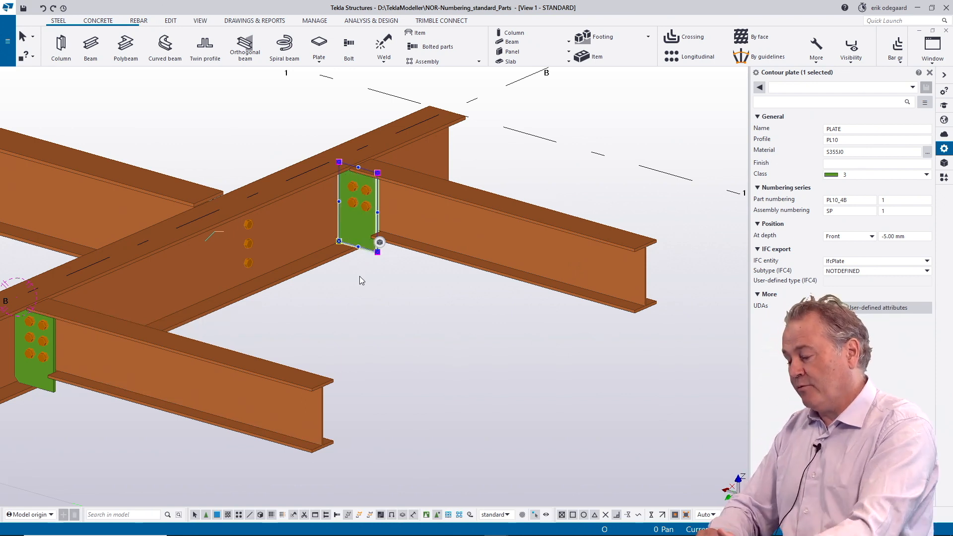
{"action": "scroll", "coordinate": [374, 303], "scroll_direction": "down", "scroll_amount": 5}
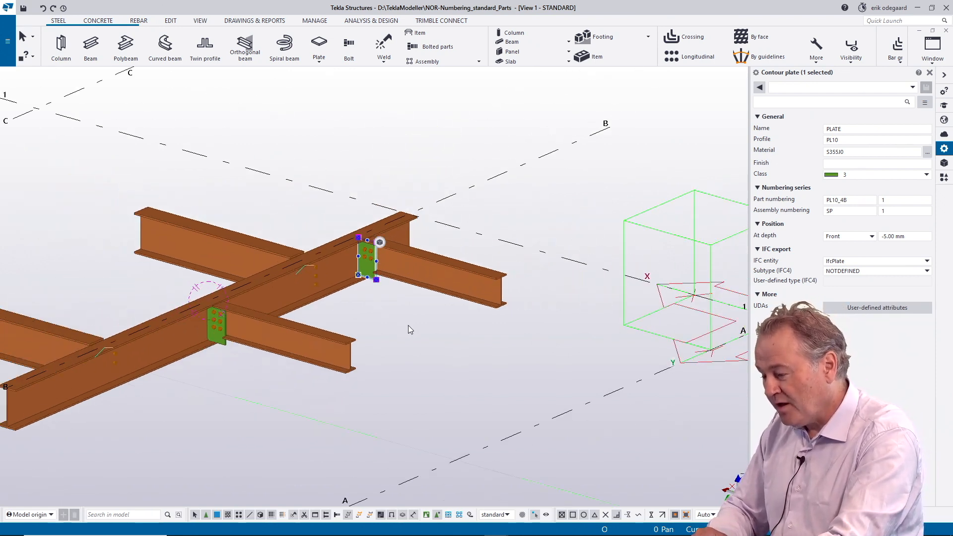
{"action": "left_click", "coordinate": [404, 333]}
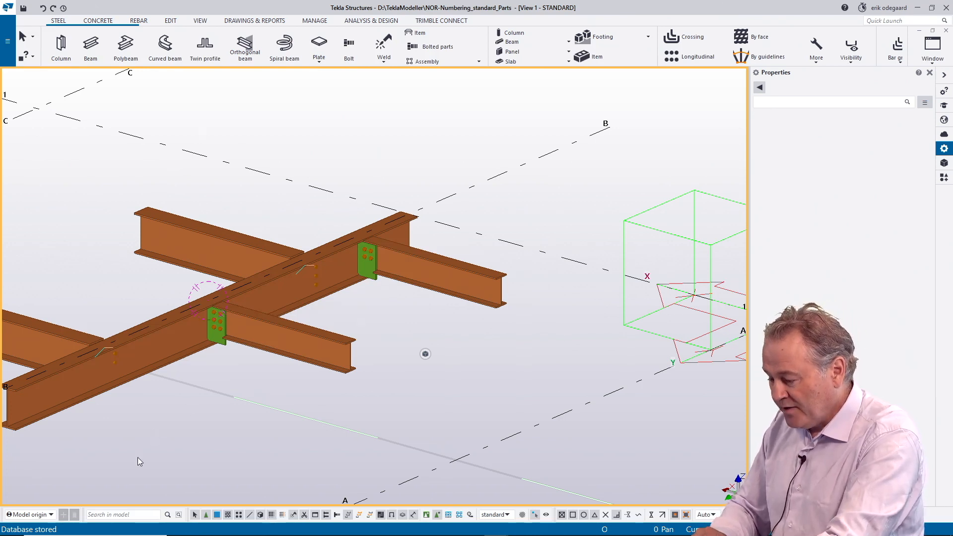
Step: Switch to the NOR - Numbering model and apply the numbering setup with Check for standard parts turned on
{"action": "mouse_move", "coordinate": [527, 530]}
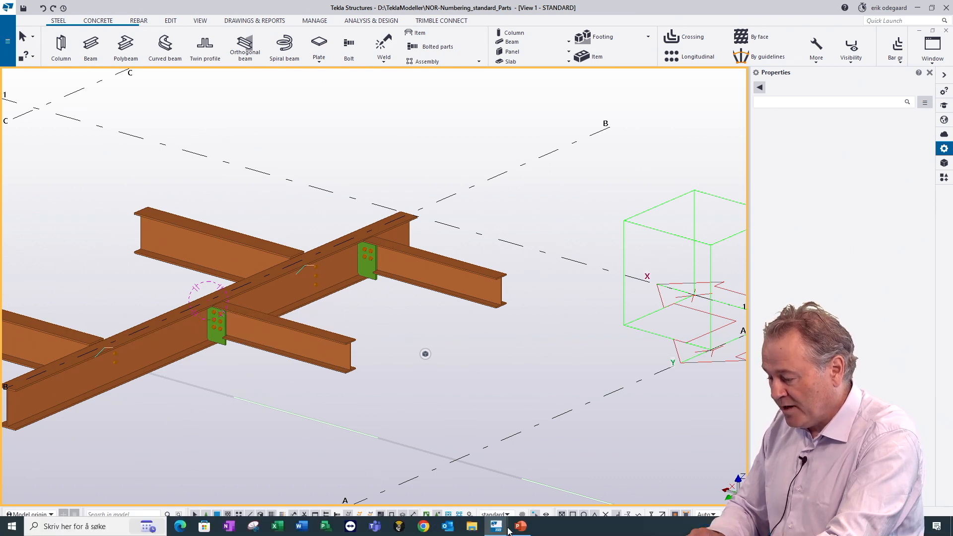
{"action": "mouse_move", "coordinate": [498, 530]}
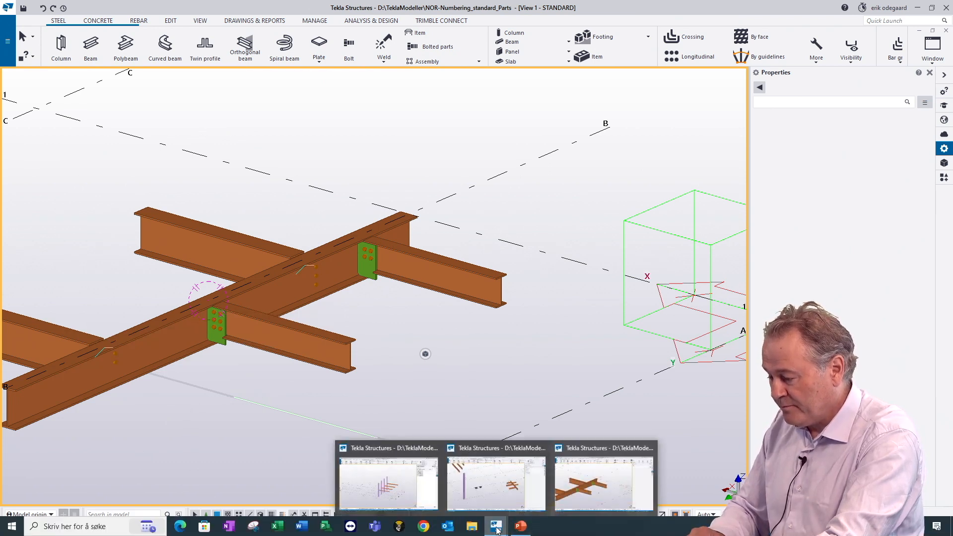
{"action": "left_click", "coordinate": [530, 487]}
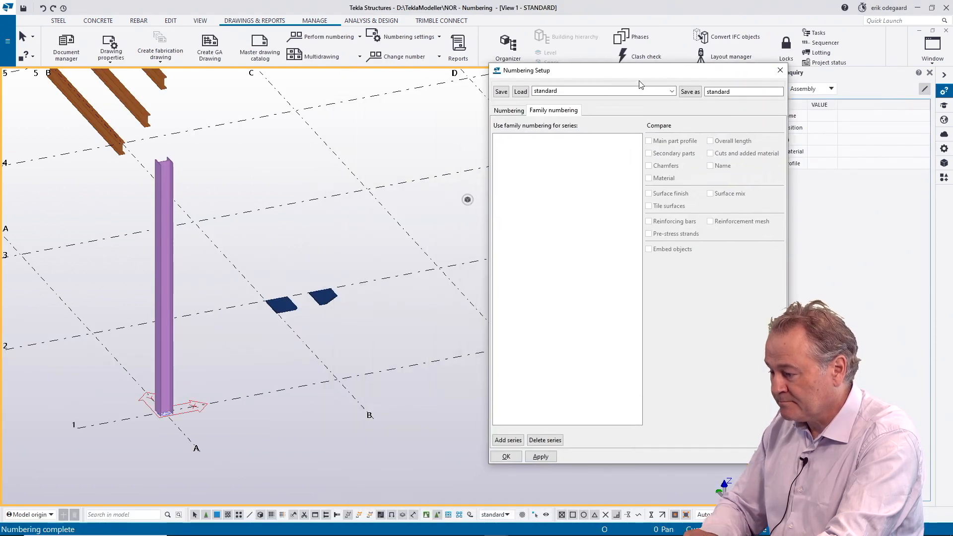
{"action": "left_click", "coordinate": [518, 112]}
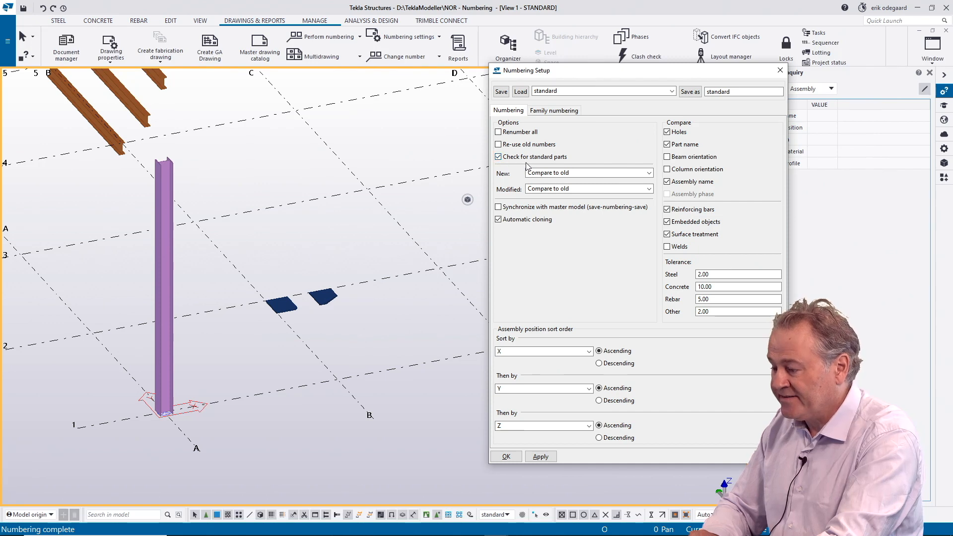
{"action": "left_click", "coordinate": [543, 458]}
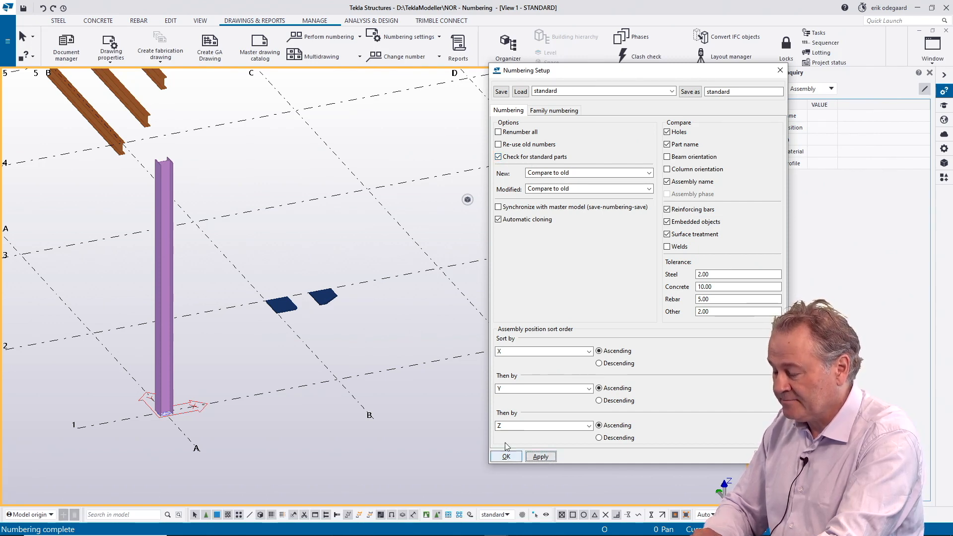
Step: Select the three-bolt angle in the grid D beam group and check its part position and numbering series prefix
{"action": "left_click_drag", "start_coordinate": [605, 82], "coordinate": [682, 146]}
{"action": "middle_click_drag", "start_coordinate": [376, 243], "coordinate": [267, 261]}
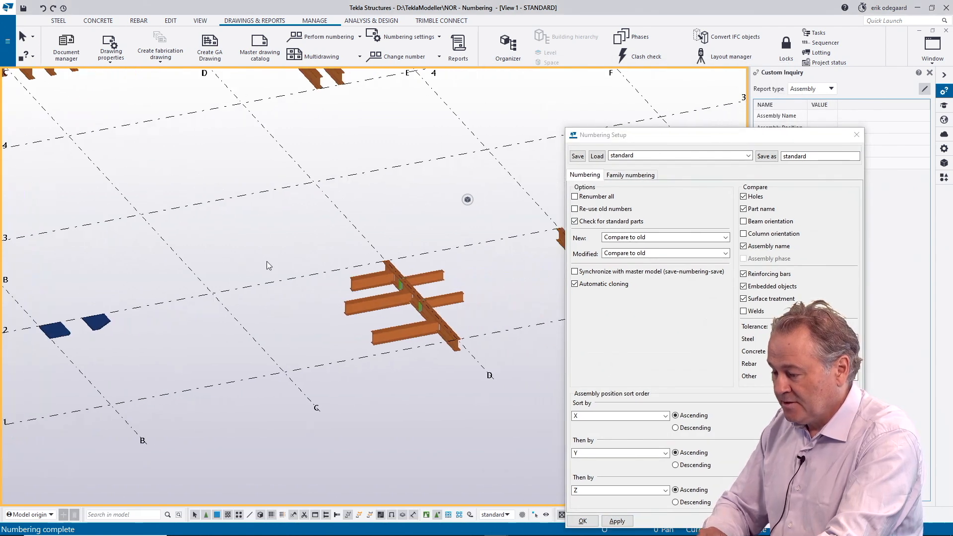
{"action": "middle_click_drag", "start_coordinate": [418, 311], "coordinate": [318, 383], "text": "ctrl"}
{"action": "left_click_drag", "start_coordinate": [694, 137], "coordinate": [584, 115]}
{"action": "scroll", "coordinate": [317, 353], "scroll_direction": "up", "scroll_amount": 5}
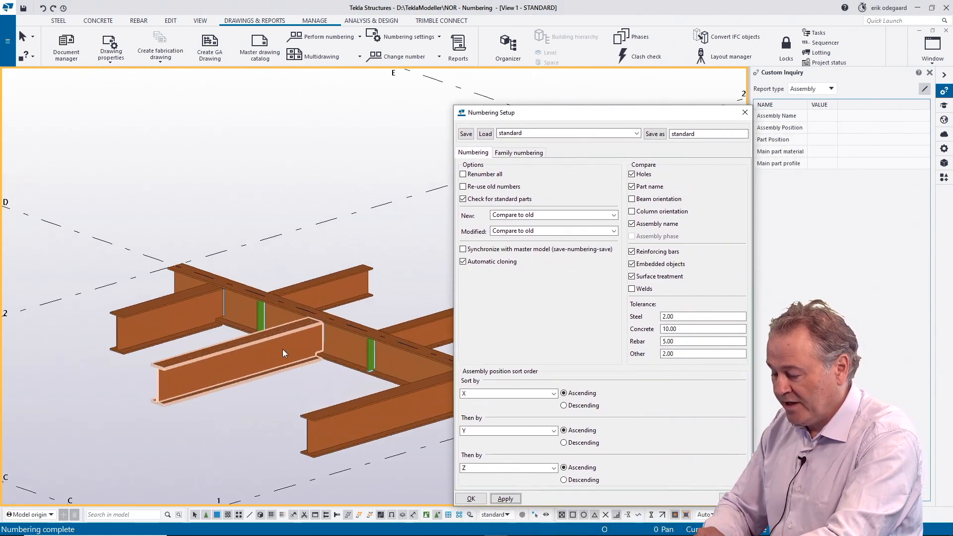
{"action": "scroll", "coordinate": [272, 324], "scroll_direction": "up", "scroll_amount": 10}
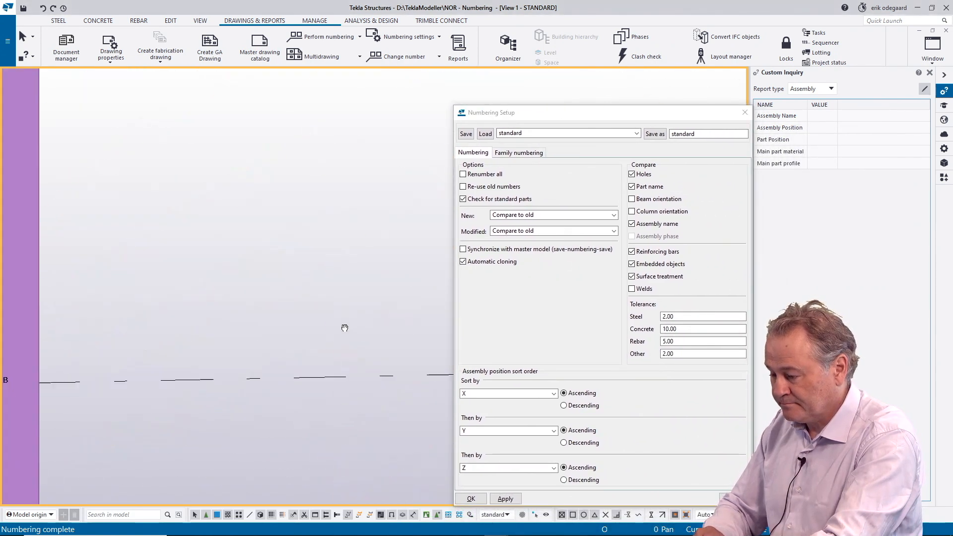
{"action": "scroll", "coordinate": [279, 302], "scroll_direction": "down", "scroll_amount": 10}
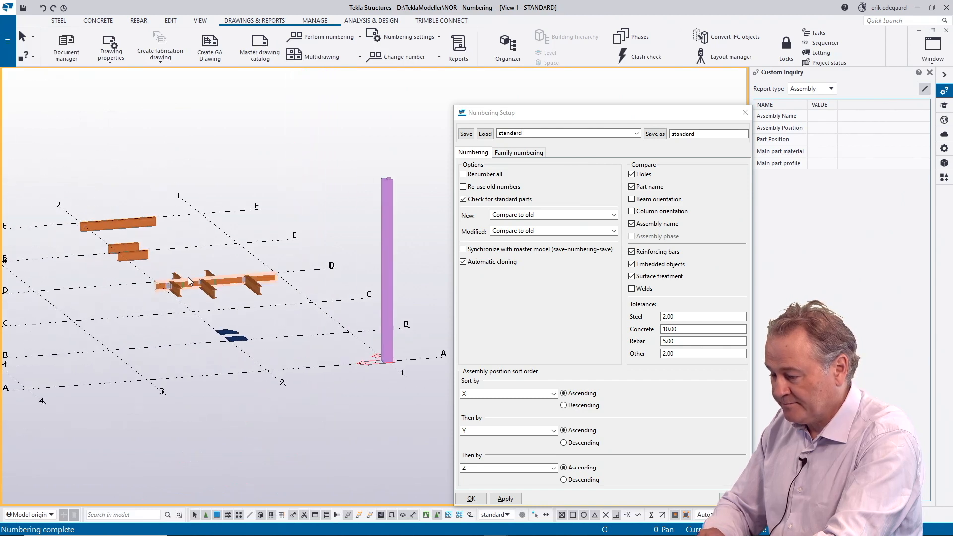
{"action": "scroll", "coordinate": [230, 279], "scroll_direction": "up", "scroll_amount": 3}
{"action": "scroll", "coordinate": [230, 279], "scroll_direction": "up", "scroll_amount": 8}
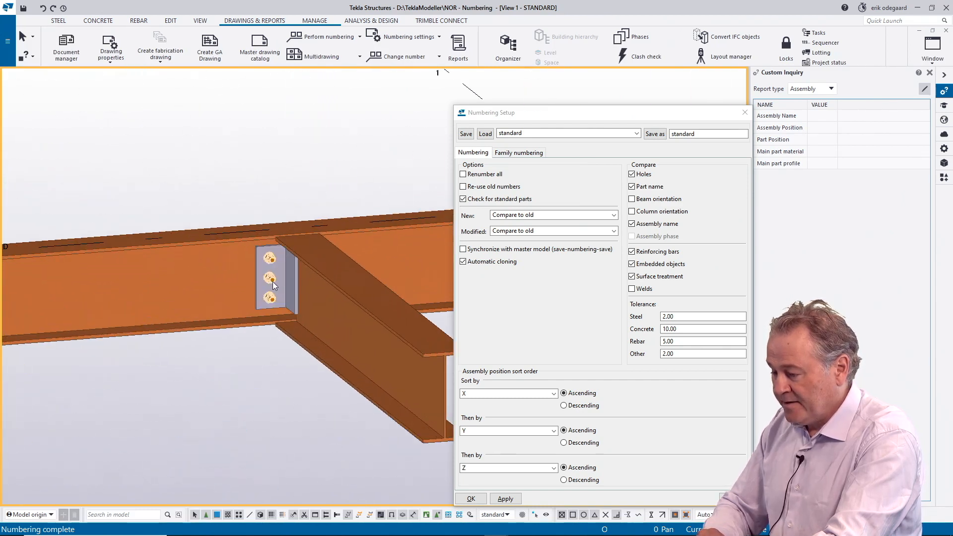
{"action": "left_click", "coordinate": [285, 272]}
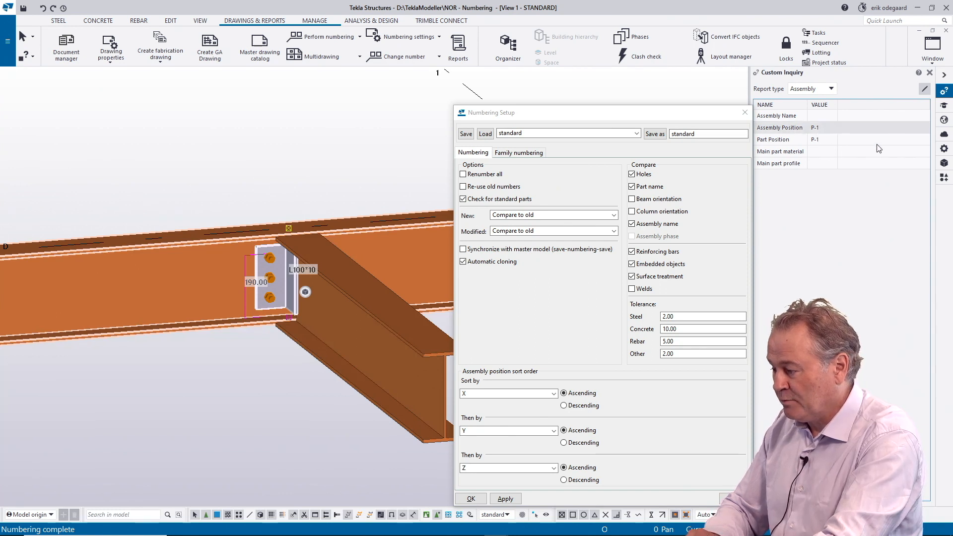
{"action": "left_click", "coordinate": [944, 149]}
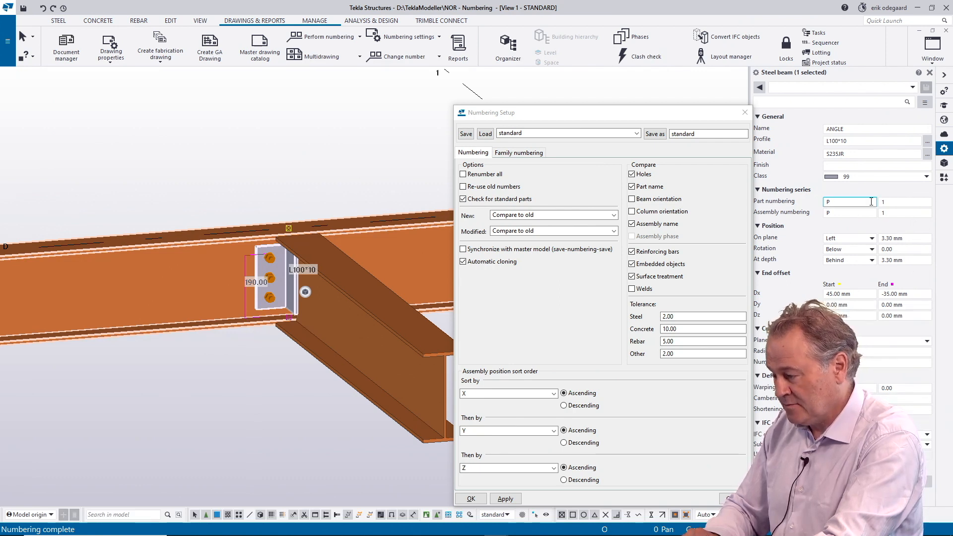
Step: Check the part numbering prefixes of the two-bolt angle and the L150*12 angle on the neighbouring secondary beams
{"action": "scroll", "coordinate": [385, 269], "scroll_direction": "down", "scroll_amount": 5}
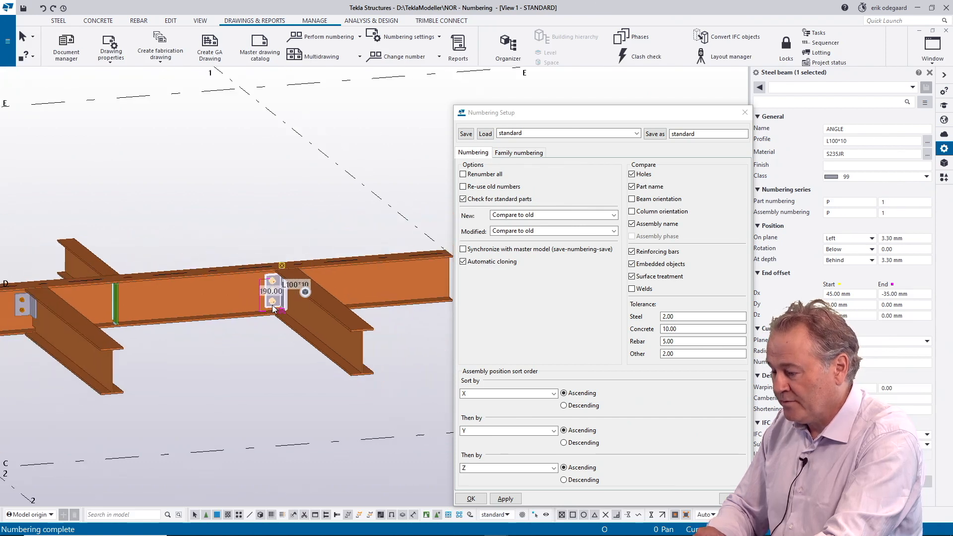
{"action": "scroll", "coordinate": [198, 324], "scroll_direction": "up", "scroll_amount": 6}
{"action": "left_click", "coordinate": [198, 313]}
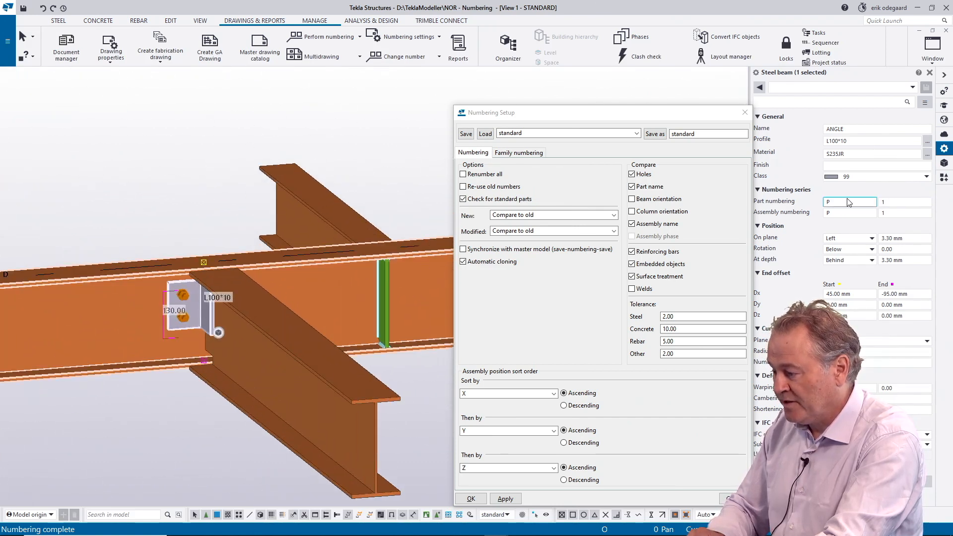
{"action": "scroll", "coordinate": [205, 291], "scroll_direction": "down", "scroll_amount": 3}
{"action": "middle_click_drag", "start_coordinate": [49, 300], "coordinate": [199, 316]}
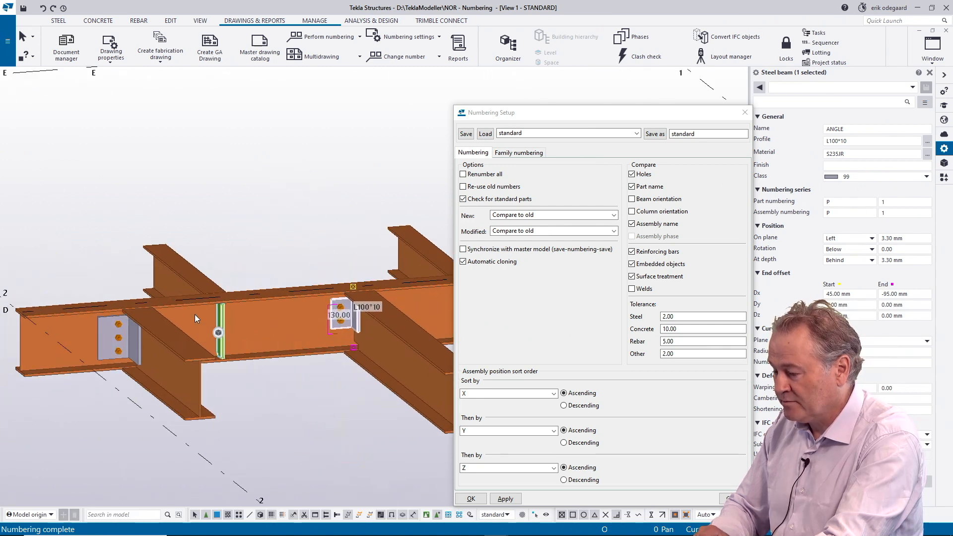
{"action": "left_click", "coordinate": [133, 343]}
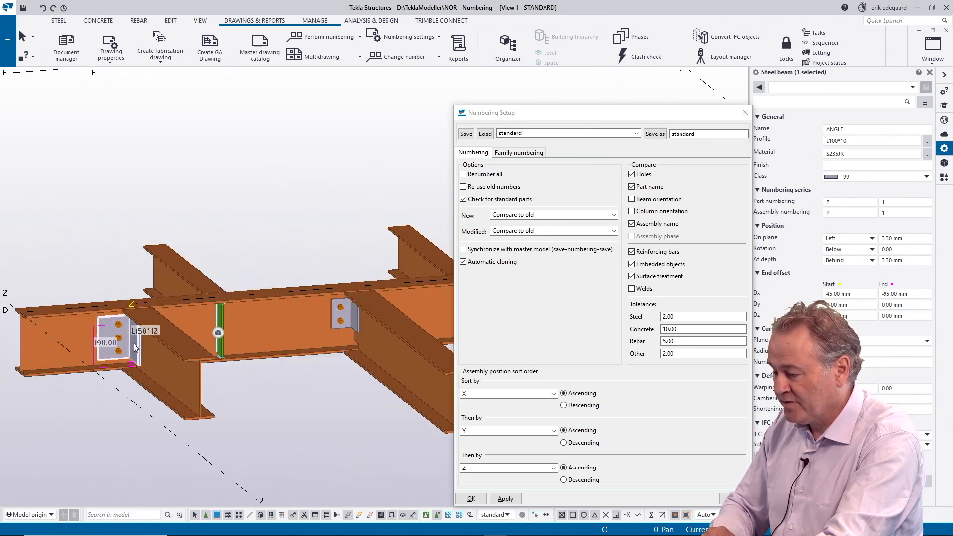
Step: Select the six-bolt plate on the opposite side of the main beam and check its part numbering prefix
{"action": "scroll", "coordinate": [394, 310], "scroll_direction": "down", "scroll_amount": 3}
{"action": "scroll", "coordinate": [275, 277], "scroll_direction": "down", "scroll_amount": 2}
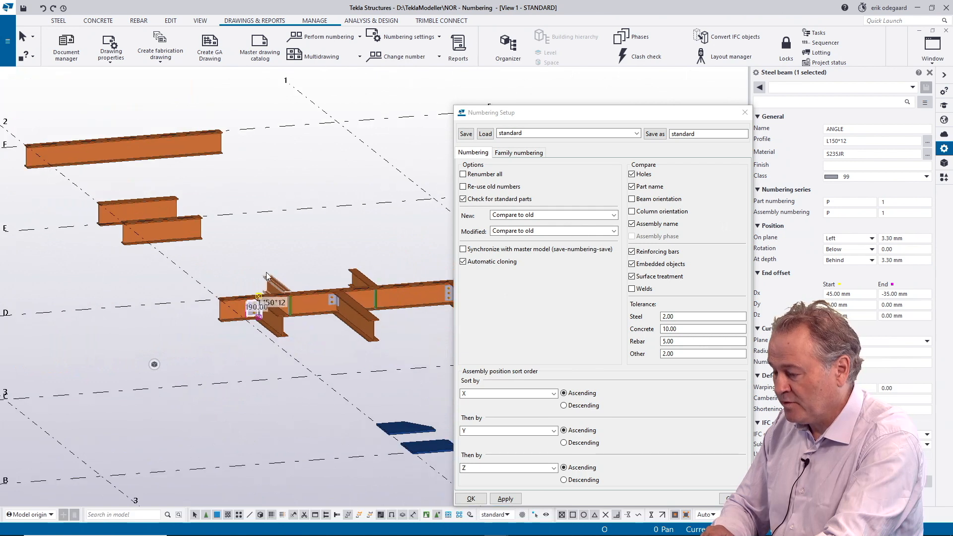
{"action": "key", "text": "v"}
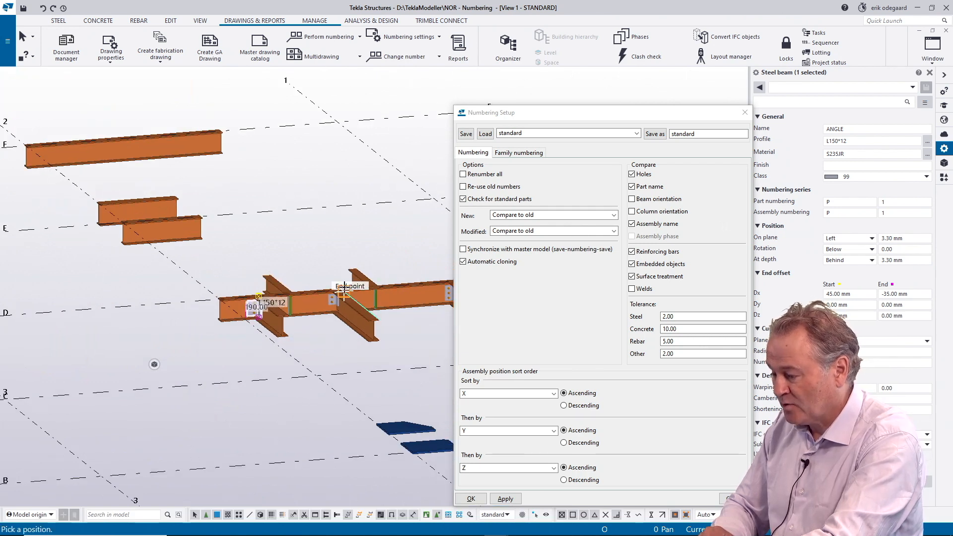
{"action": "left_click", "coordinate": [351, 287]}
{"action": "middle_click_drag", "start_coordinate": [289, 278], "coordinate": [419, 287], "text": "ctrl"}
{"action": "scroll", "coordinate": [284, 248], "scroll_direction": "up", "scroll_amount": 8}
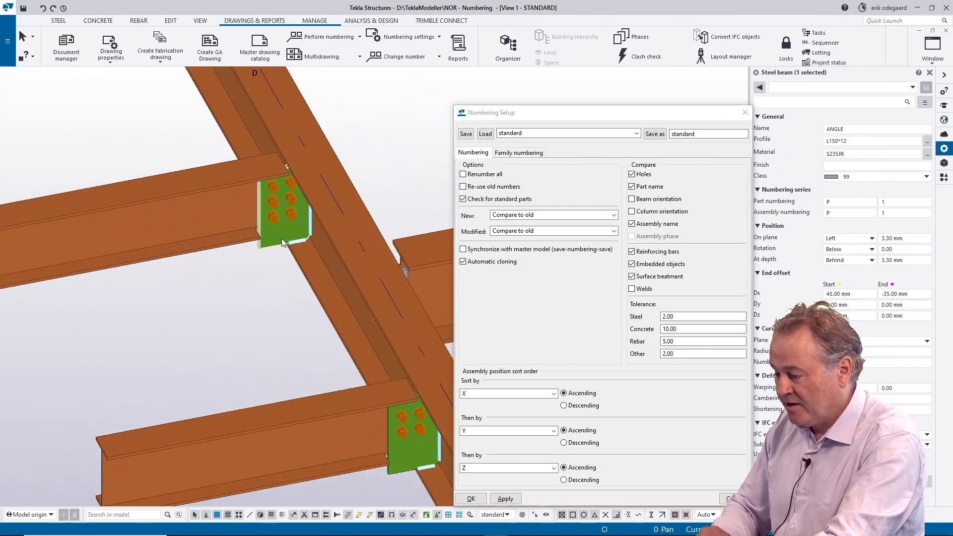
{"action": "left_click", "coordinate": [275, 237]}
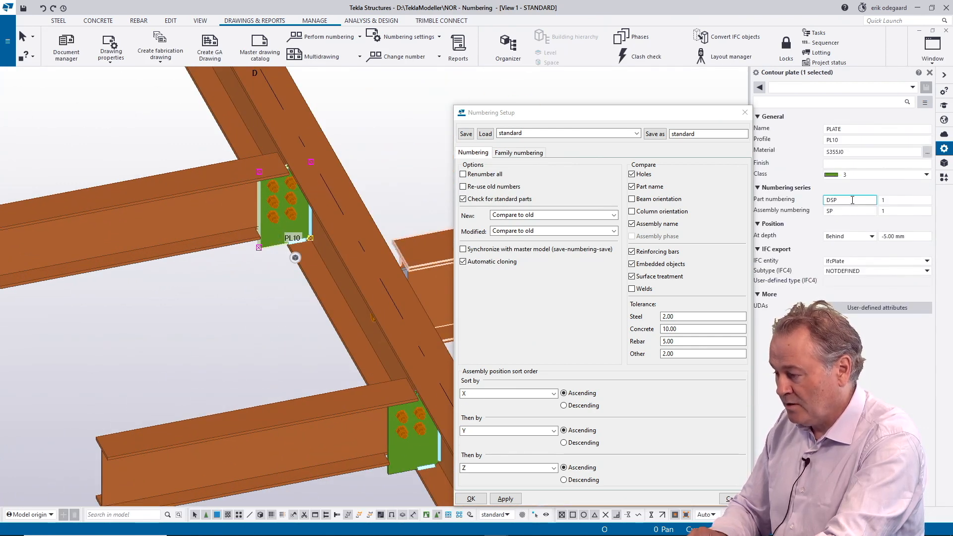
{"action": "left_click_drag", "start_coordinate": [854, 200], "coordinate": [810, 209]}
Step: Select the four-bolt plate on the adjacent secondary beam and check its numbering series
{"action": "middle_click_drag", "start_coordinate": [282, 324], "coordinate": [199, 266]}
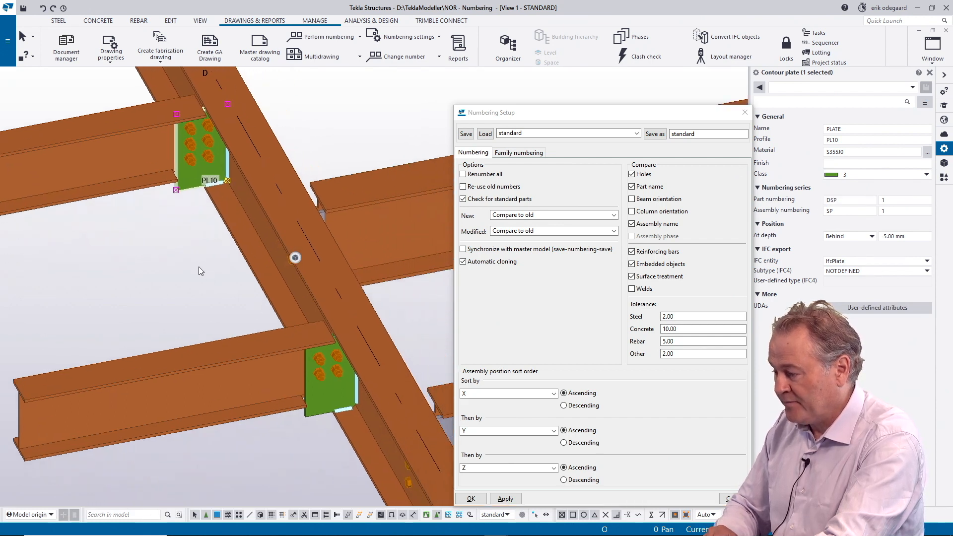
{"action": "left_click", "coordinate": [327, 393]}
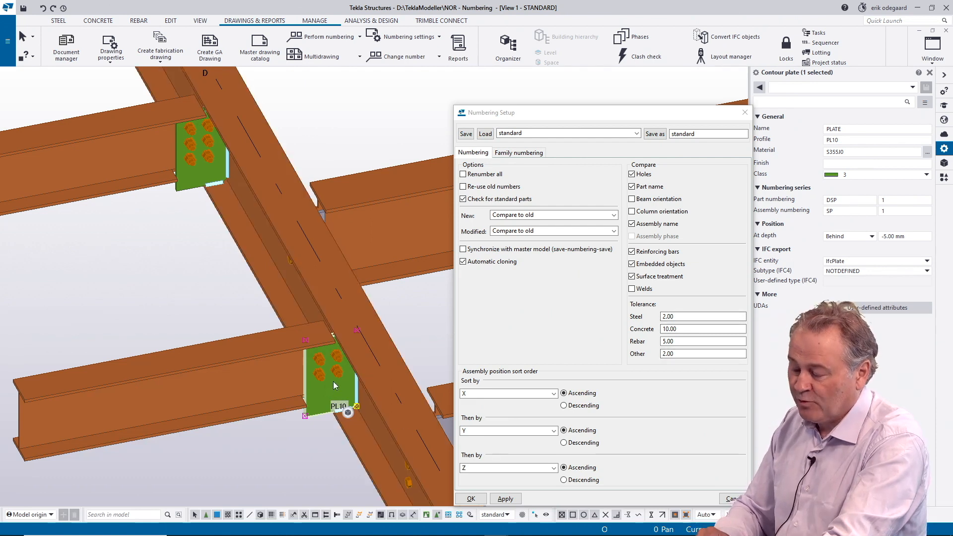
{"action": "left_click", "coordinate": [833, 212]}
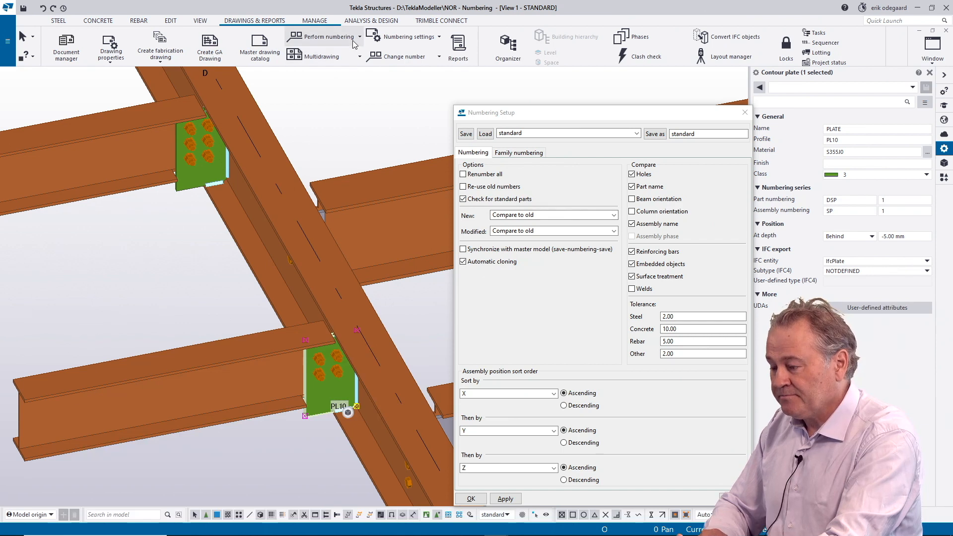
Step: Number the modified objects and show the custom inquiry information for the selected four-bolt plate
{"action": "left_click", "coordinate": [338, 39]}
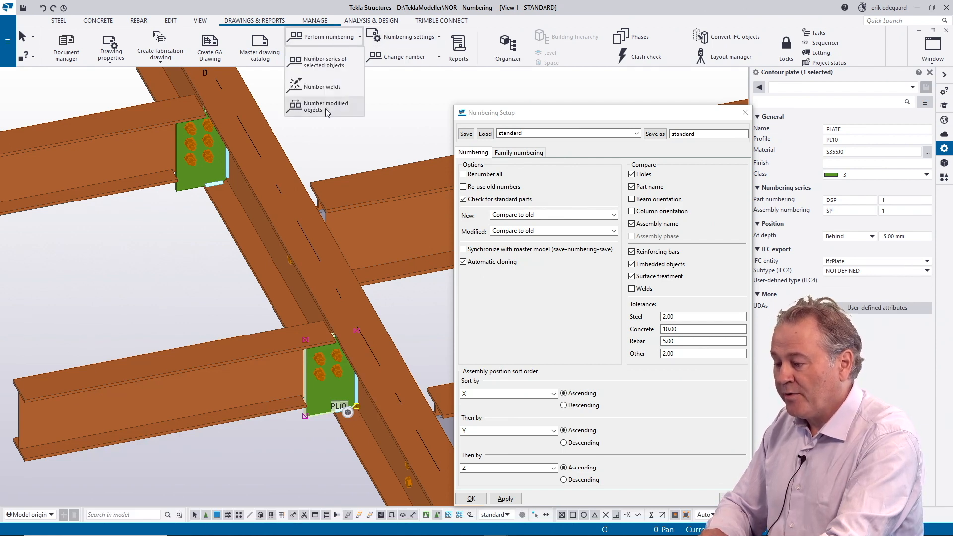
{"action": "left_click", "coordinate": [309, 108]}
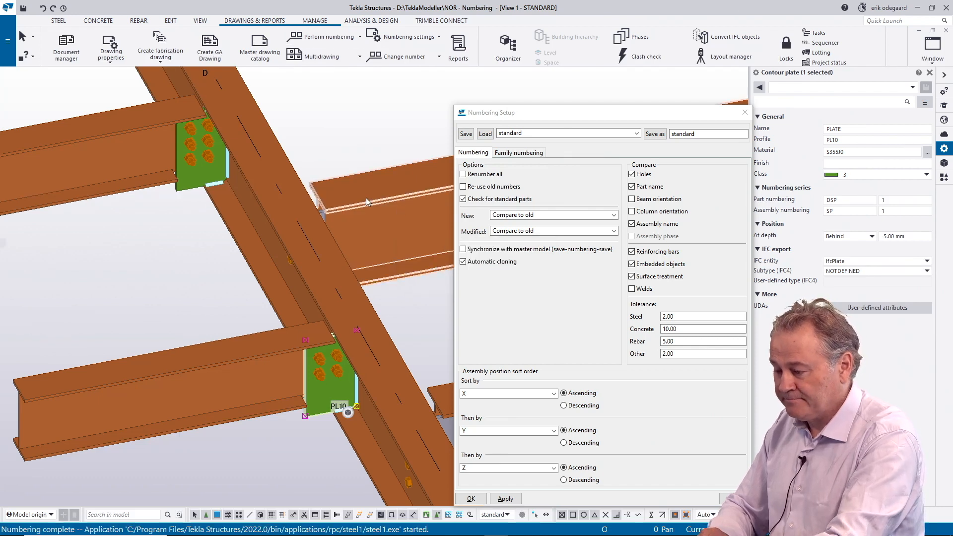
{"action": "scroll", "coordinate": [329, 236], "scroll_direction": "down", "scroll_amount": 3}
{"action": "middle_click_drag", "start_coordinate": [340, 238], "coordinate": [224, 203], "text": "ctrl"}
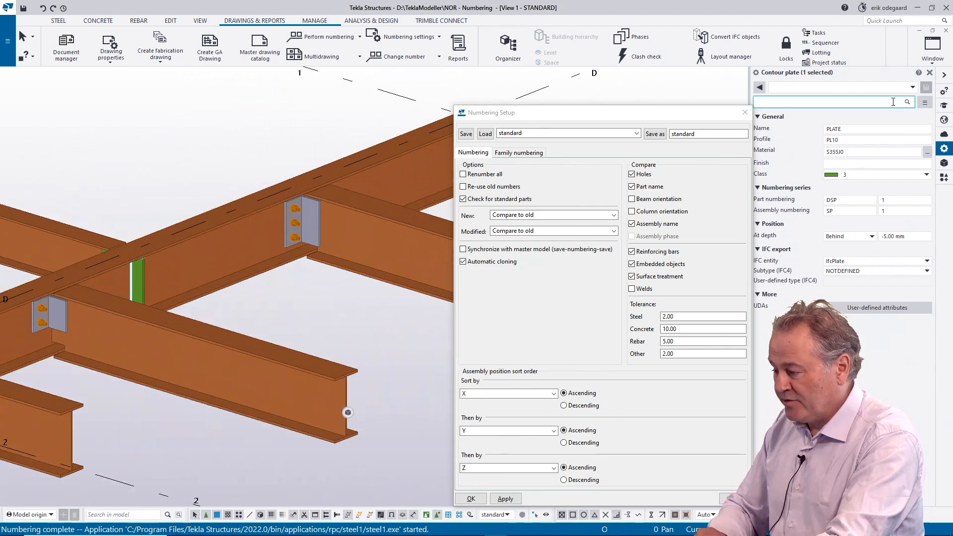
{"action": "left_click", "coordinate": [943, 92]}
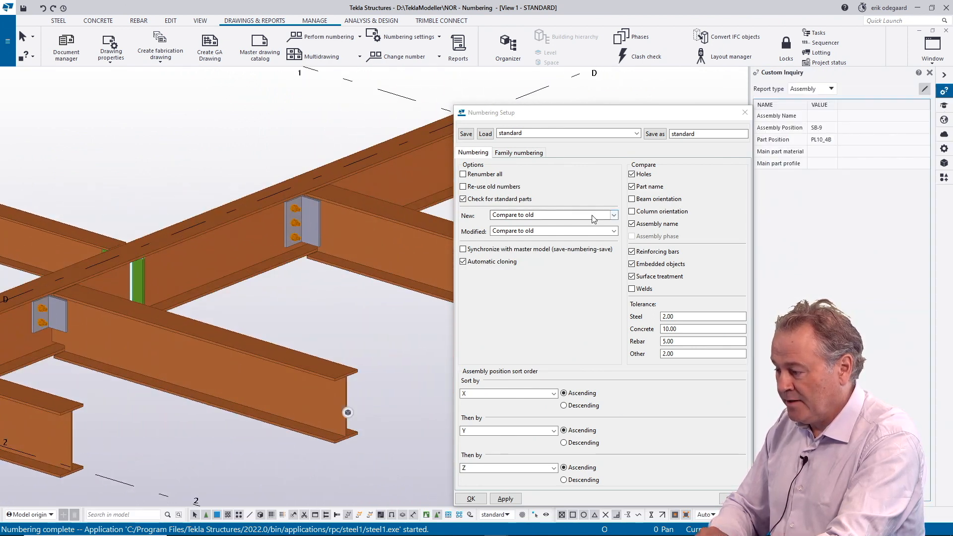
Step: Check the part positions given to the three-bolt and two-bolt L100*10 angles in the custom inquiry
{"action": "left_click", "coordinate": [313, 225]}
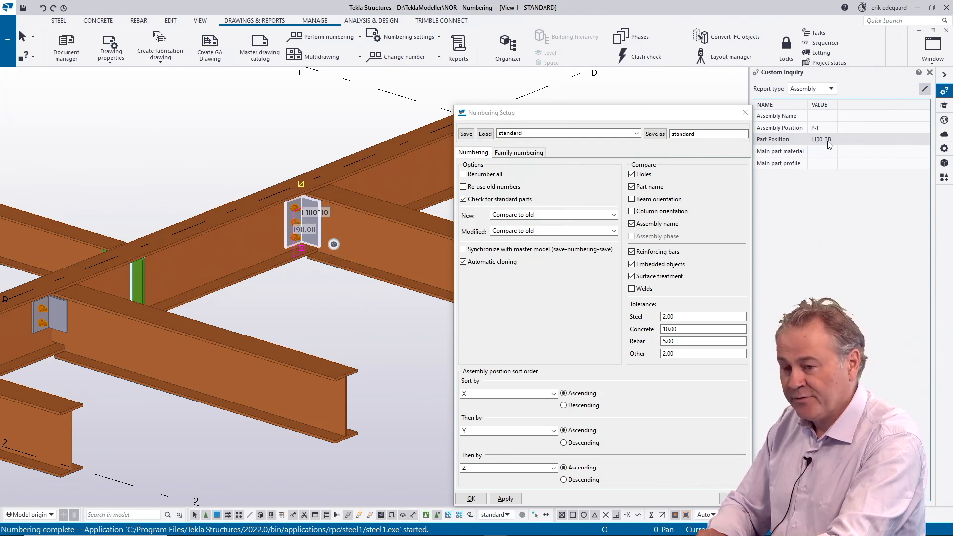
{"action": "left_click", "coordinate": [61, 316]}
{"action": "scroll", "coordinate": [180, 272], "scroll_direction": "down", "scroll_amount": 3}
{"action": "middle_click_drag", "start_coordinate": [177, 273], "coordinate": [254, 245]}
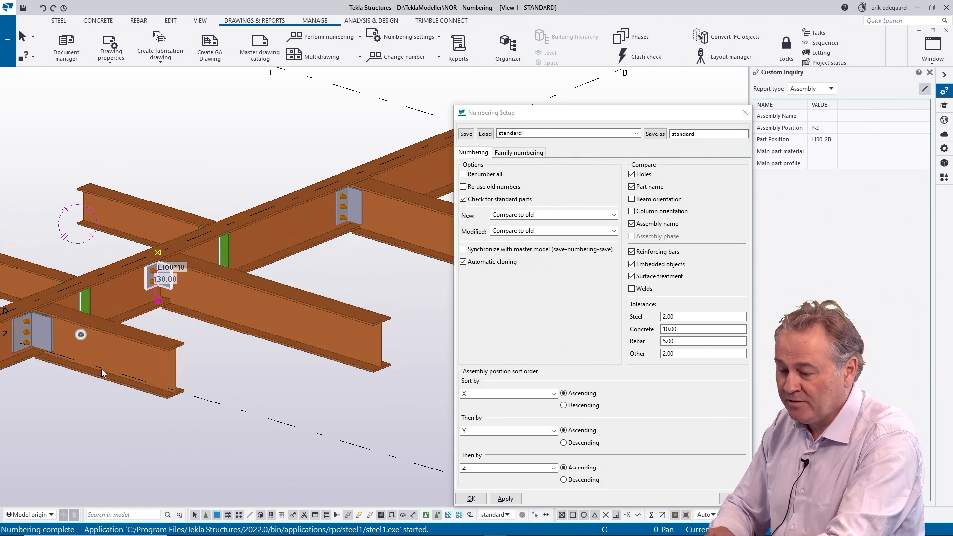
Step: Check the custom inquiry part positions of the three-bolt L150*12 angle and the four-bolt and six-bolt plates on the main beam's opposite side
{"action": "scroll", "coordinate": [60, 358], "scroll_direction": "up", "scroll_amount": 3}
{"action": "left_click", "coordinate": [40, 323]}
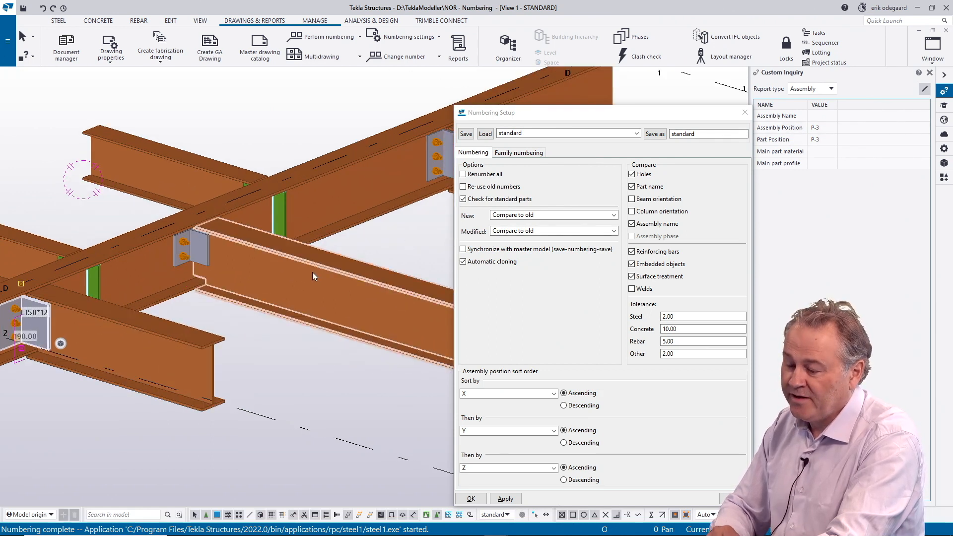
{"action": "scroll", "coordinate": [127, 308], "scroll_direction": "down", "scroll_amount": 2}
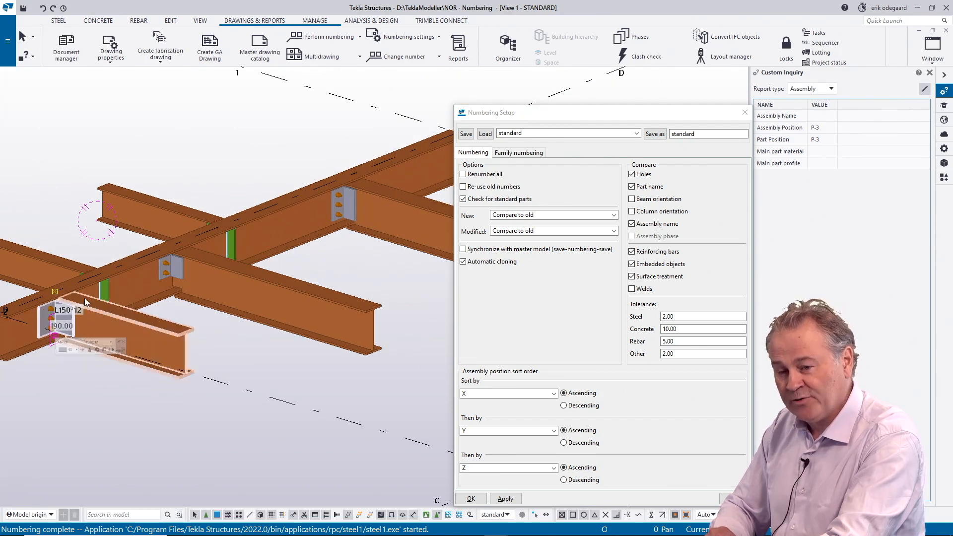
{"action": "scroll", "coordinate": [135, 296], "scroll_direction": "down", "scroll_amount": 2}
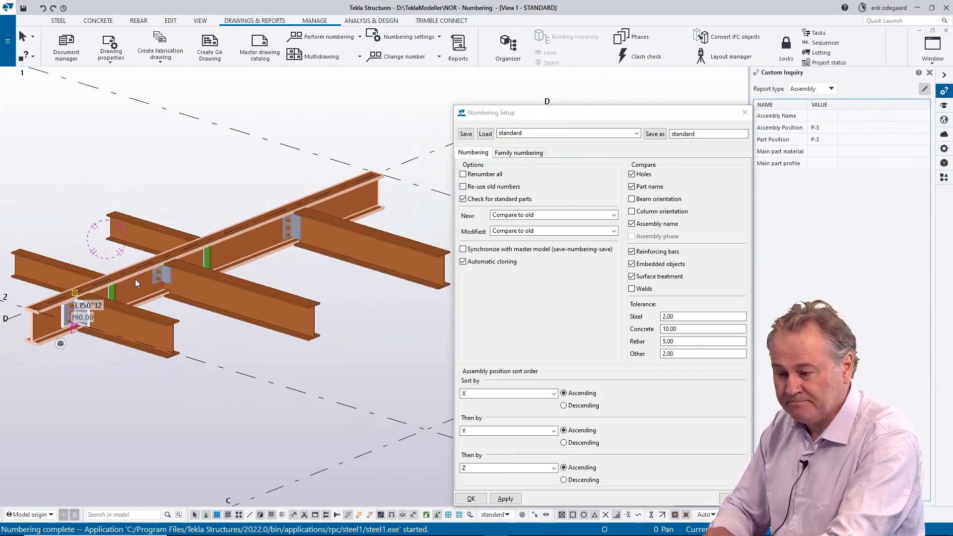
{"action": "middle_click_drag", "start_coordinate": [144, 298], "coordinate": [292, 257], "text": "ctrl"}
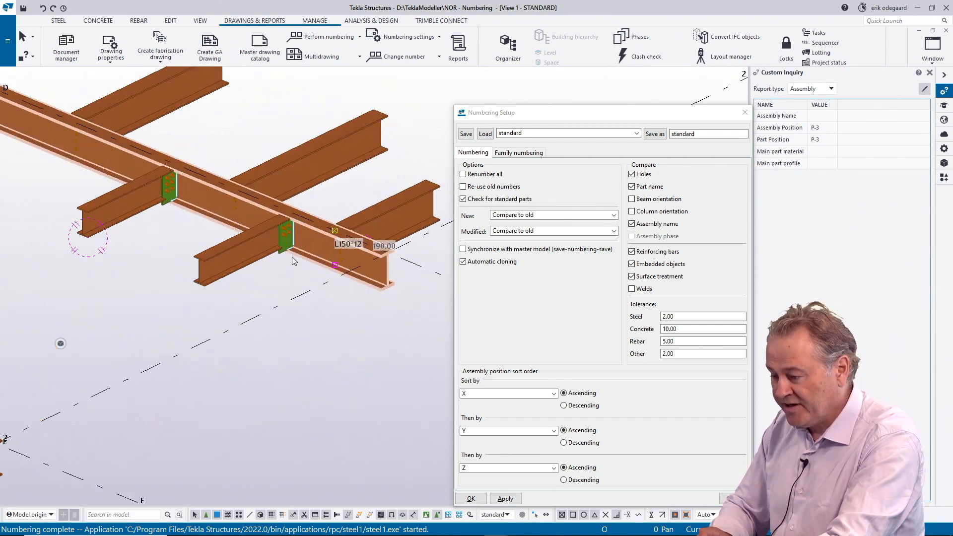
{"action": "scroll", "coordinate": [292, 257], "scroll_direction": "up", "scroll_amount": 3}
{"action": "left_click", "coordinate": [285, 232]}
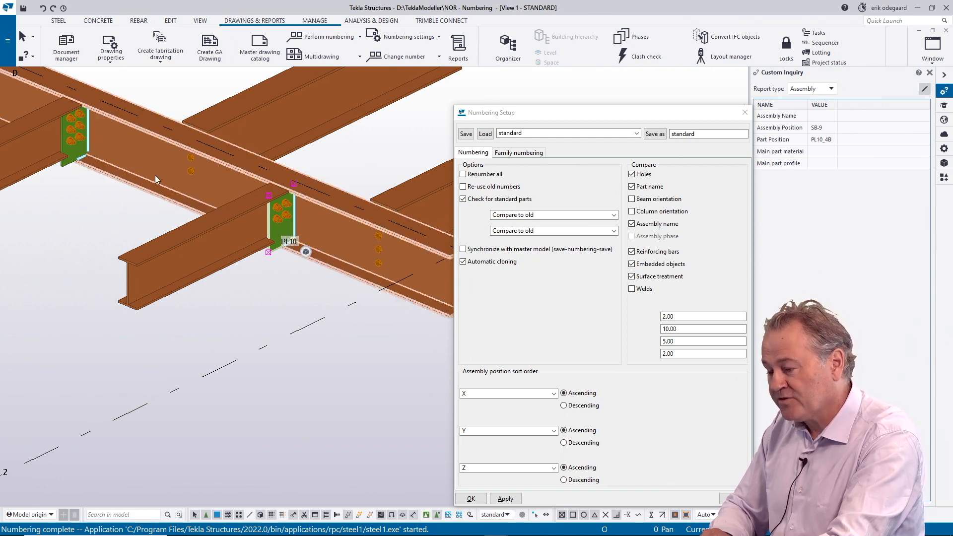
{"action": "left_click", "coordinate": [77, 155]}
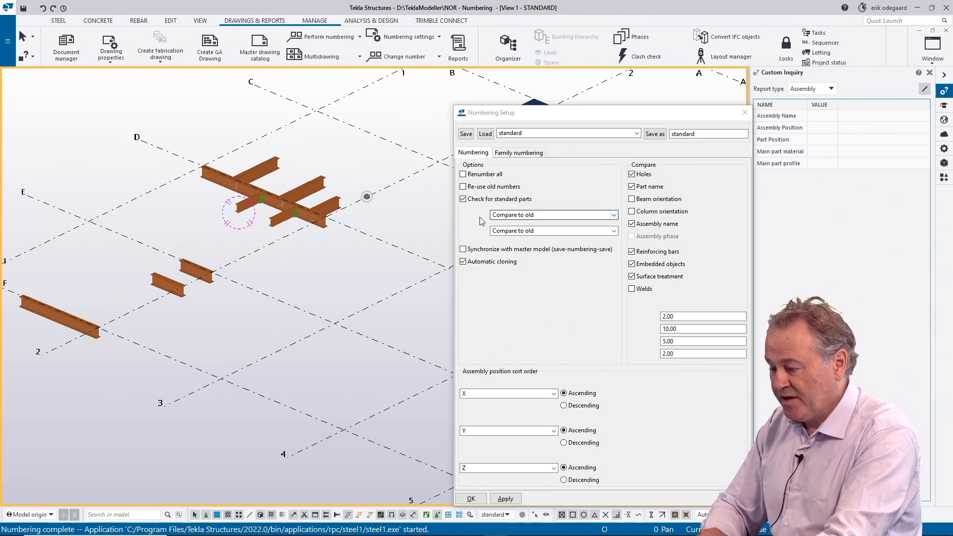
Step: Try the Take new number option for new parts and return the setting to Compare to old
{"action": "left_click", "coordinate": [614, 215]}
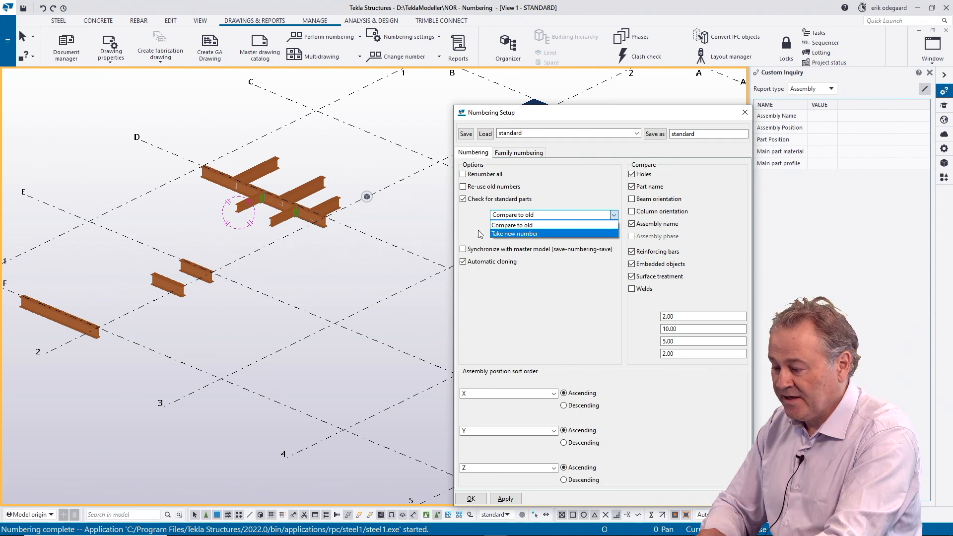
{"action": "left_click", "coordinate": [557, 217]}
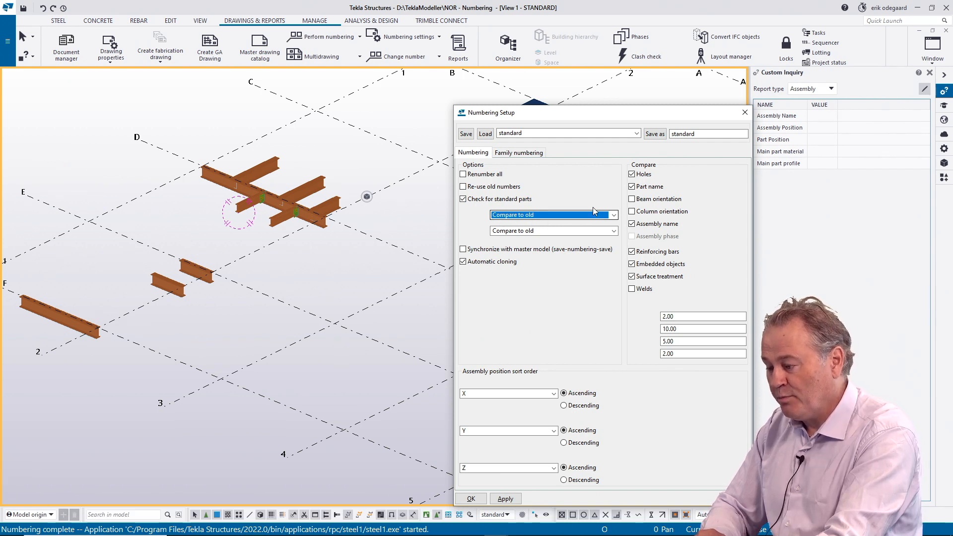
{"action": "left_click", "coordinate": [614, 216]}
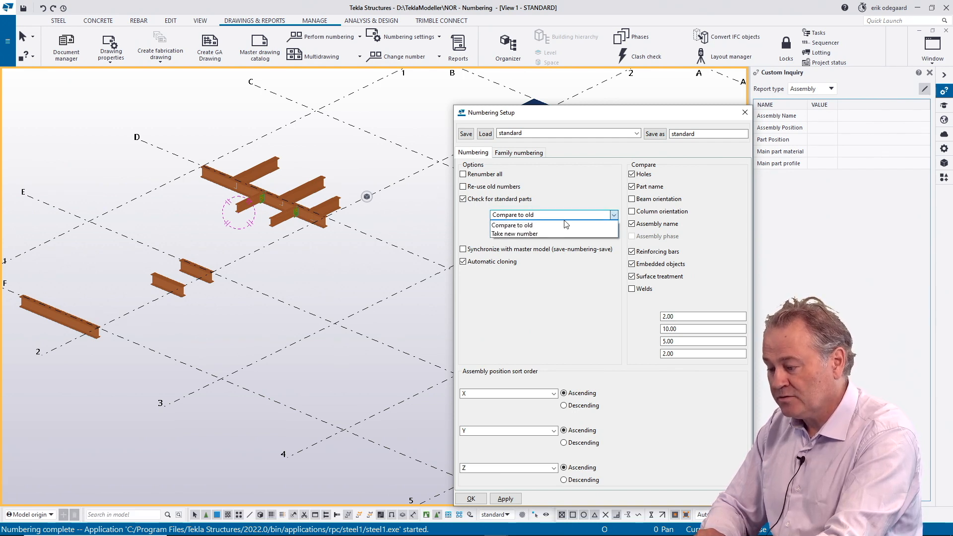
{"action": "left_click", "coordinate": [511, 225]}
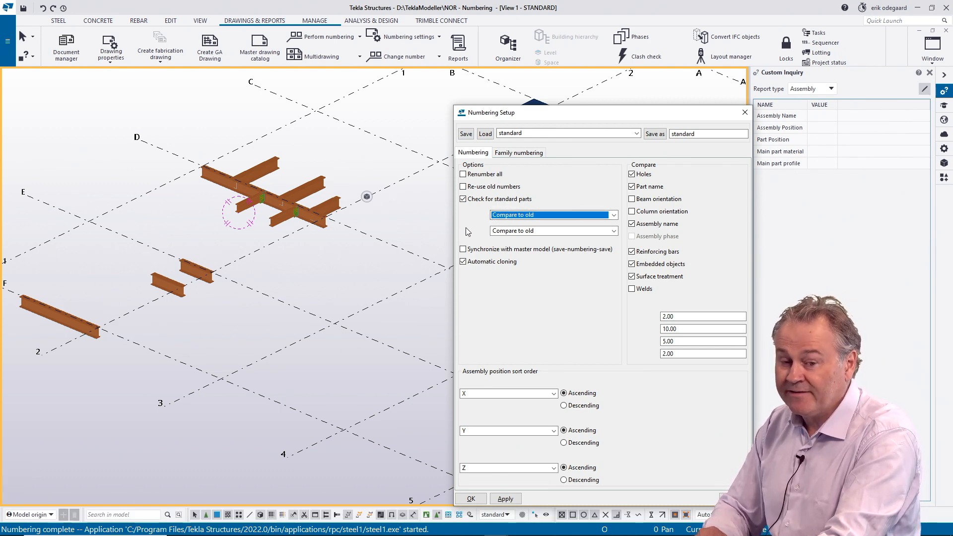
{"action": "left_click", "coordinate": [605, 215]}
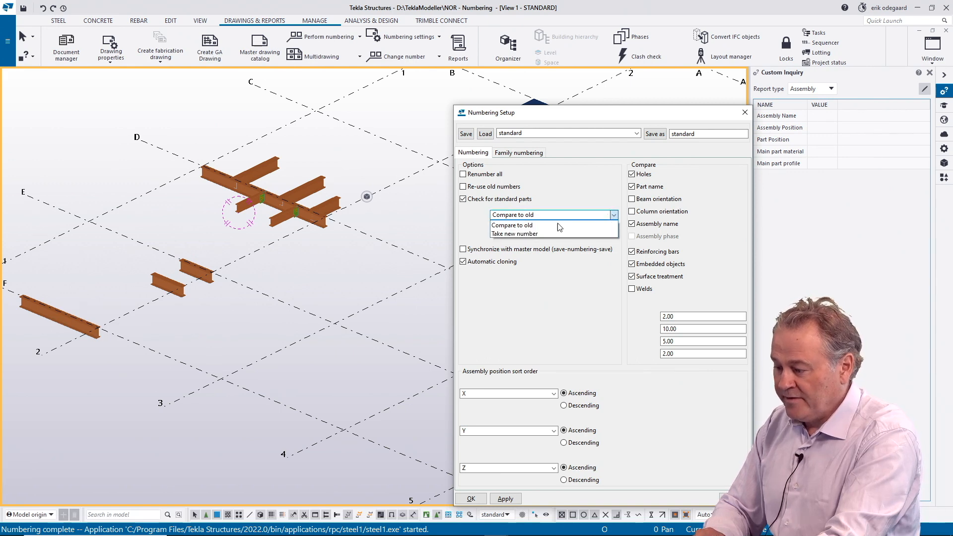
{"action": "left_click", "coordinate": [501, 234]}
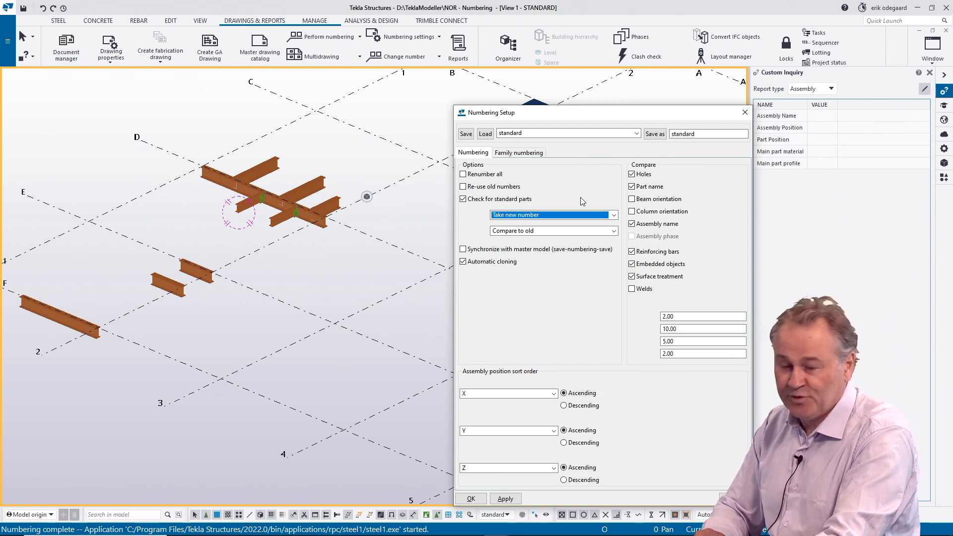
{"action": "left_click", "coordinate": [610, 218]}
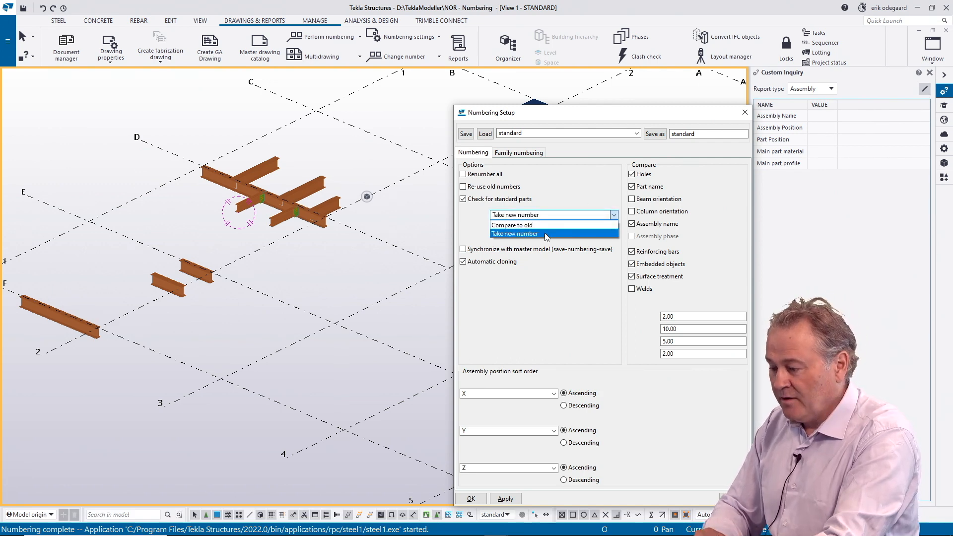
{"action": "left_click", "coordinate": [500, 228]}
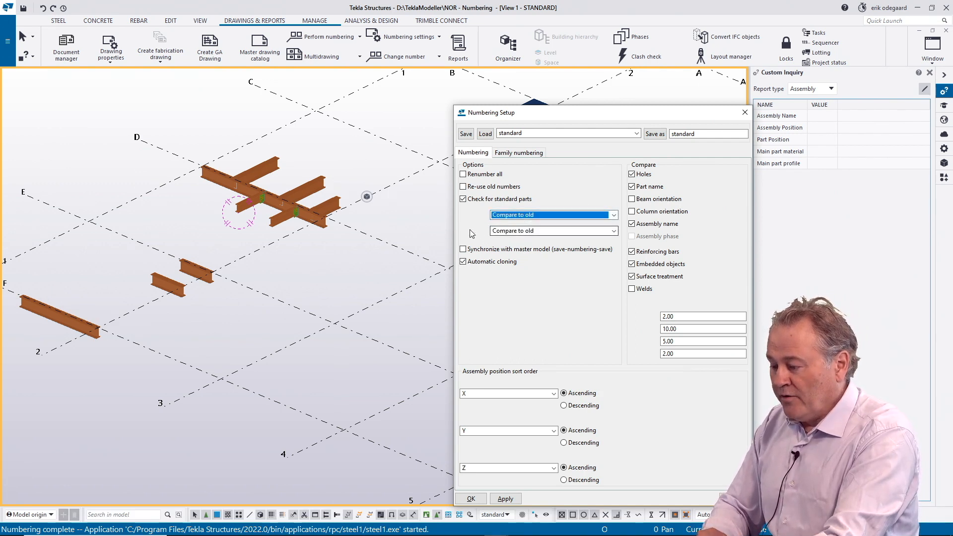
Step: Review the numbering options for modified parts and set Modified to Keep number if possible
{"action": "left_click", "coordinate": [613, 232]}
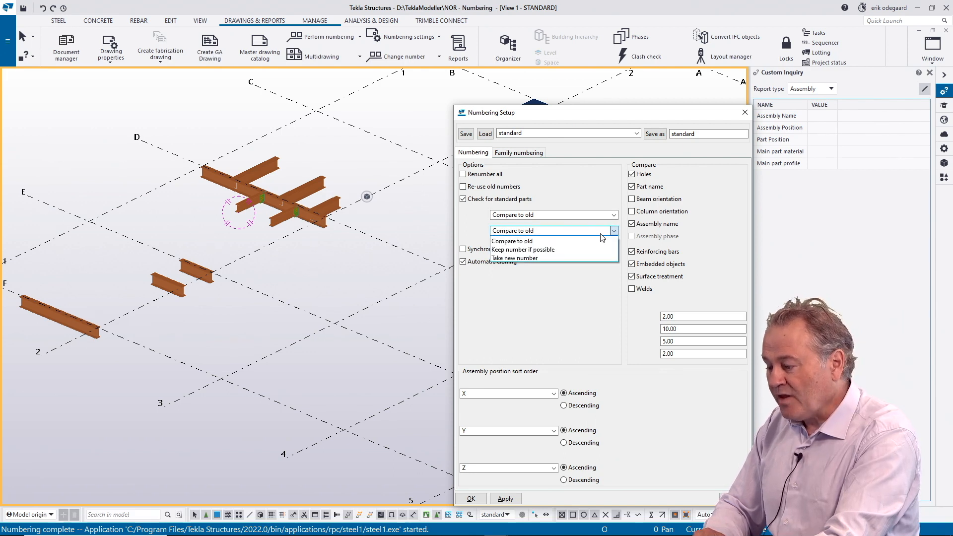
{"action": "left_click", "coordinate": [514, 235]}
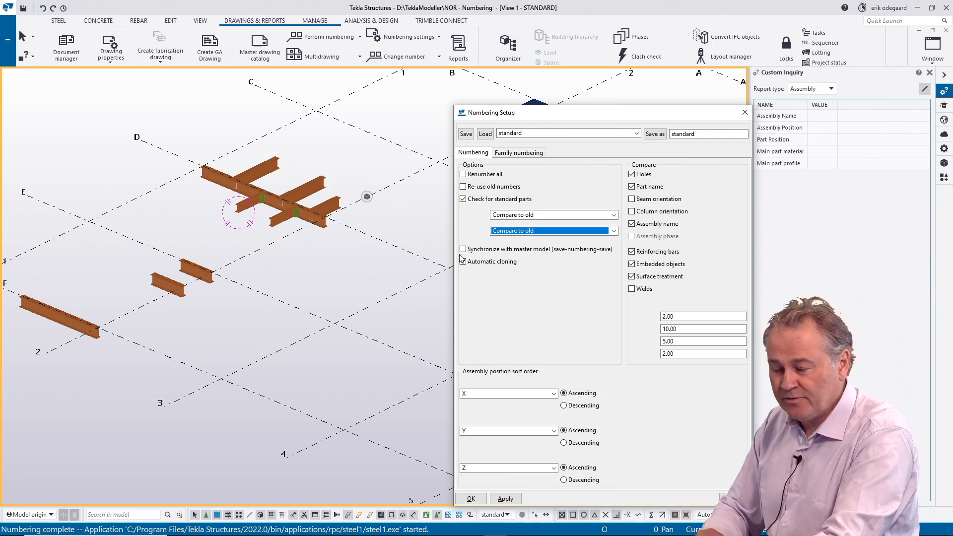
{"action": "left_click", "coordinate": [614, 231]}
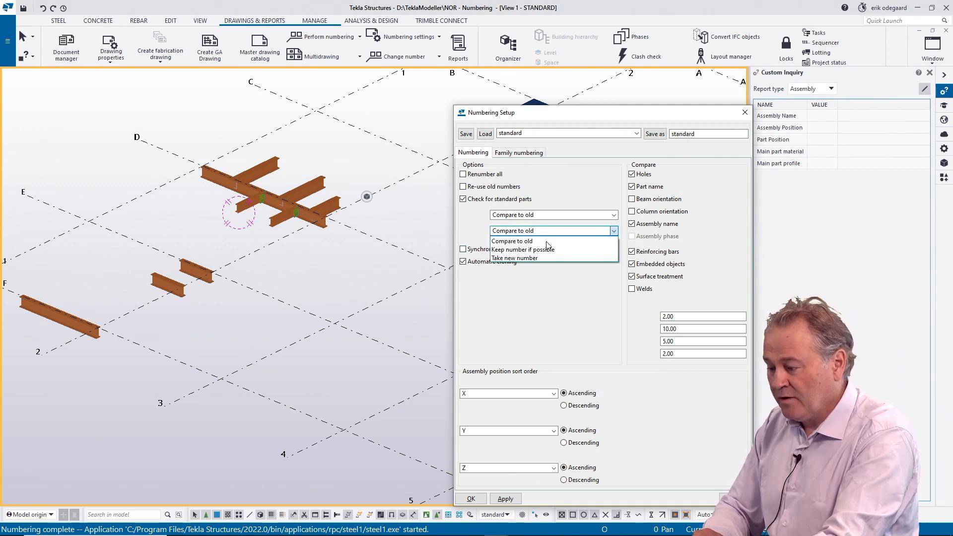
{"action": "left_click", "coordinate": [509, 250]}
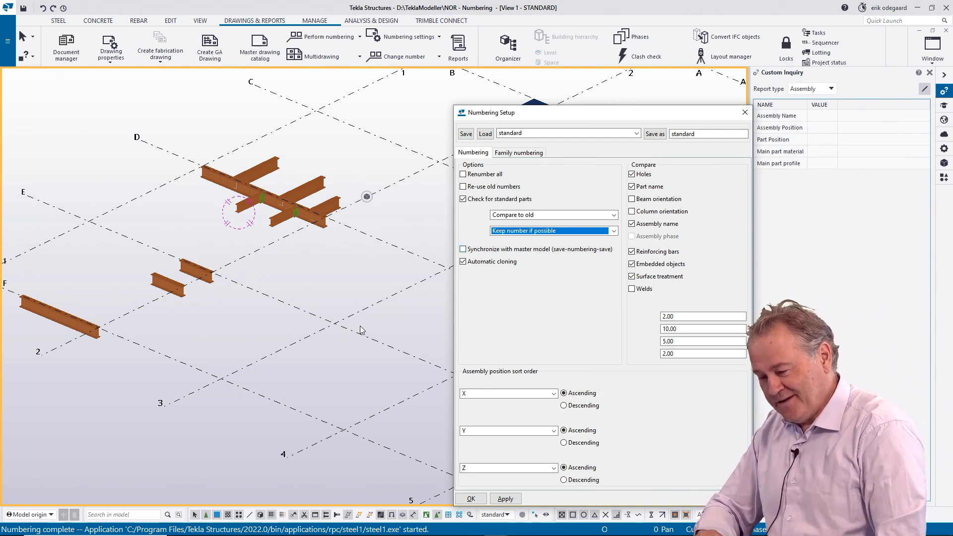
{"action": "scroll", "coordinate": [341, 329], "scroll_direction": "down", "scroll_amount": 6}
{"action": "middle_click_drag", "start_coordinate": [315, 323], "coordinate": [217, 365]}
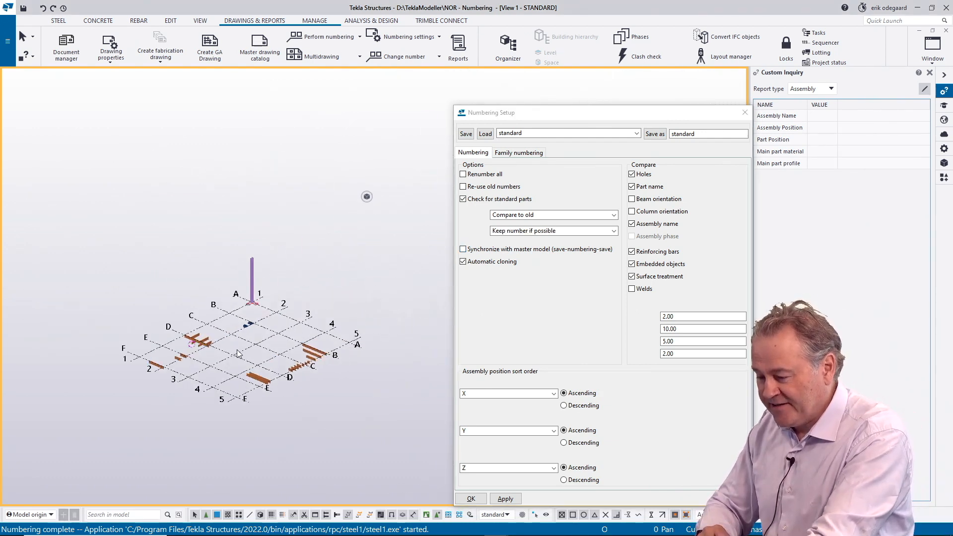
{"action": "middle_click_drag", "start_coordinate": [224, 319], "coordinate": [390, 313], "text": "ctrl"}
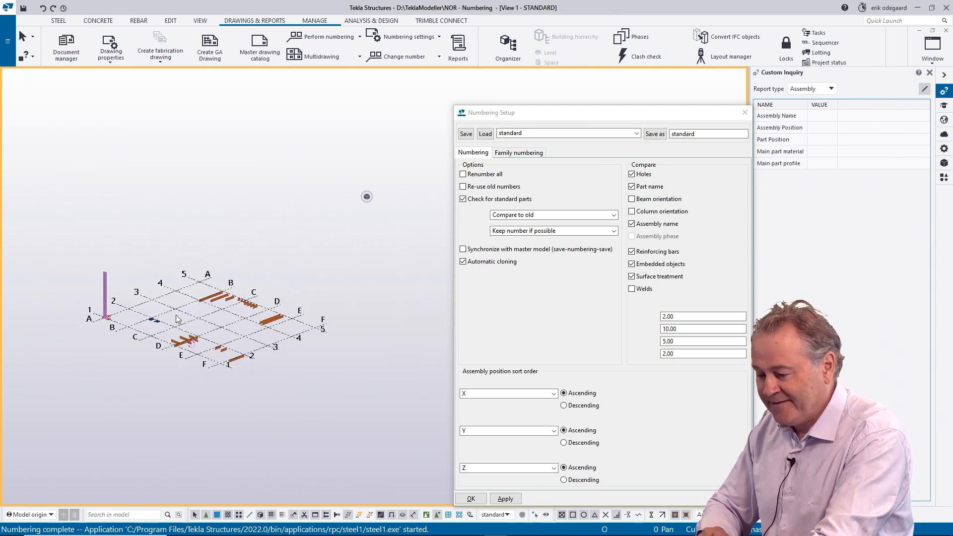
{"action": "scroll", "coordinate": [180, 320], "scroll_direction": "up", "scroll_amount": 5}
{"action": "scroll", "coordinate": [204, 332], "scroll_direction": "down", "scroll_amount": 1}
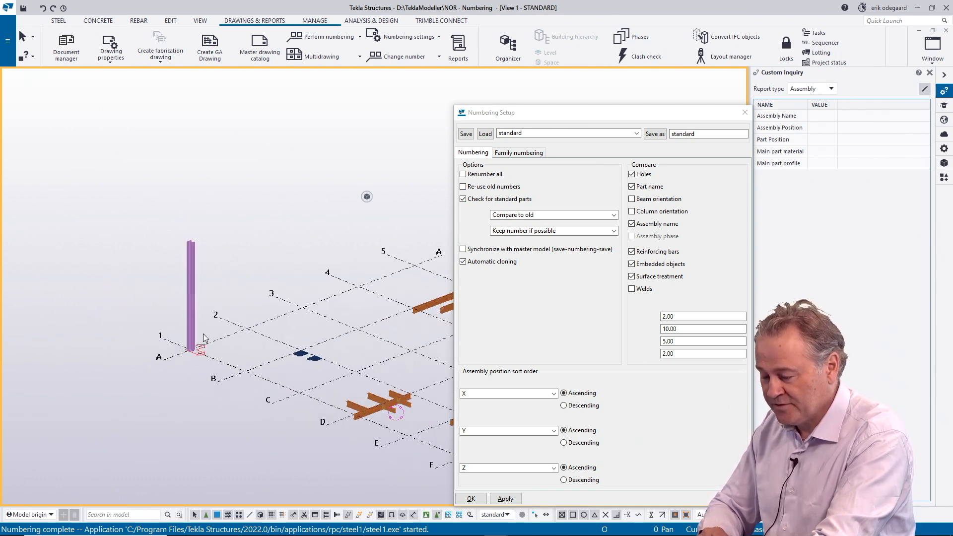
{"action": "middle_click_drag", "start_coordinate": [244, 331], "coordinate": [204, 341], "text": "ctrl"}
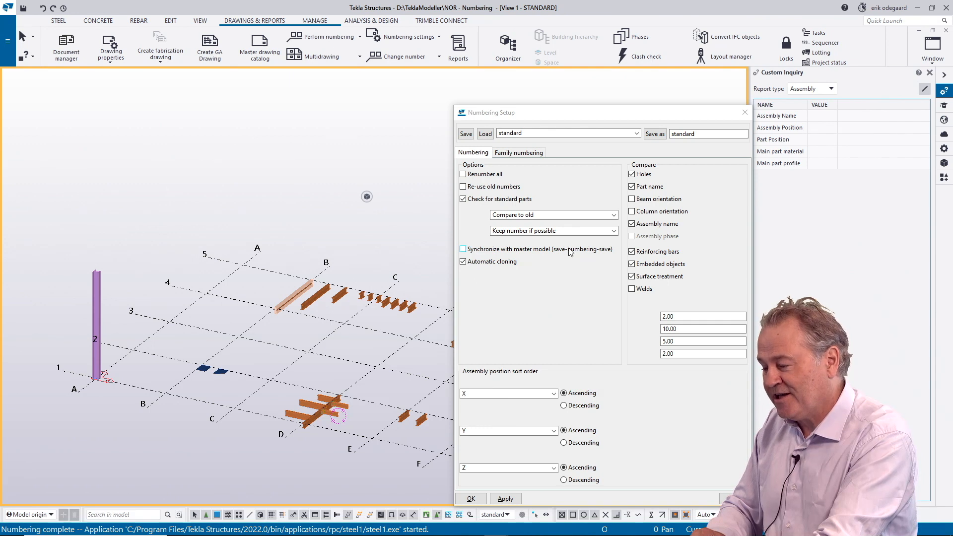
Step: Enable Synchronize with master model (save-numbering-save) in the numbering setup and apply the changed settings
{"action": "left_click", "coordinate": [464, 250]}
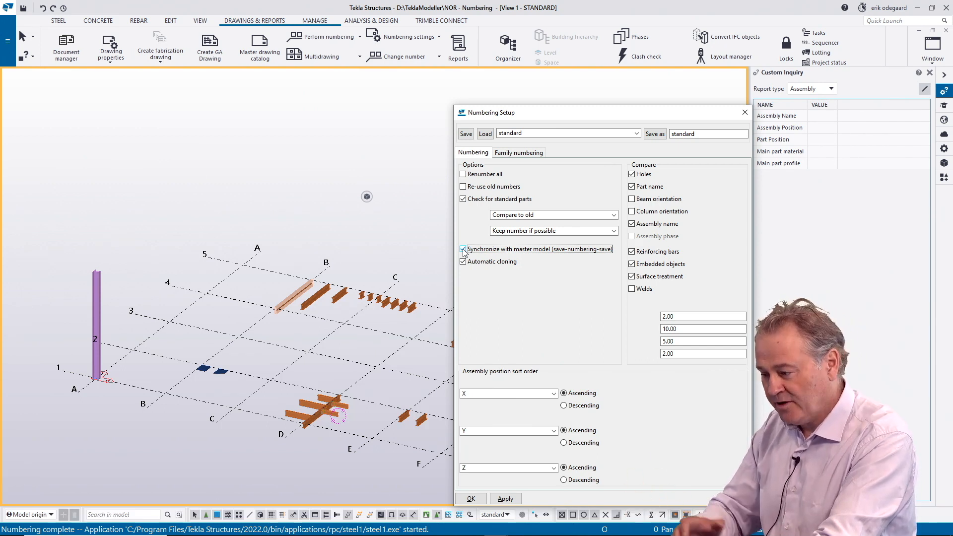
{"action": "left_click", "coordinate": [506, 499]}
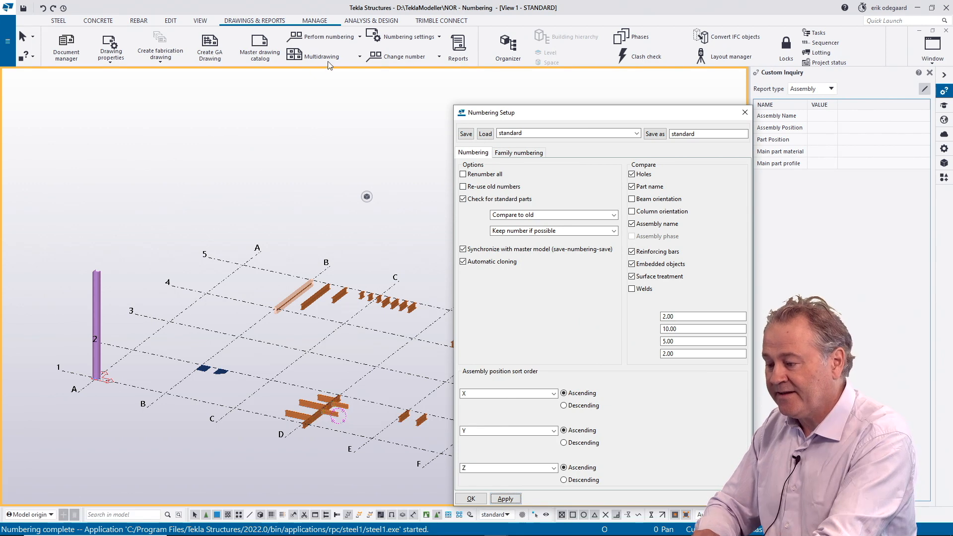
Step: Number the modified objects and stop the automatic saving timer in the numbering results
{"action": "left_click", "coordinate": [323, 40]}
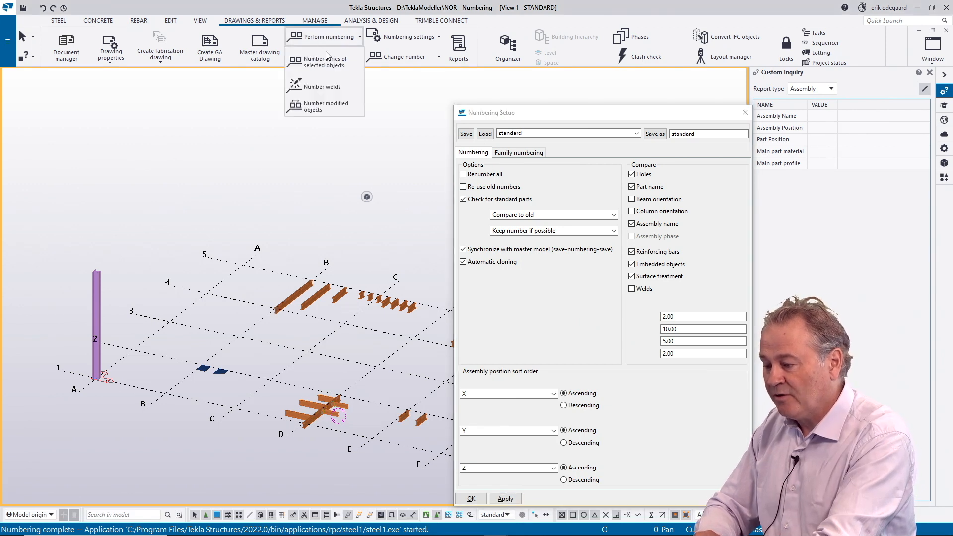
{"action": "left_click", "coordinate": [311, 110]}
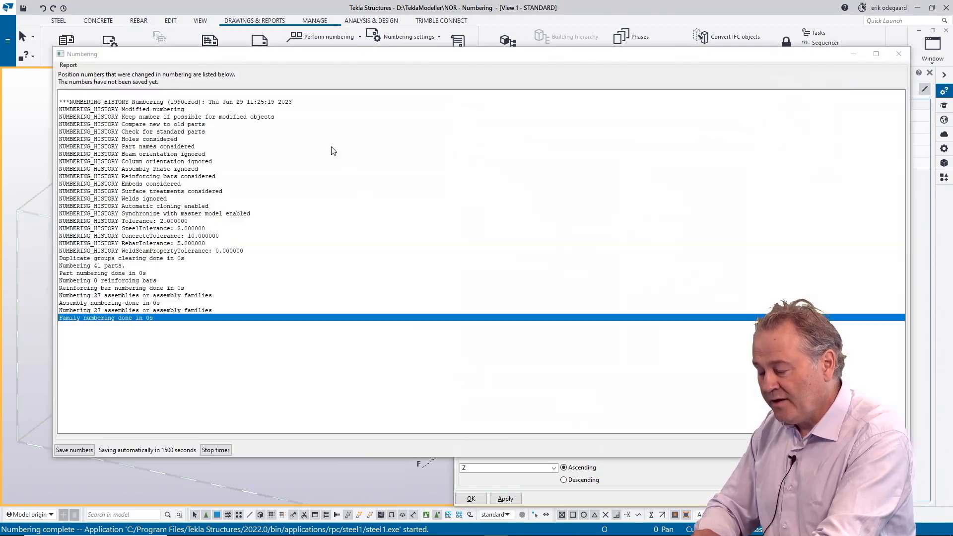
{"action": "mouse_move", "coordinate": [334, 58]}
{"action": "left_mouse_down"}
{"action": "mouse_move", "coordinate": [320, 68]}
{"action": "mouse_move", "coordinate": [338, 60]}
{"action": "mouse_move", "coordinate": [323, 51]}
{"action": "mouse_move", "coordinate": [318, 65]}
{"action": "left_mouse_up"}
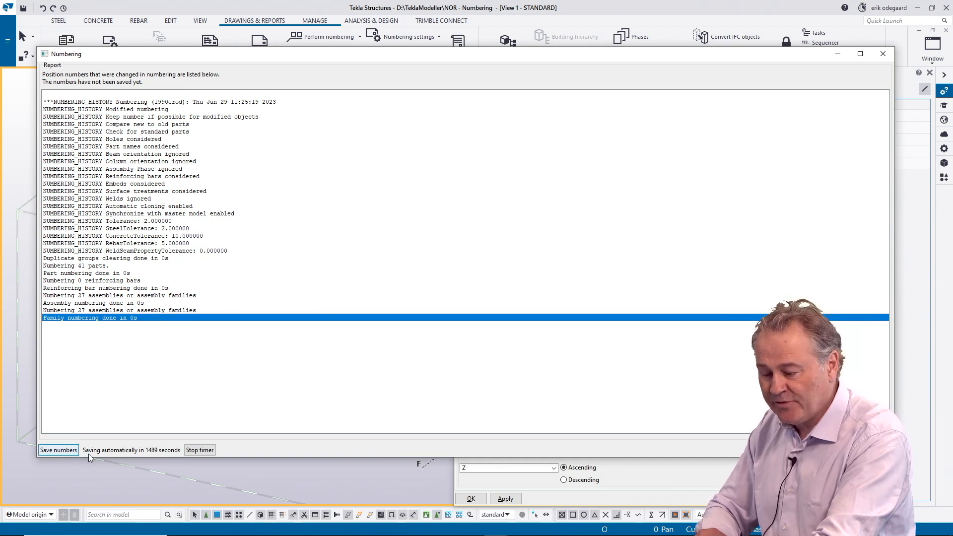
{"action": "left_click", "coordinate": [202, 450]}
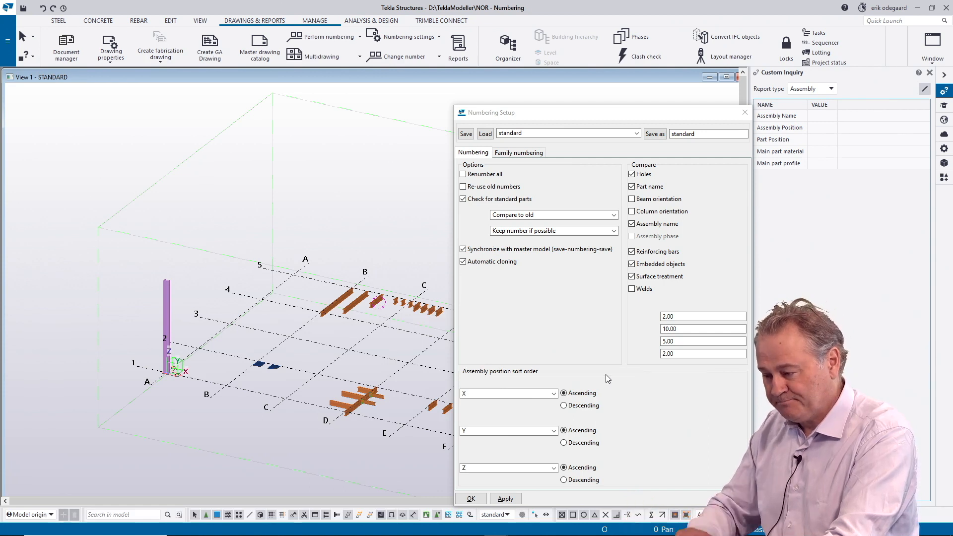
Step: Disable Synchronize with master model and select the HEA300 column at grid A-1 to check its position numbers
{"action": "left_click", "coordinate": [462, 249]}
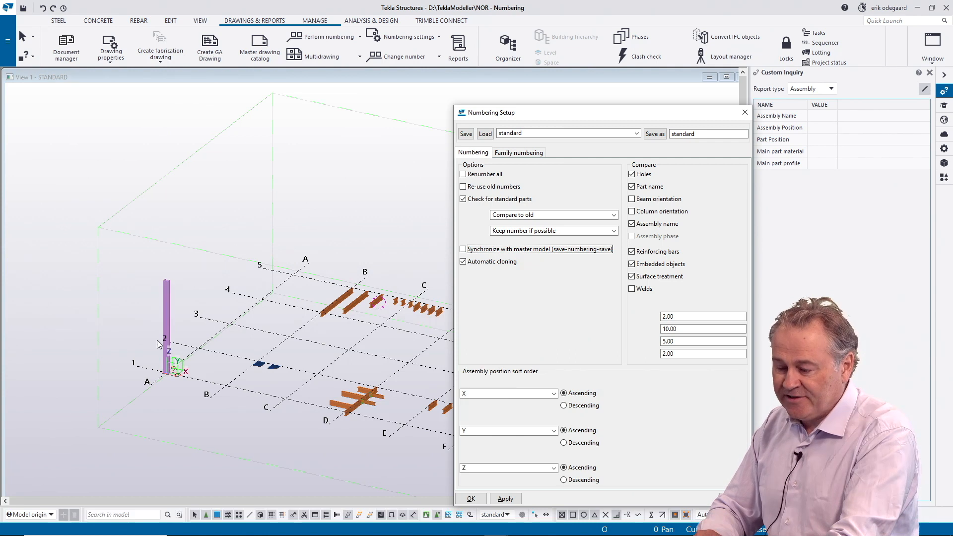
{"action": "left_click", "coordinate": [165, 314]}
{"action": "scroll", "coordinate": [170, 304], "scroll_direction": "up", "scroll_amount": 4}
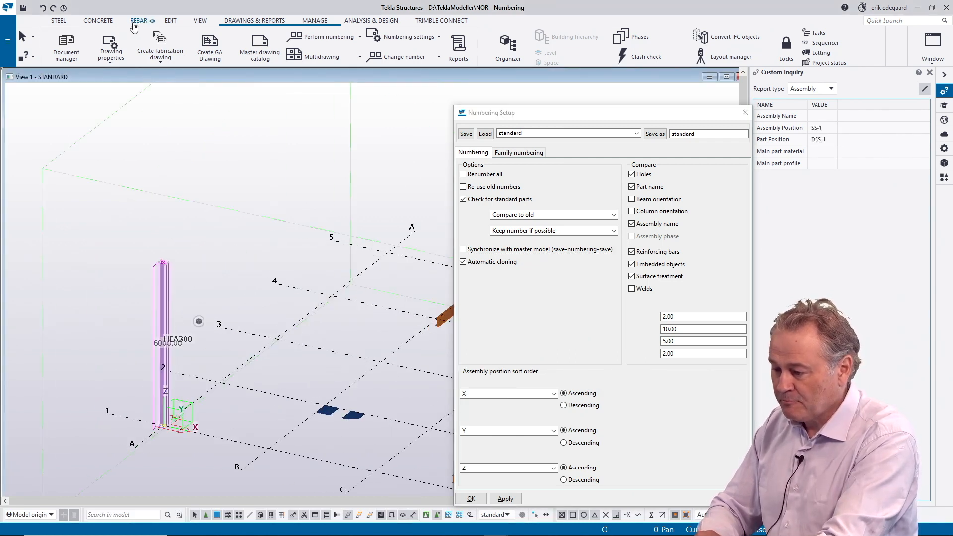
{"action": "scroll", "coordinate": [64, 42], "scroll_direction": "up", "scroll_amount": 5}
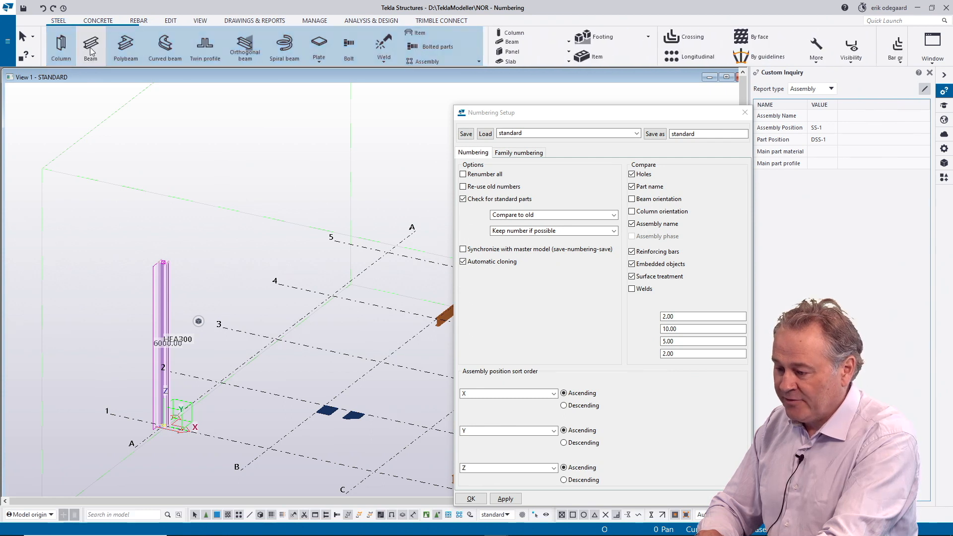
Step: Create a second steel column on grid line 1, midway between grid lines A and B
{"action": "left_click", "coordinate": [68, 51]}
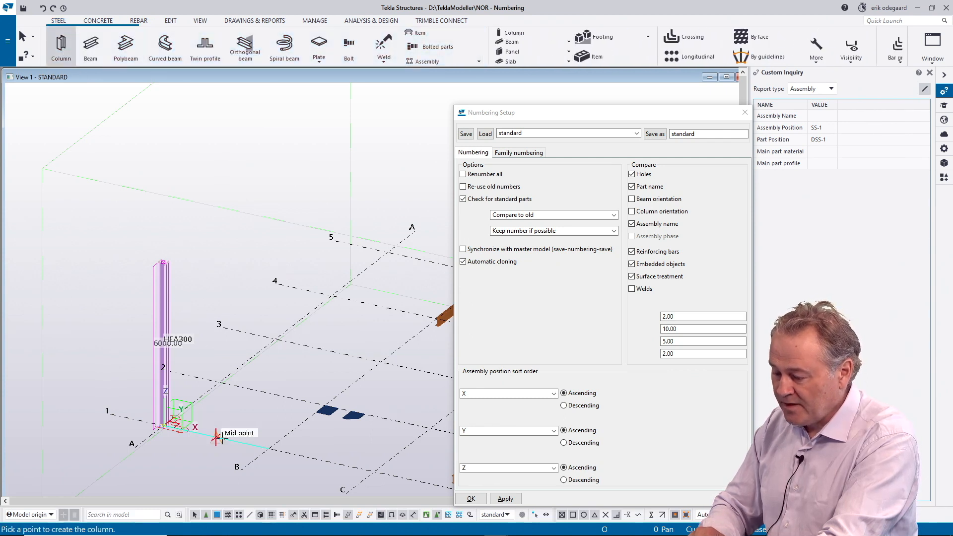
{"action": "left_click", "coordinate": [224, 364]}
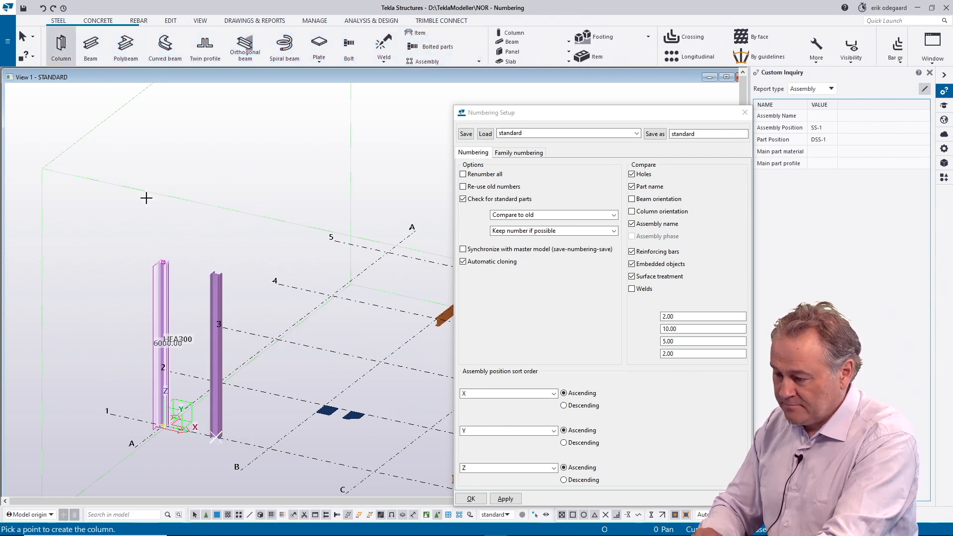
{"action": "right_click", "coordinate": [223, 236]}
{"action": "left_click", "coordinate": [228, 238]}
{"action": "left_click", "coordinate": [200, 223]}
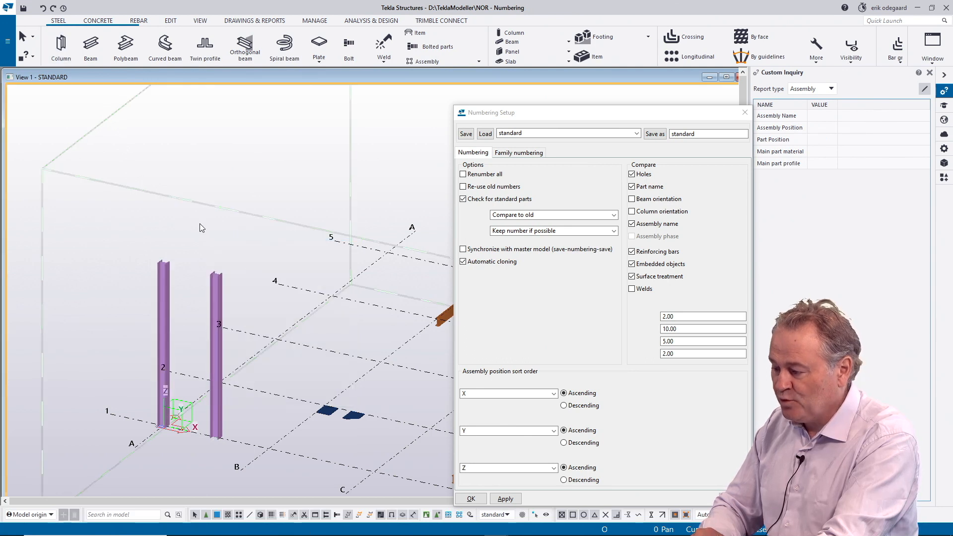
Step: Apply the numbering setup with synchronization off and number the modified objects in the model
{"action": "left_click", "coordinate": [256, 21]}
{"action": "left_click", "coordinate": [333, 39]}
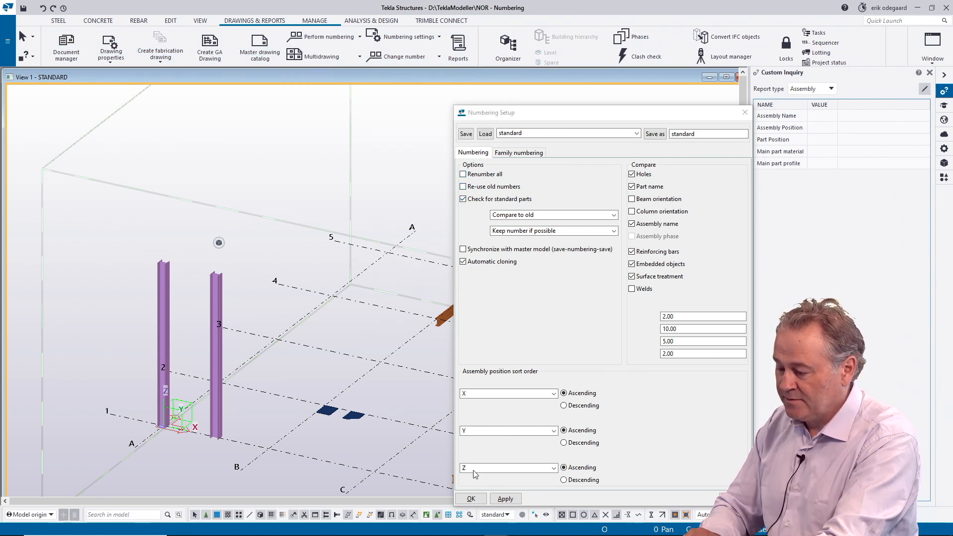
{"action": "left_click", "coordinate": [508, 500]}
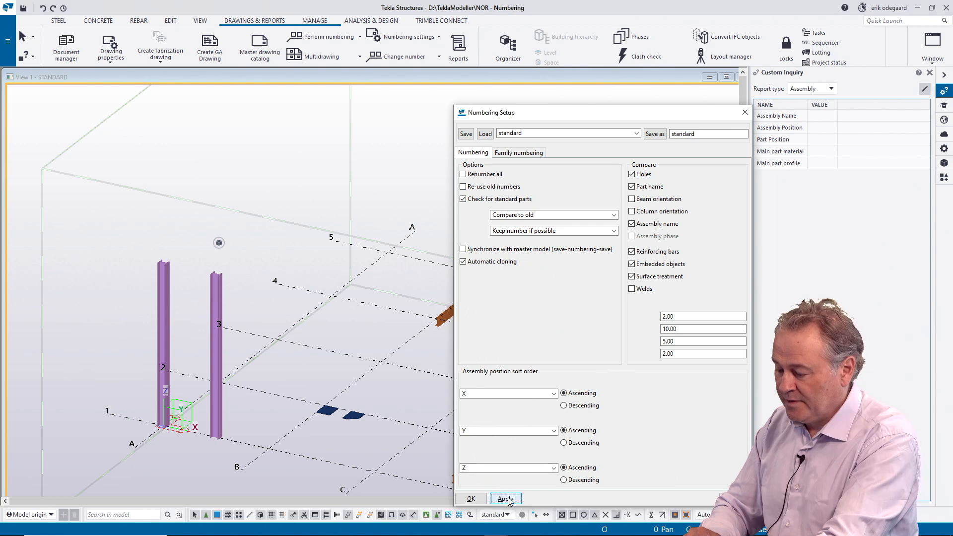
{"action": "left_click", "coordinate": [320, 40]}
{"action": "left_click", "coordinate": [318, 106]}
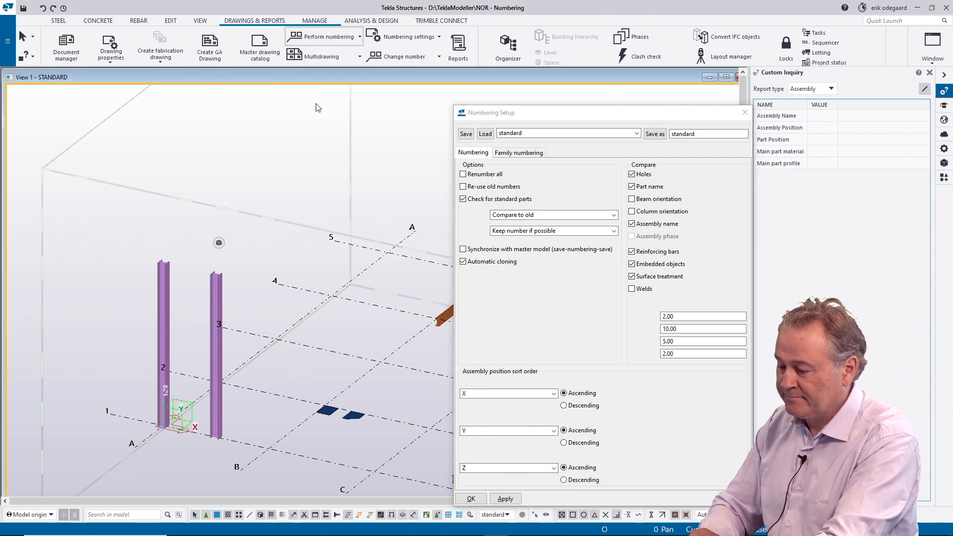
Step: Create one assembly drawing for the two HEA300 columns from the Stål_søyle settings, excluding the single-part drawing
{"action": "left_click", "coordinate": [216, 289]}
{"action": "left_click", "coordinate": [163, 290], "text": "ctrl"}
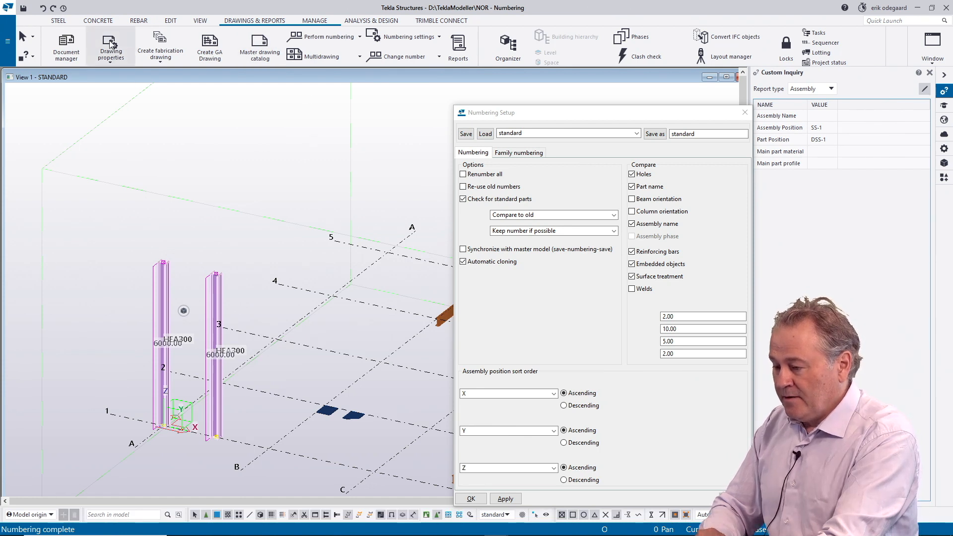
{"action": "left_click", "coordinate": [160, 58]}
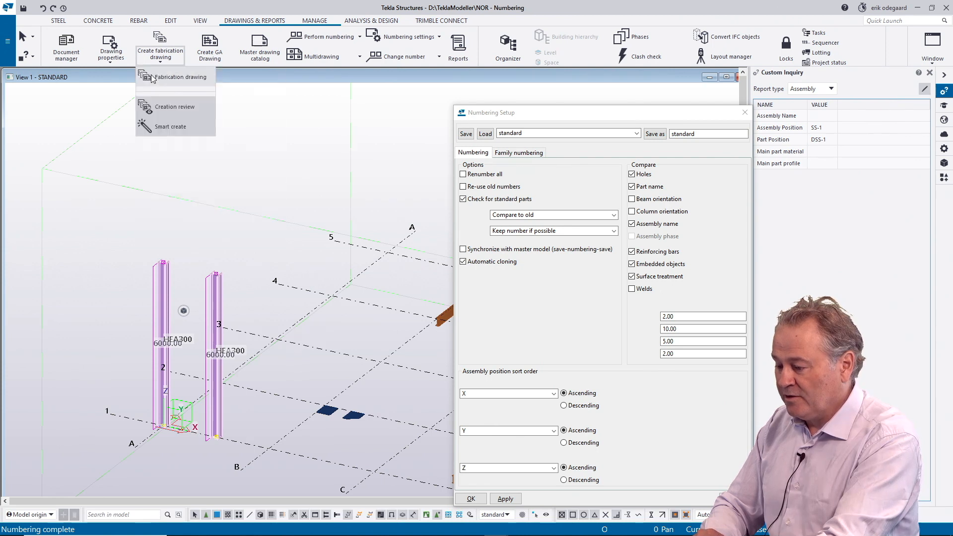
{"action": "left_click", "coordinate": [160, 49]}
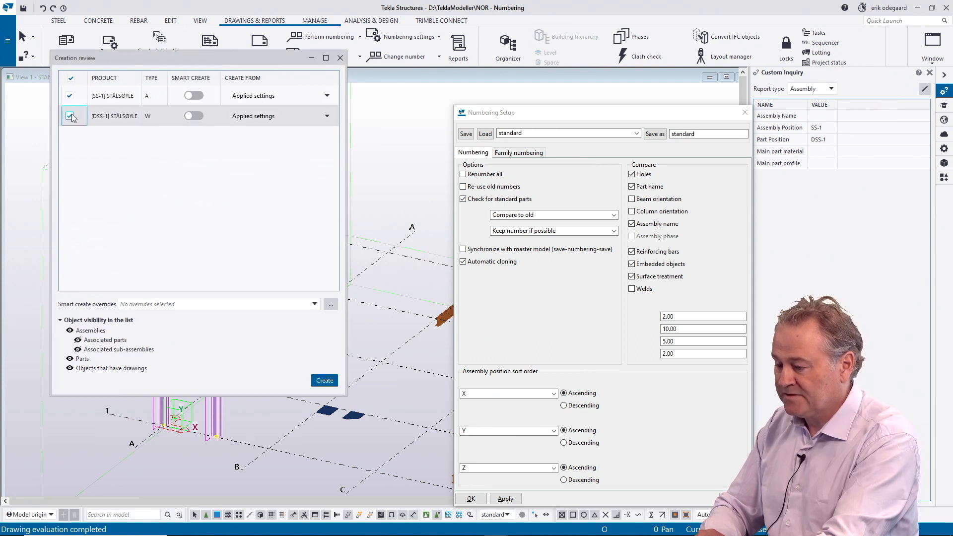
{"action": "left_click", "coordinate": [69, 115]}
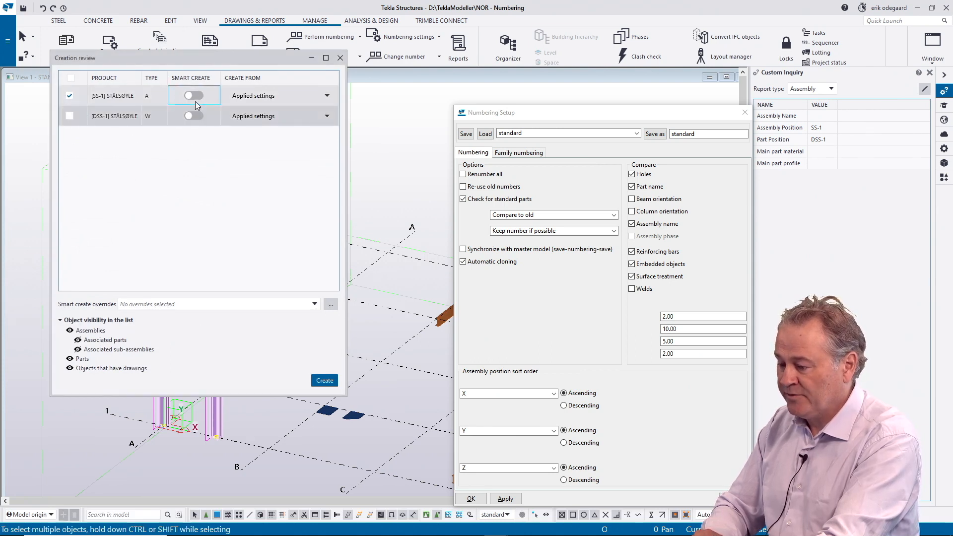
{"action": "left_click", "coordinate": [283, 96]}
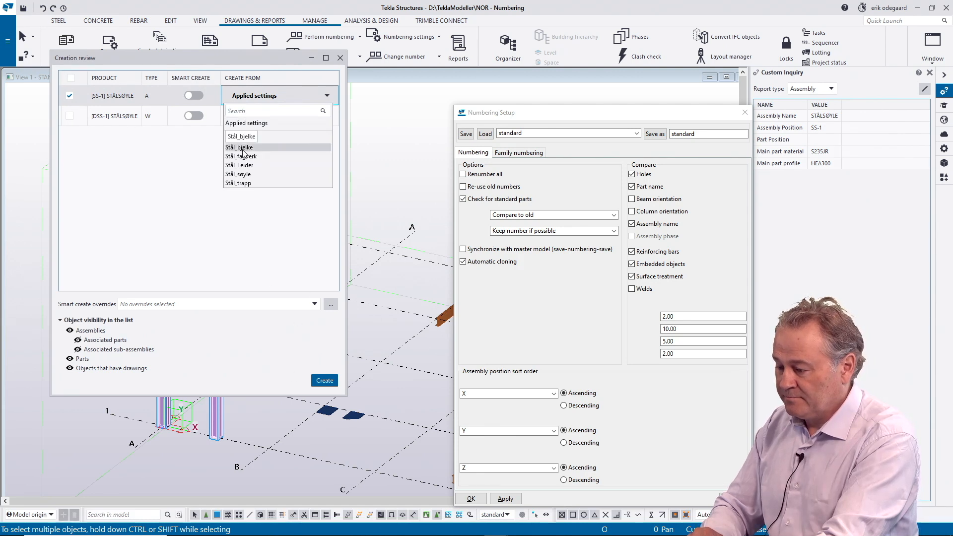
{"action": "left_click", "coordinate": [243, 174]}
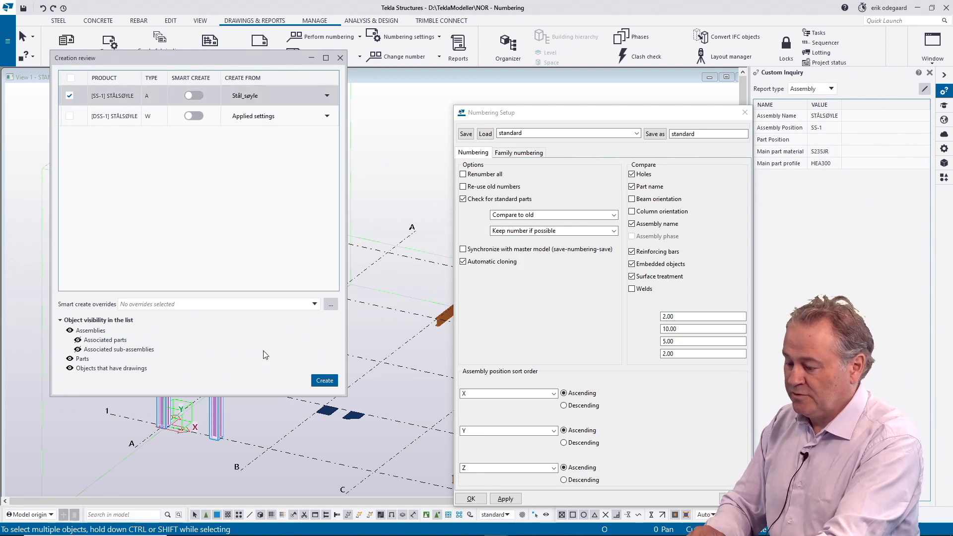
{"action": "left_click", "coordinate": [326, 381]}
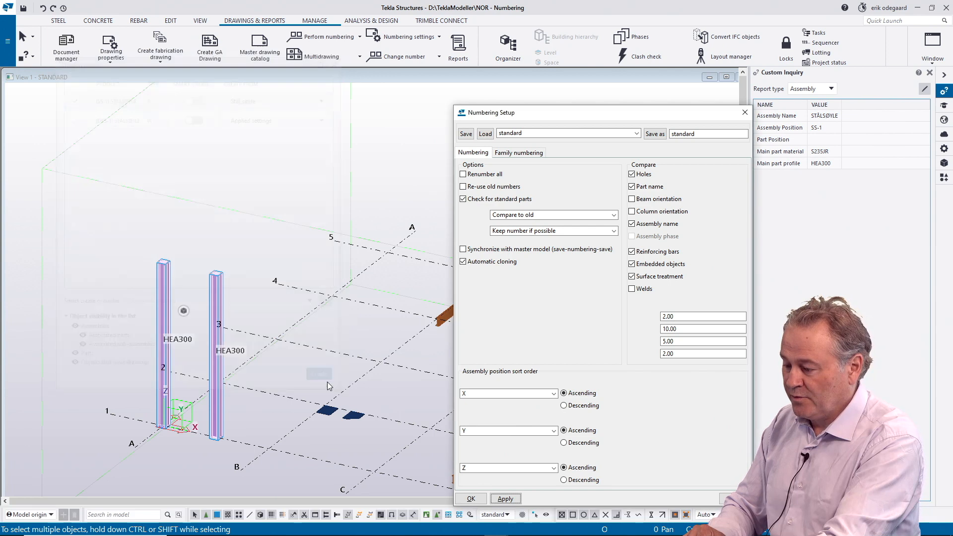
Step: Delete the two old PROFIL single-part drawings, DSS.1 and DSS.2, from the document manager
{"action": "left_click", "coordinate": [66, 42]}
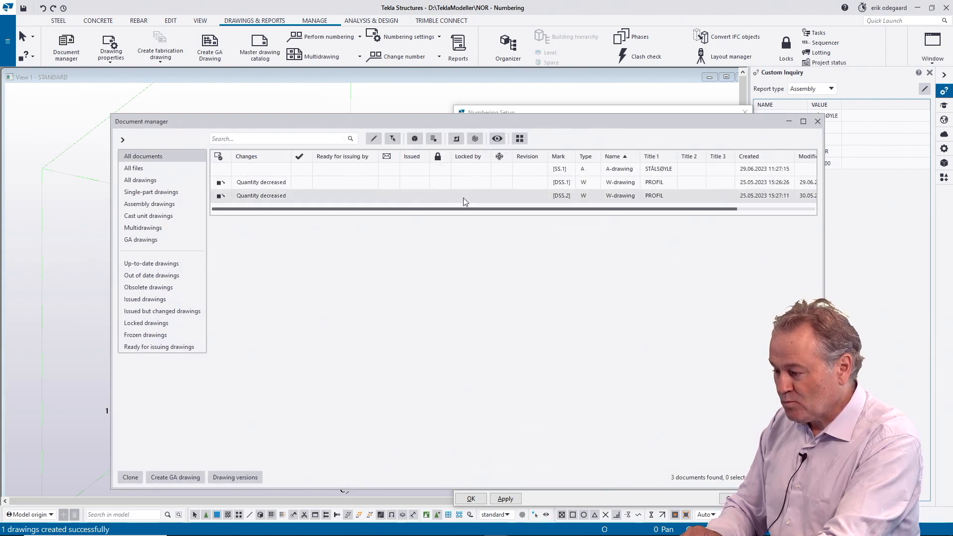
{"action": "left_click", "coordinate": [372, 193]}
{"action": "left_click", "coordinate": [367, 183], "text": "ctrl"}
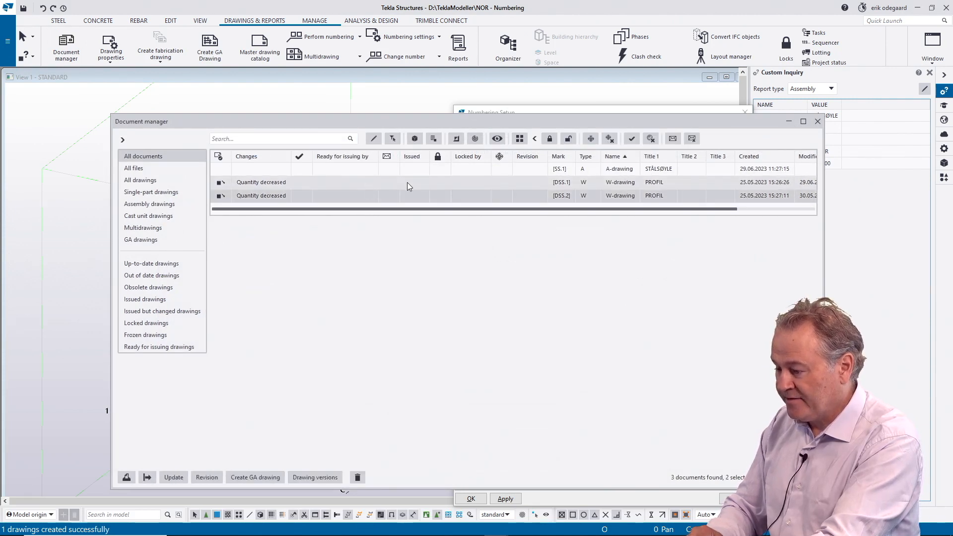
{"action": "left_click", "coordinate": [358, 477]}
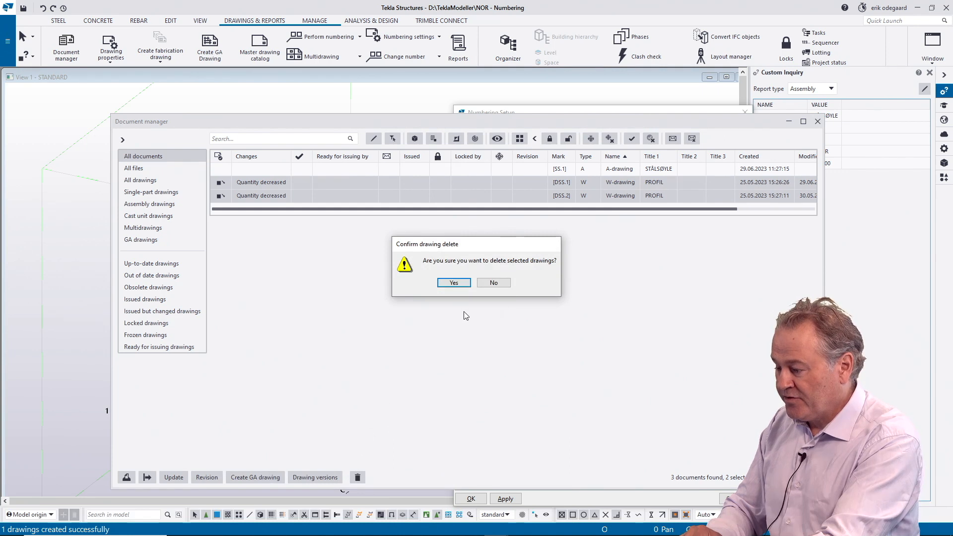
{"action": "left_click", "coordinate": [461, 284]}
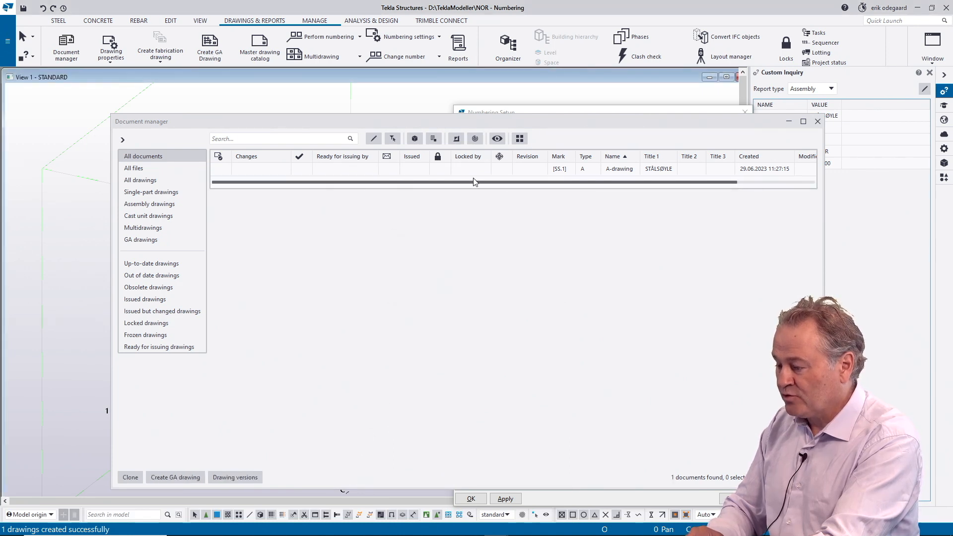
Step: Shorten the column midway between grid lines A and B by lowering its top end point
{"action": "left_click_drag", "start_coordinate": [331, 121], "coordinate": [515, 121]}
{"action": "left_click", "coordinate": [225, 295]}
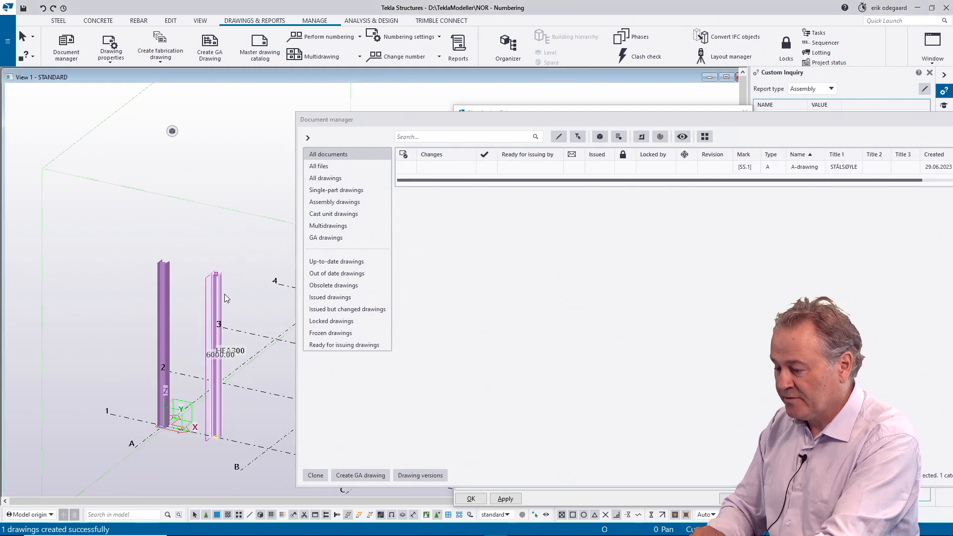
{"action": "scroll", "coordinate": [216, 277], "scroll_direction": "up", "scroll_amount": 3}
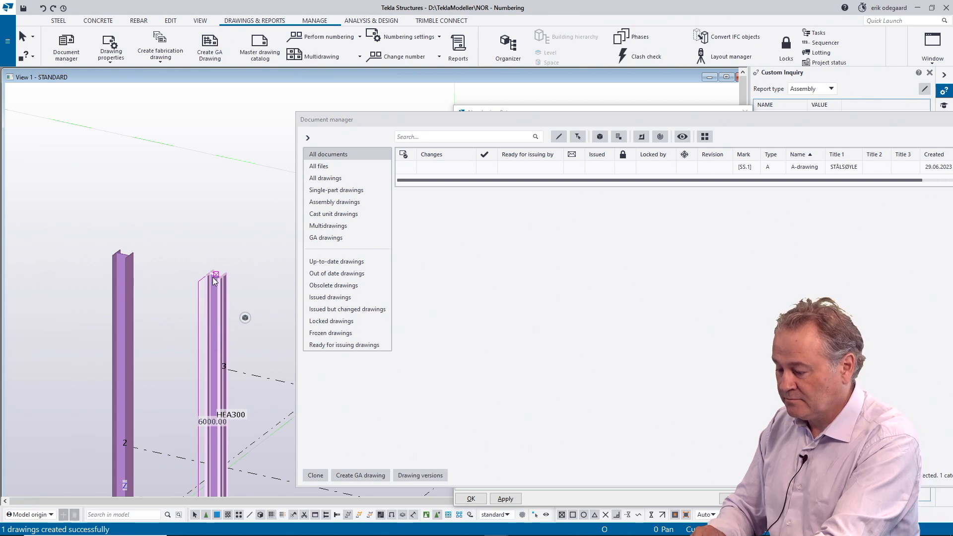
{"action": "scroll", "coordinate": [210, 327], "scroll_direction": "down", "scroll_amount": 3}
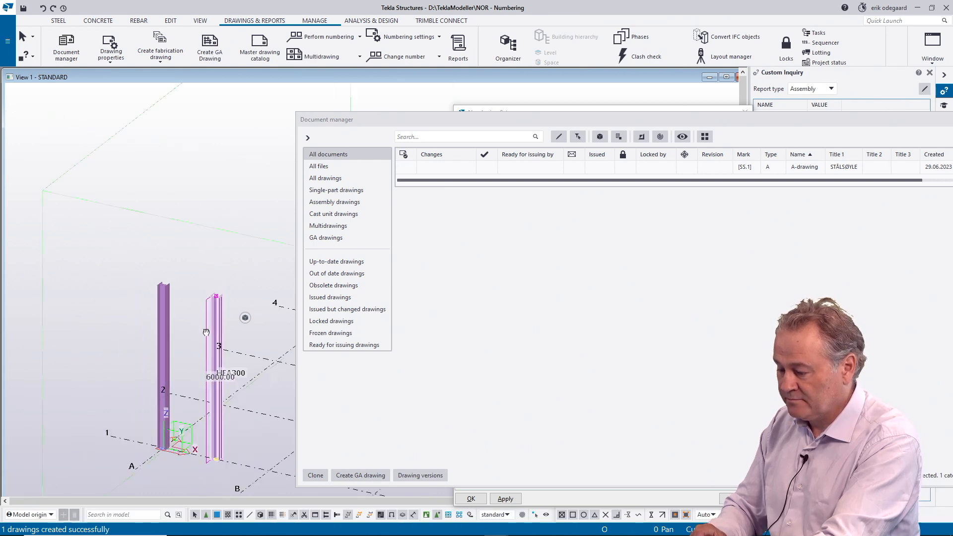
{"action": "middle_click_drag", "start_coordinate": [203, 318], "coordinate": [230, 337]}
{"action": "scroll", "coordinate": [234, 295], "scroll_direction": "up", "scroll_amount": 5}
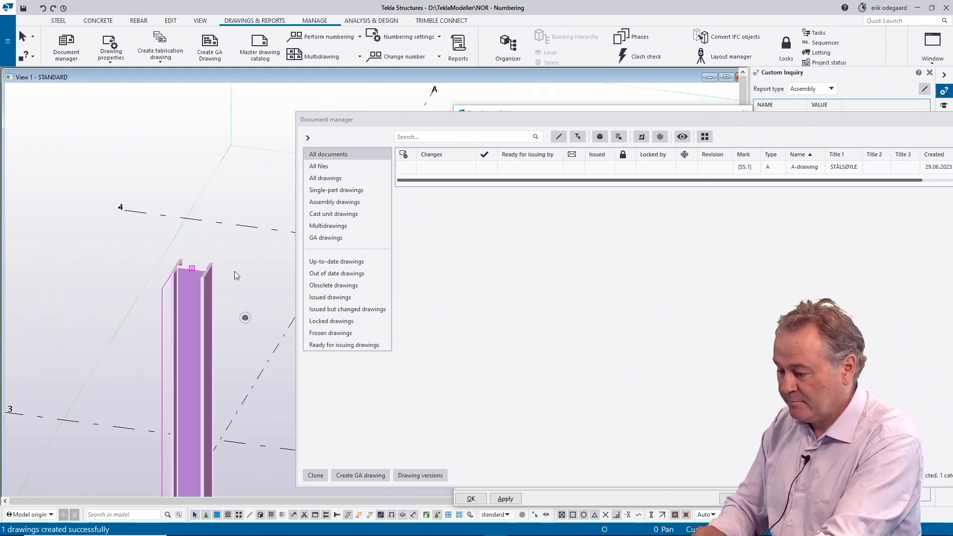
{"action": "left_click", "coordinate": [191, 268]}
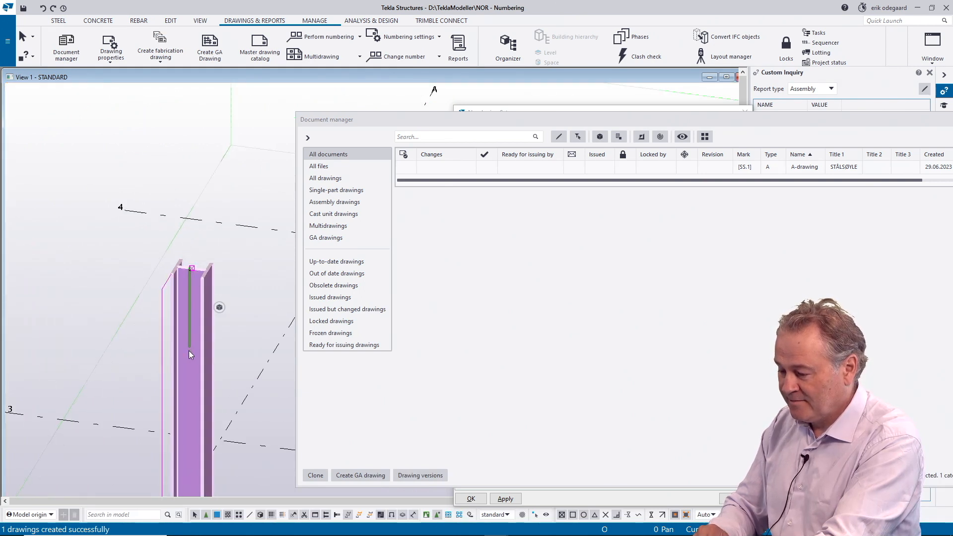
{"action": "left_click", "coordinate": [191, 268]}
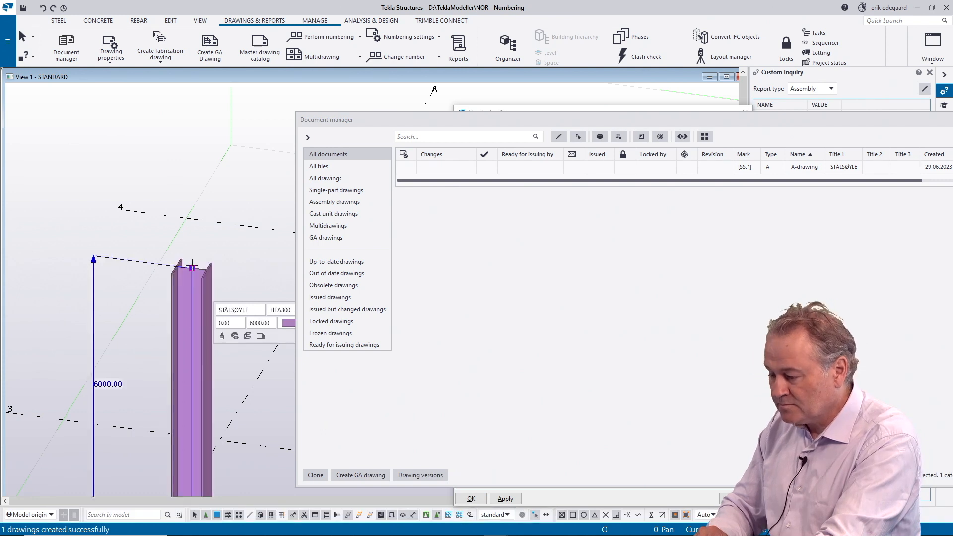
{"action": "left_click_drag", "start_coordinate": [192, 268], "coordinate": [191, 403]}
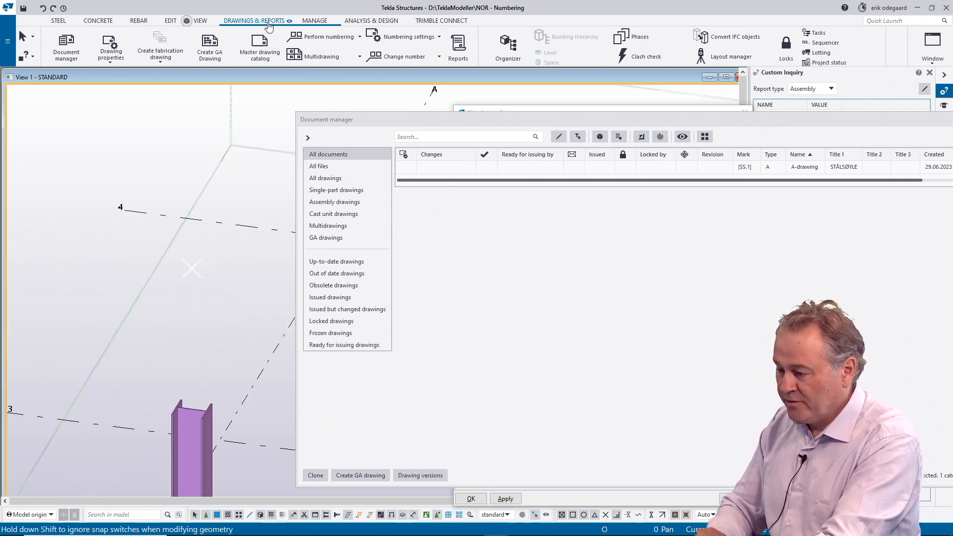
Step: Number the modified objects with automatic cloning enabled to process the shortened column
{"action": "left_click", "coordinate": [313, 36]}
{"action": "left_click", "coordinate": [313, 105]}
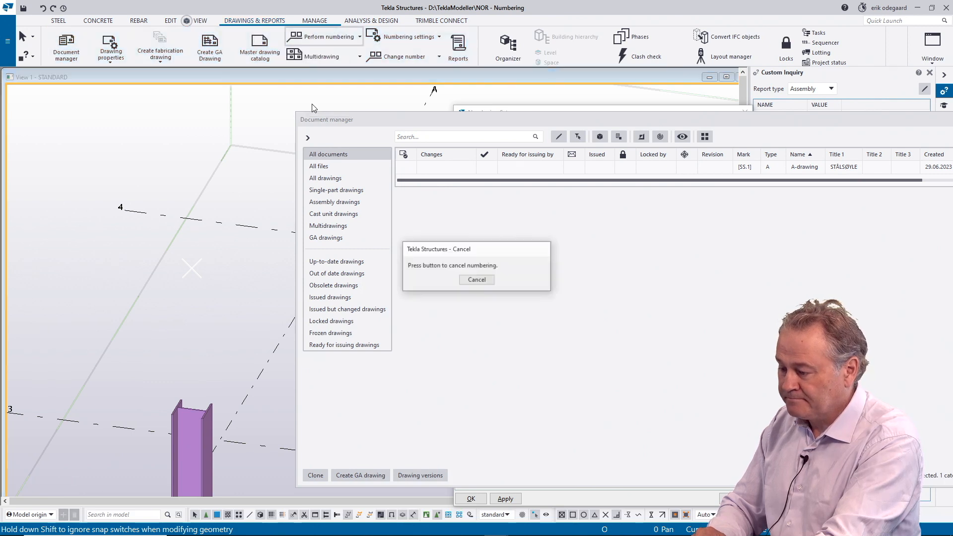
{"action": "scroll", "coordinate": [174, 326], "scroll_direction": "down", "scroll_amount": 5}
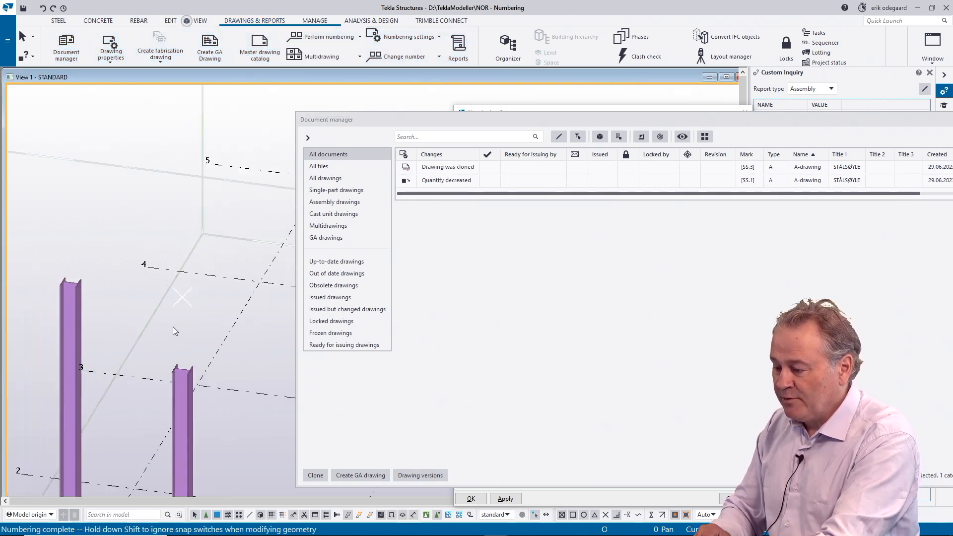
{"action": "middle_click_drag", "start_coordinate": [175, 326], "coordinate": [161, 210]}
{"action": "scroll", "coordinate": [161, 210], "scroll_direction": "up", "scroll_amount": 1}
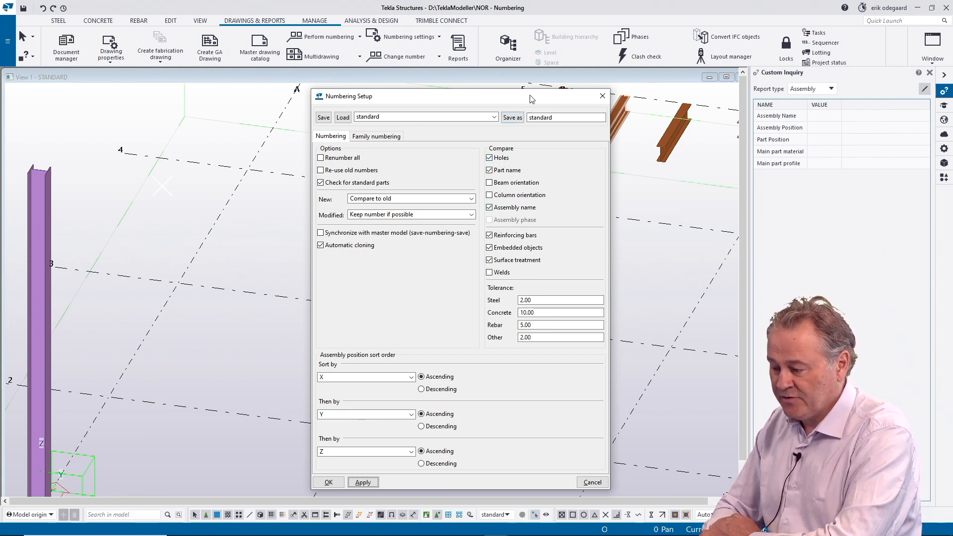
Step: Examine the holes at the grid line 5 ends of the two parallel beams beyond grid line D
{"action": "left_click_drag", "start_coordinate": [531, 99], "coordinate": [328, 296]}
{"action": "scroll", "coordinate": [597, 206], "scroll_direction": "down", "scroll_amount": 5}
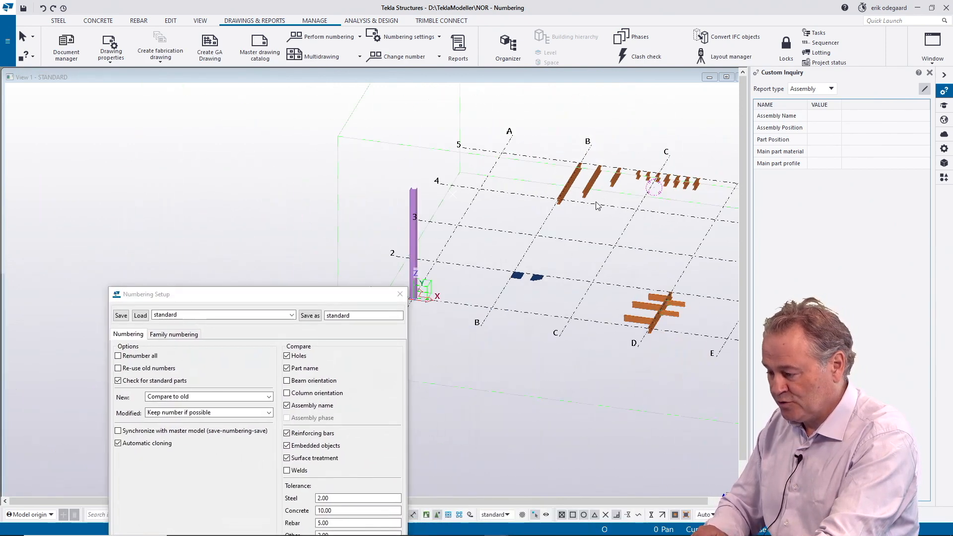
{"action": "scroll", "coordinate": [598, 206], "scroll_direction": "up", "scroll_amount": 8}
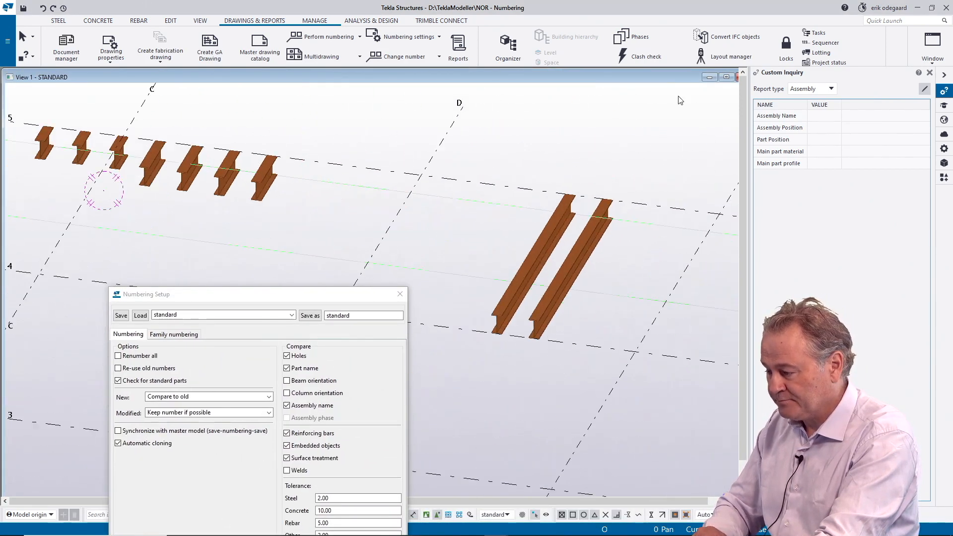
{"action": "left_click", "coordinate": [726, 77]}
{"action": "scroll", "coordinate": [581, 199], "scroll_direction": "up", "scroll_amount": 5}
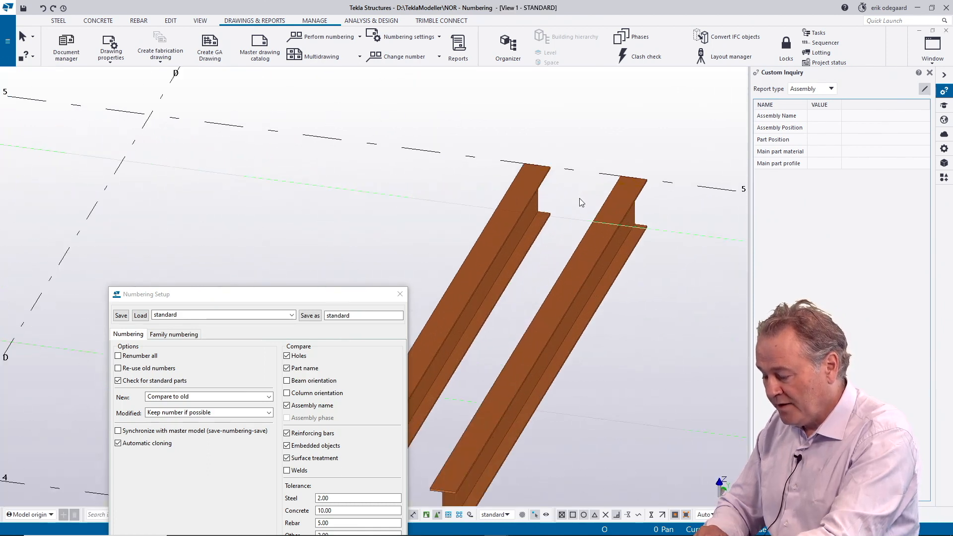
{"action": "key", "text": "v"}
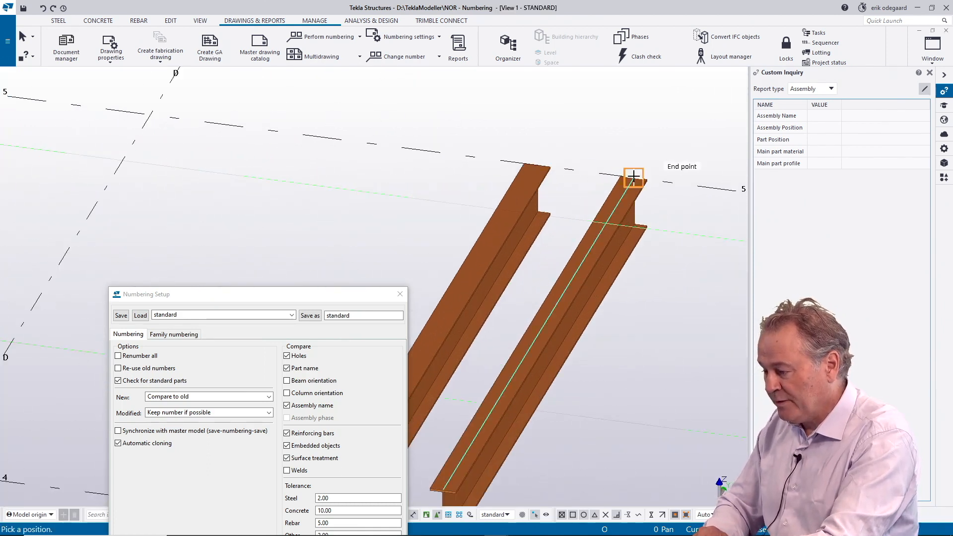
{"action": "left_click", "coordinate": [633, 177]}
{"action": "middle_click_drag", "start_coordinate": [571, 176], "coordinate": [568, 235], "text": "ctrl"}
{"action": "scroll", "coordinate": [597, 198], "scroll_direction": "up", "scroll_amount": 3}
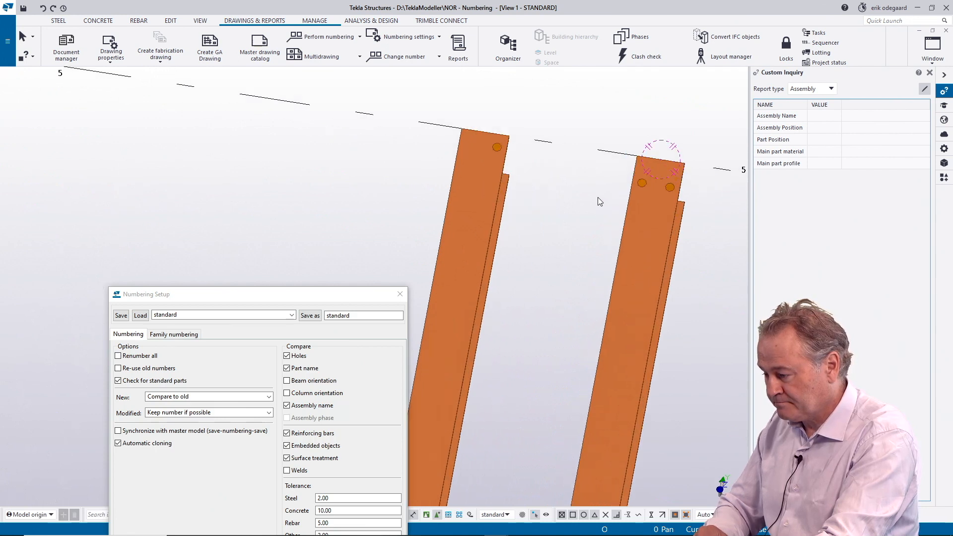
{"action": "scroll", "coordinate": [590, 192], "scroll_direction": "up", "scroll_amount": 4}
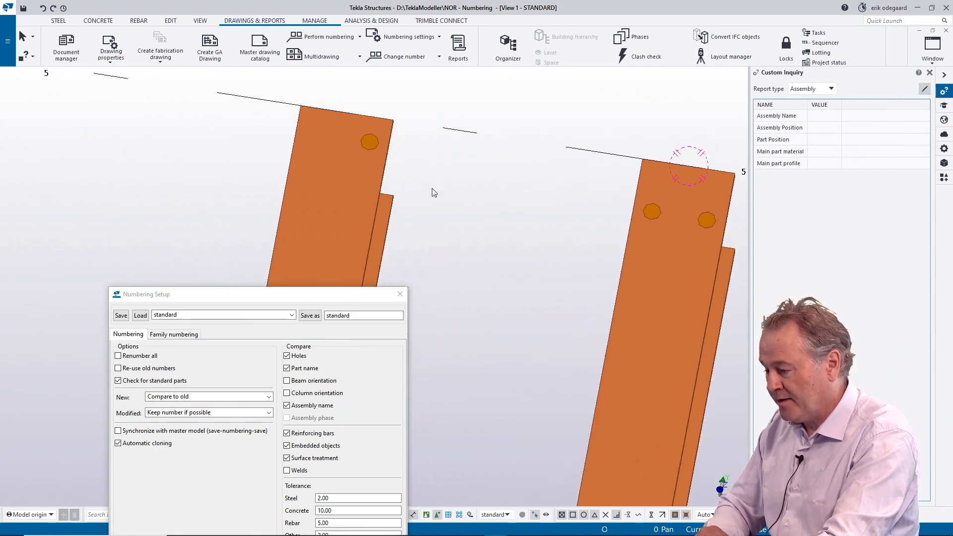
Step: Compare the assembly and part positions of the two drilled beams and bring the numbering setup back into full view
{"action": "left_click", "coordinate": [372, 183]}
{"action": "left_click_drag", "start_coordinate": [363, 295], "coordinate": [195, 231]}
{"action": "left_click", "coordinate": [357, 205]}
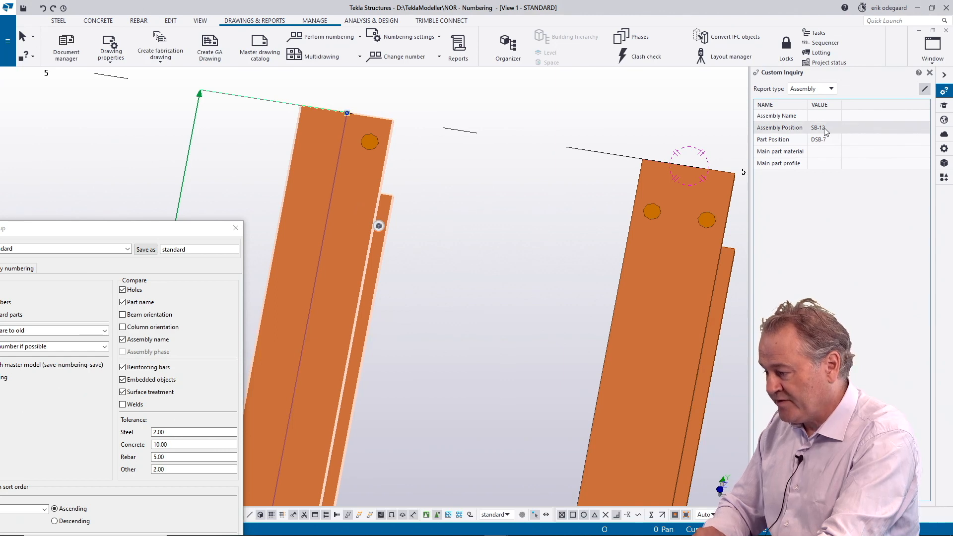
{"action": "left_click", "coordinate": [651, 297], "text": "ctrl"}
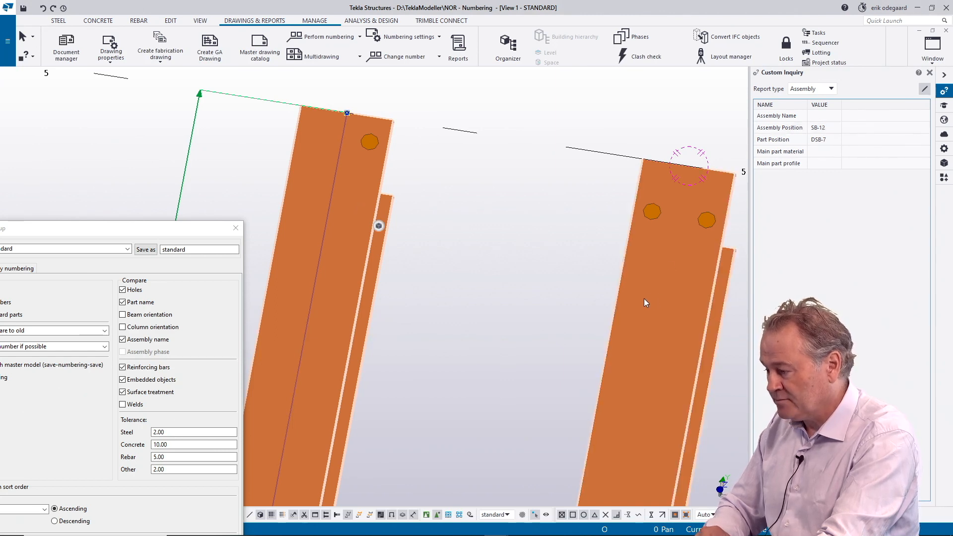
{"action": "left_click", "coordinate": [644, 299]}
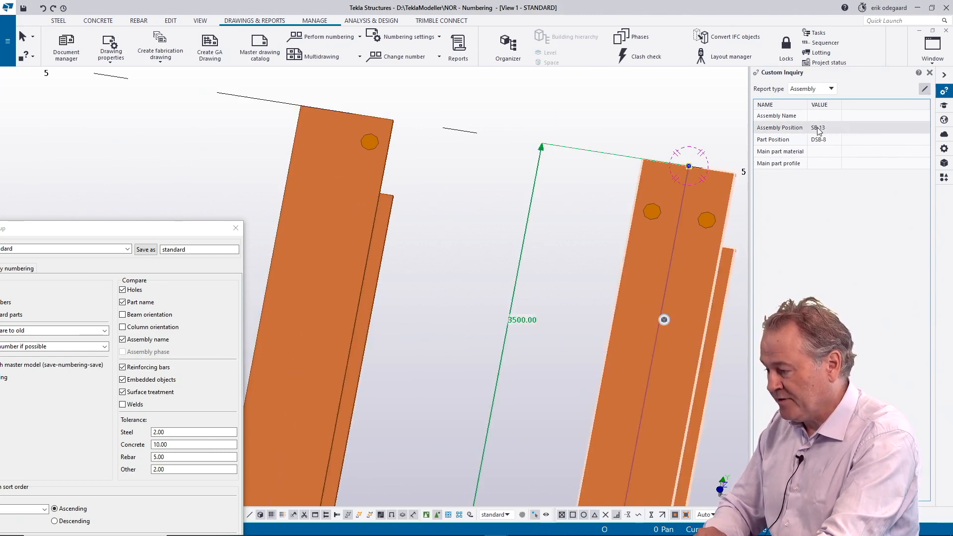
{"action": "scroll", "coordinate": [516, 256], "scroll_direction": "down", "scroll_amount": 3}
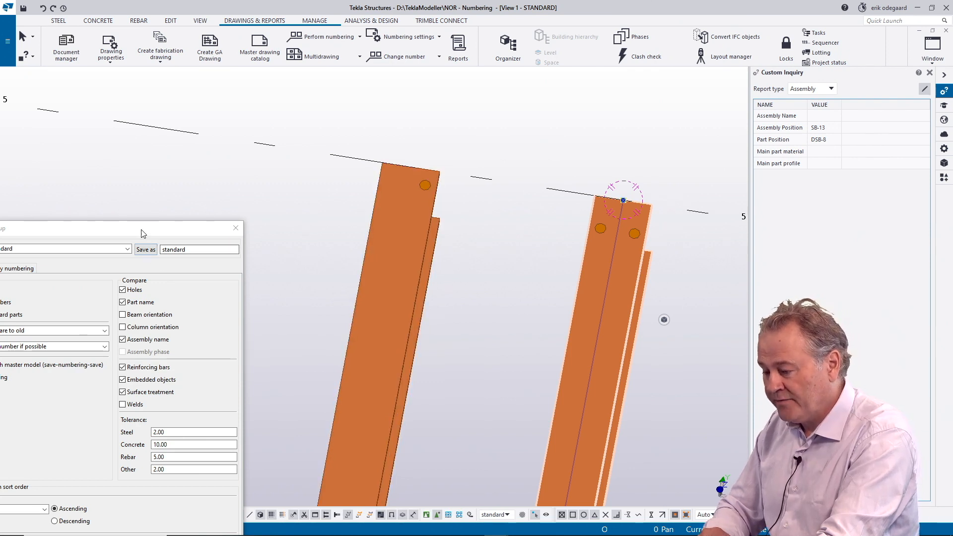
{"action": "left_click_drag", "start_coordinate": [142, 233], "coordinate": [221, 104]}
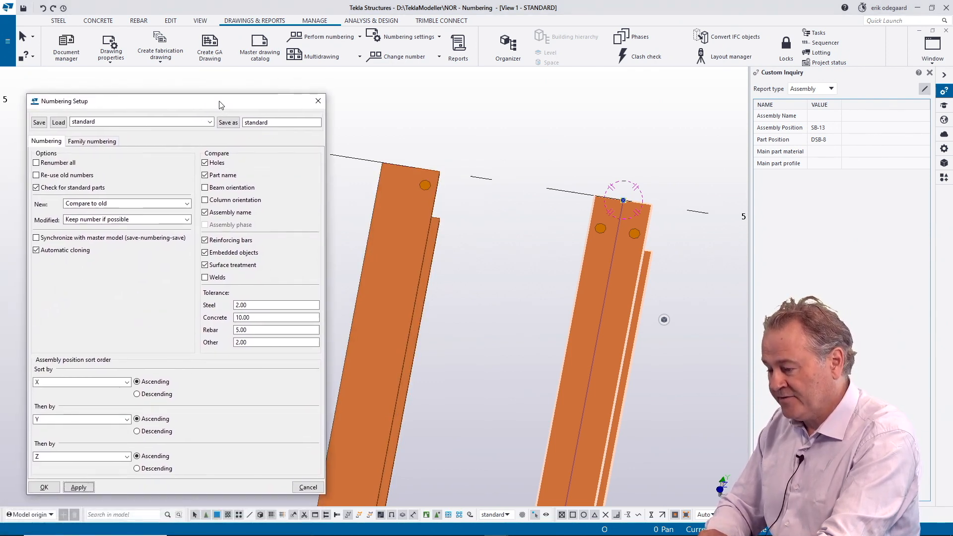
Step: Exclude holes from the numbering comparison, enable renumbering of all parts, and apply the numbering setup
{"action": "left_click", "coordinate": [205, 163]}
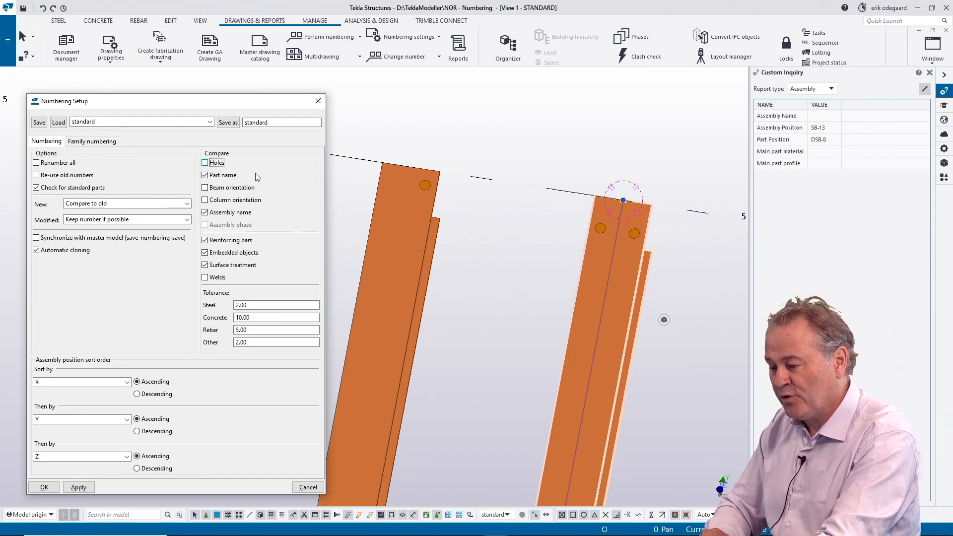
{"action": "left_click", "coordinate": [79, 487]}
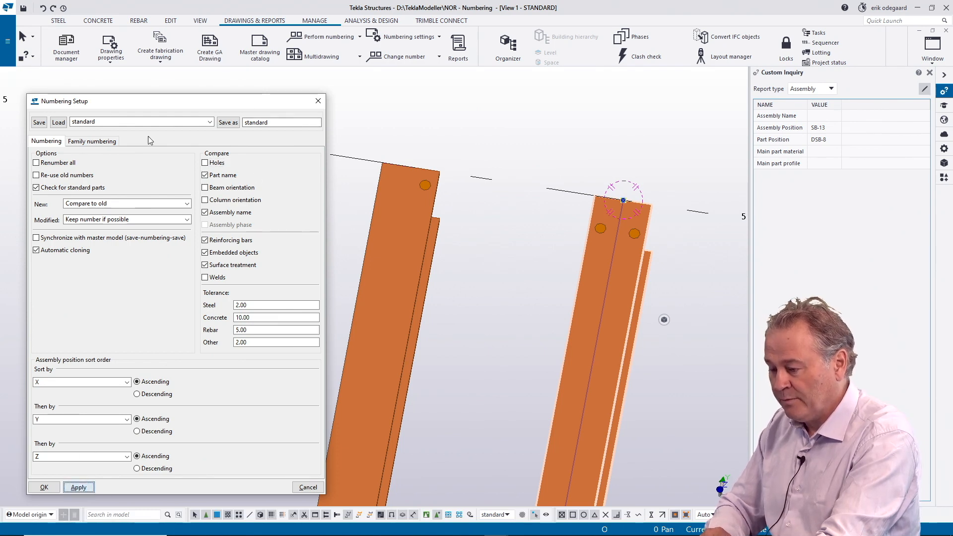
{"action": "left_click", "coordinate": [37, 162]}
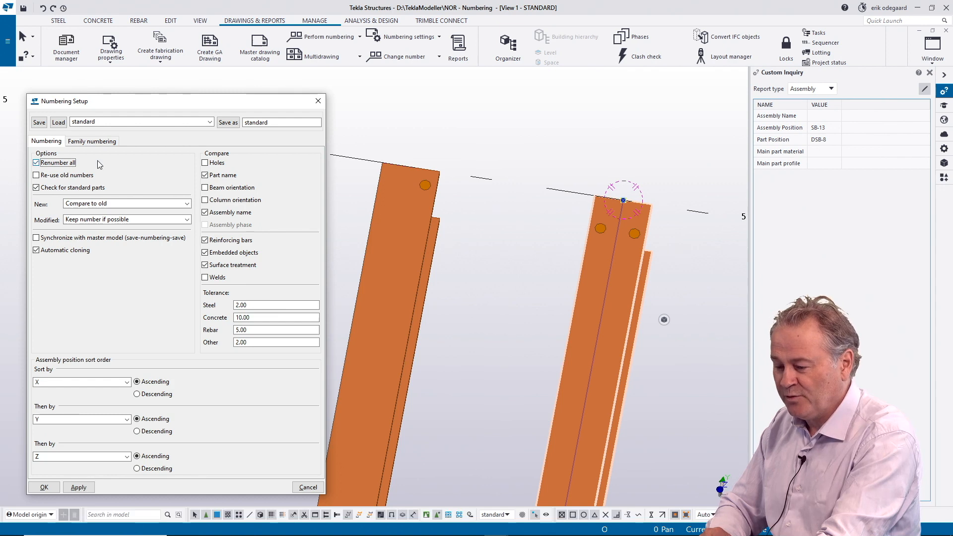
{"action": "left_click", "coordinate": [75, 492]}
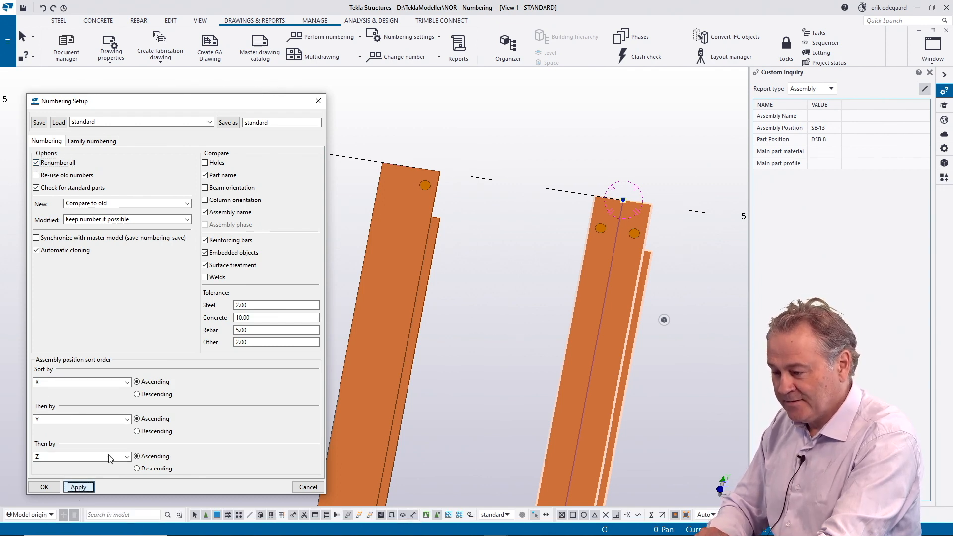
Step: Number the modified objects and check the assembly and part positions of the two drilled beams
{"action": "left_click", "coordinate": [317, 36]}
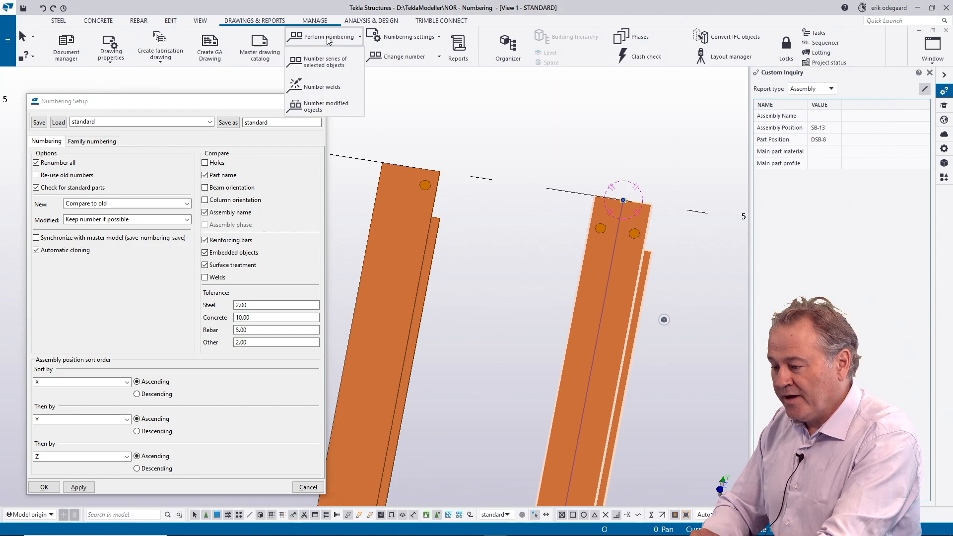
{"action": "left_click", "coordinate": [318, 111]}
{"action": "left_click", "coordinate": [452, 281]}
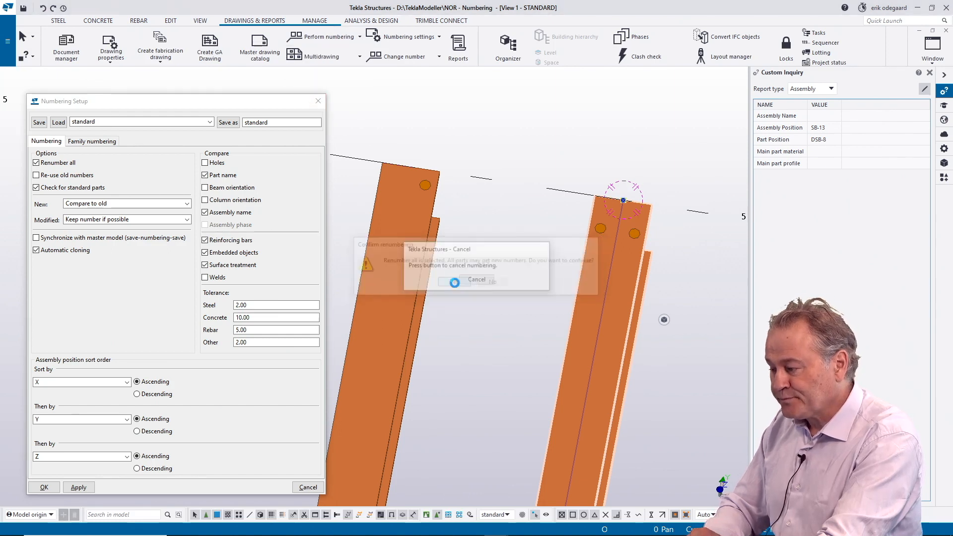
{"action": "left_click", "coordinate": [424, 234]}
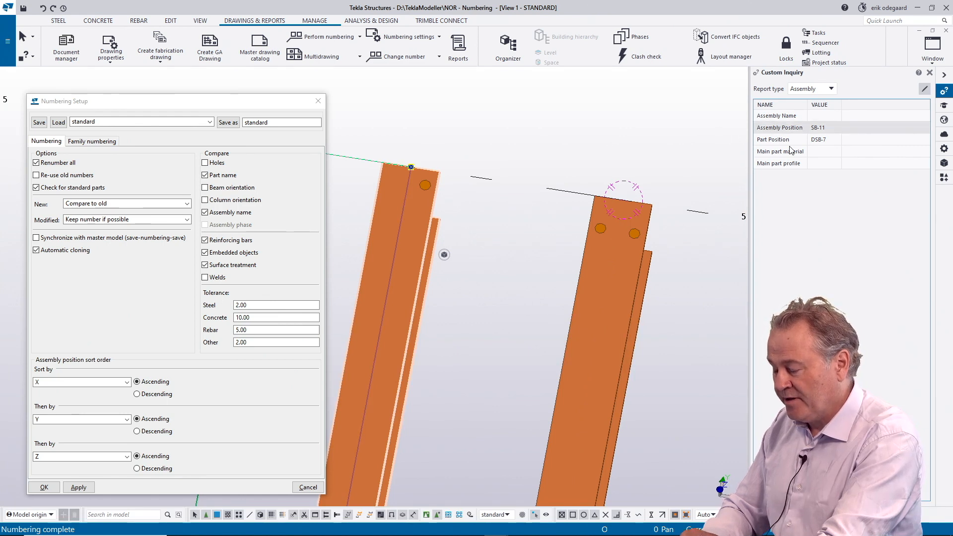
{"action": "left_click", "coordinate": [628, 288]}
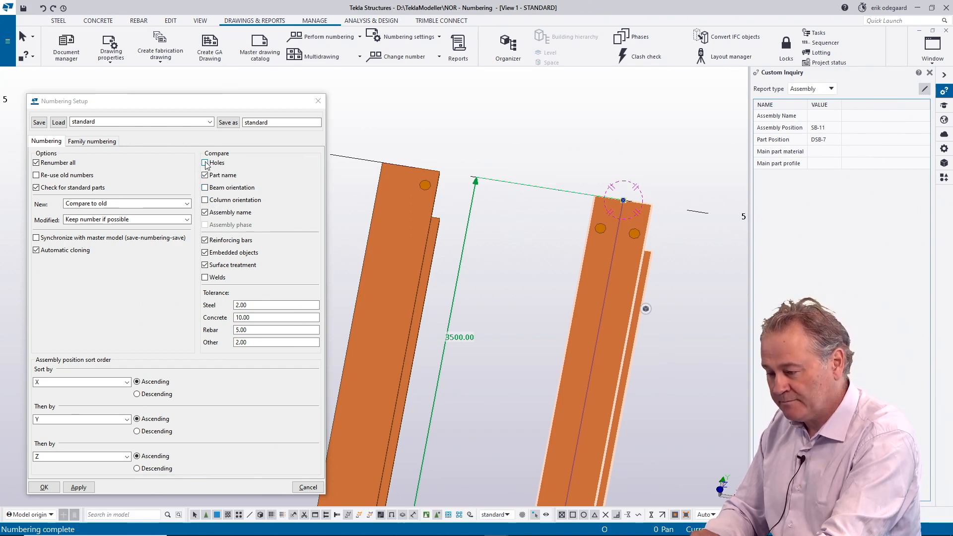
Step: Examine the shapes and corner cuts of the two blue plates along grid line 2, beginning at grid line B
{"action": "scroll", "coordinate": [360, 221], "scroll_direction": "down", "scroll_amount": 3}
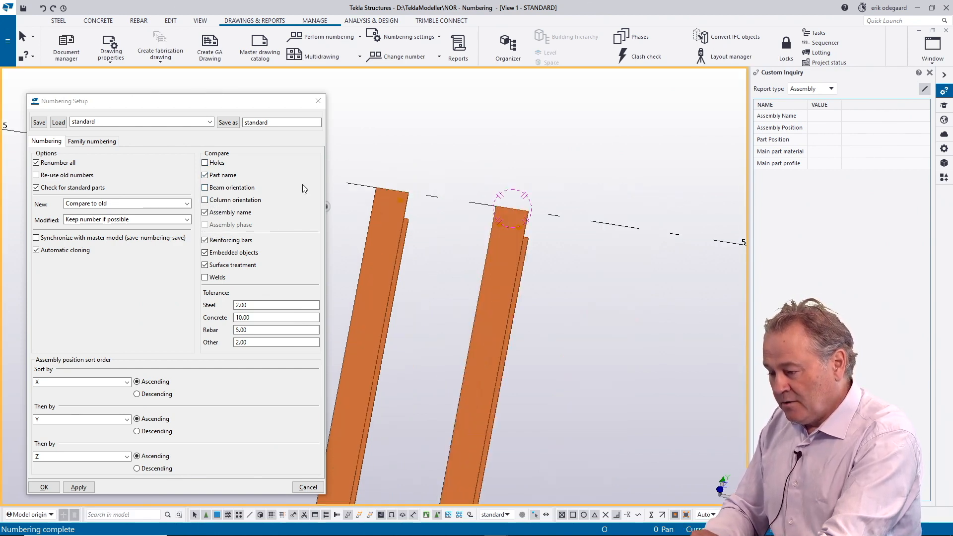
{"action": "scroll", "coordinate": [375, 224], "scroll_direction": "down", "scroll_amount": 3}
{"action": "middle_click_drag", "start_coordinate": [423, 248], "coordinate": [597, 233]}
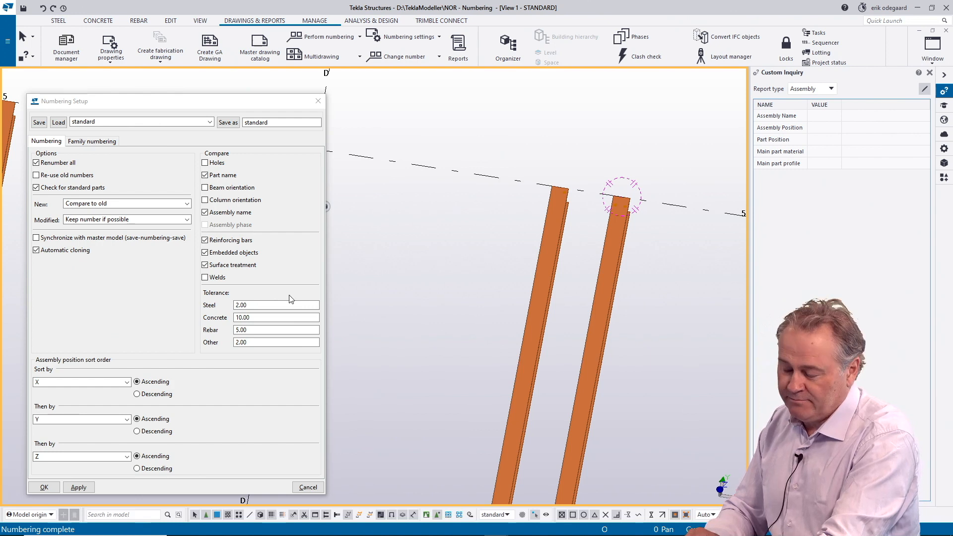
{"action": "scroll", "coordinate": [411, 295], "scroll_direction": "down", "scroll_amount": 2}
{"action": "scroll", "coordinate": [412, 296], "scroll_direction": "down", "scroll_amount": 2}
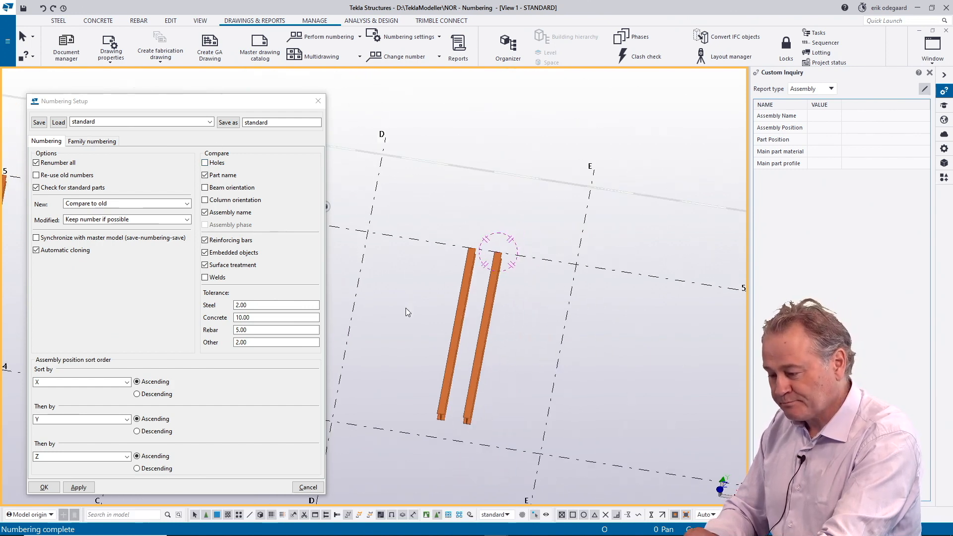
{"action": "mouse_move", "coordinate": [406, 307]}
{"action": "middle_mouse_down"}
{"action": "mouse_move", "coordinate": [541, 220]}
{"action": "mouse_move", "coordinate": [573, 163]}
{"action": "middle_mouse_up"}
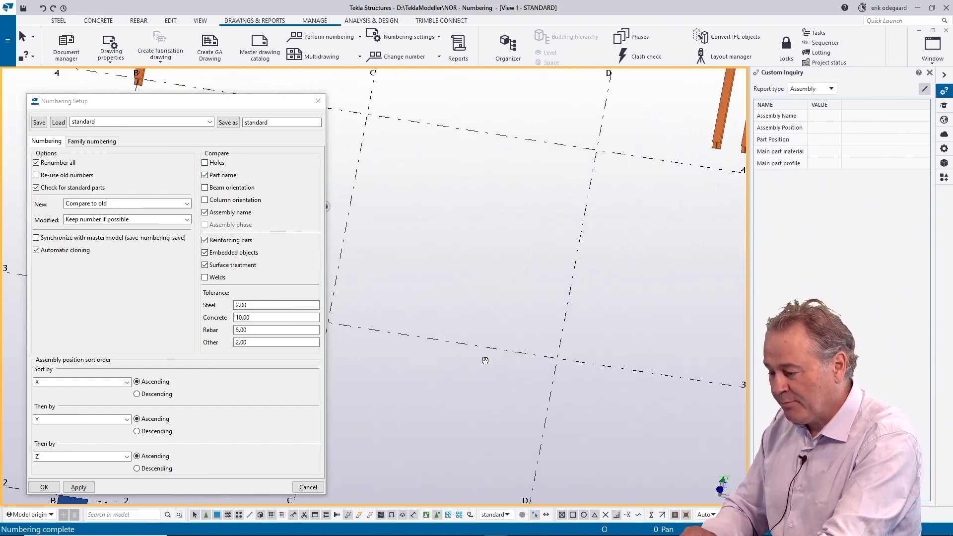
{"action": "middle_click_drag", "start_coordinate": [485, 360], "coordinate": [695, 208]}
{"action": "middle_click_drag", "start_coordinate": [394, 323], "coordinate": [654, 296]}
{"action": "scroll", "coordinate": [610, 320], "scroll_direction": "up", "scroll_amount": 2}
{"action": "middle_click_drag", "start_coordinate": [543, 313], "coordinate": [412, 275]}
{"action": "scroll", "coordinate": [412, 275], "scroll_direction": "up", "scroll_amount": 3}
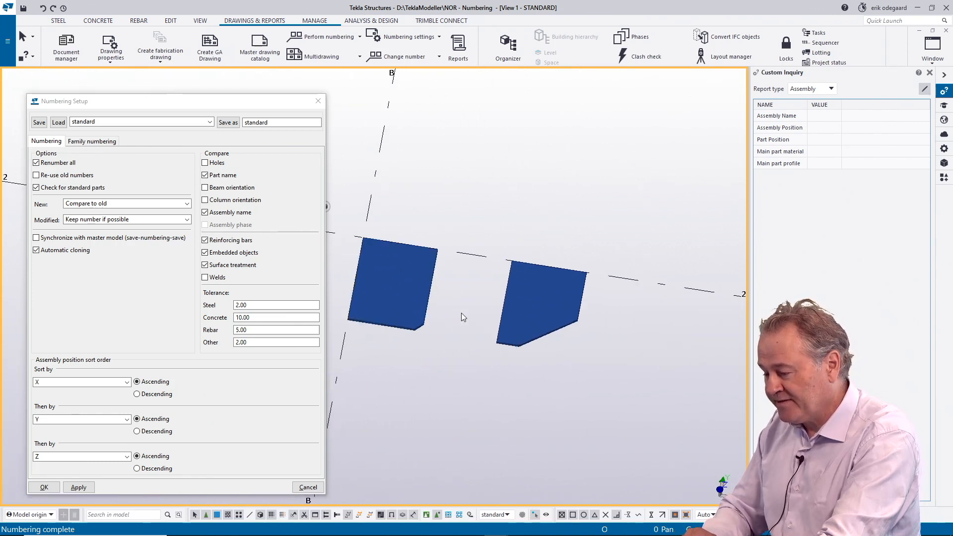
{"action": "key", "text": "v"}
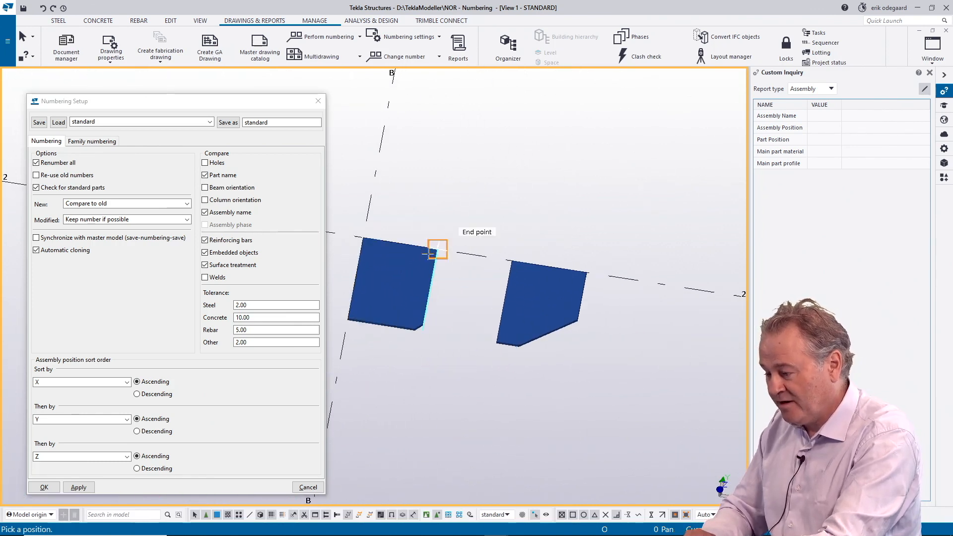
{"action": "left_click", "coordinate": [363, 237]}
{"action": "middle_click_drag", "start_coordinate": [406, 287], "coordinate": [425, 296], "text": "ctrl"}
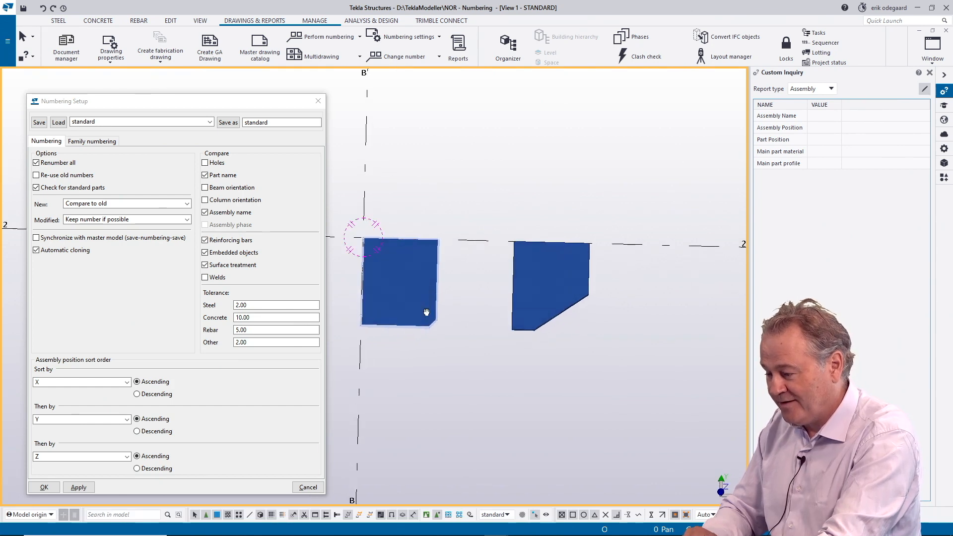
{"action": "scroll", "coordinate": [432, 287], "scroll_direction": "up", "scroll_amount": 3}
{"action": "scroll", "coordinate": [427, 286], "scroll_direction": "down", "scroll_amount": 2}
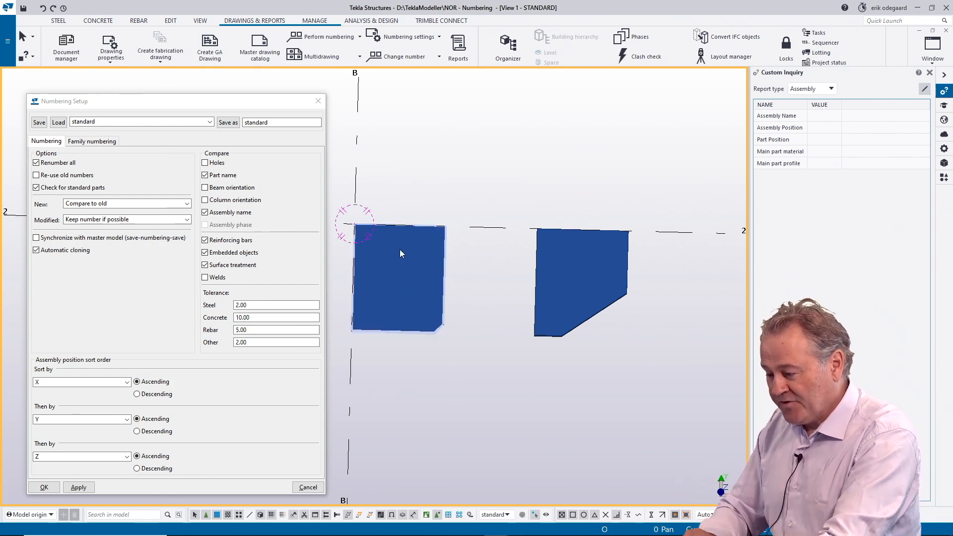
Step: Compare the assembly and part positions of the small-chamfer plate and the large-chamfer plate
{"action": "left_click", "coordinate": [424, 278]}
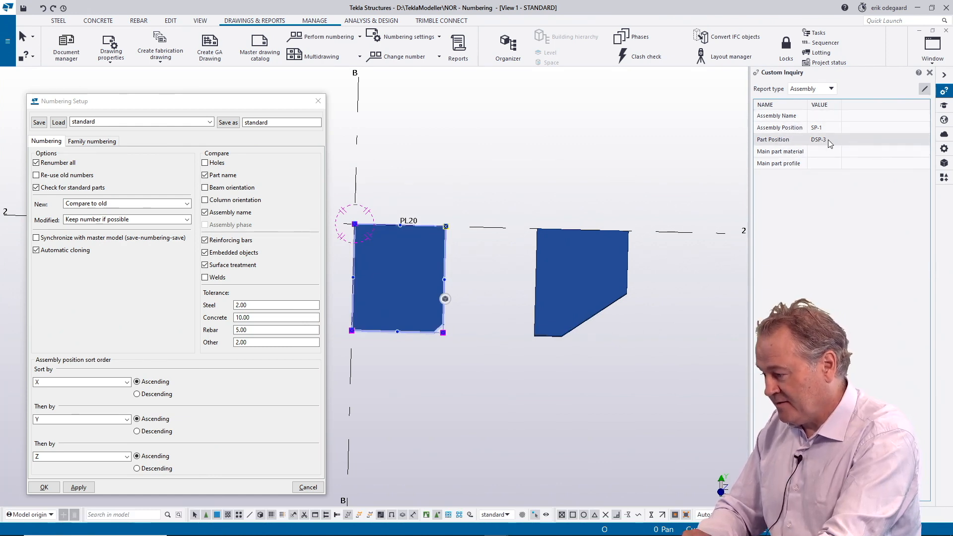
{"action": "left_click", "coordinate": [608, 270]}
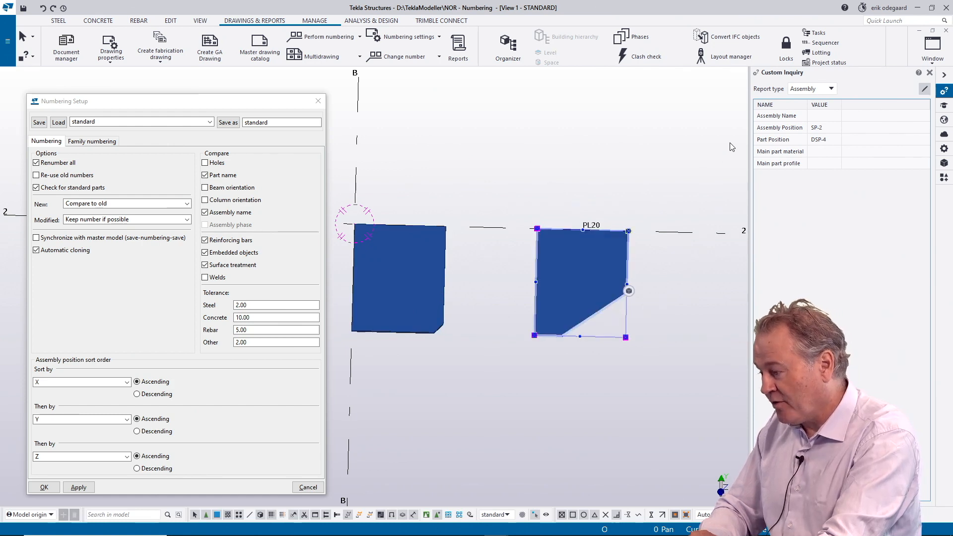
{"action": "left_click", "coordinate": [541, 187]}
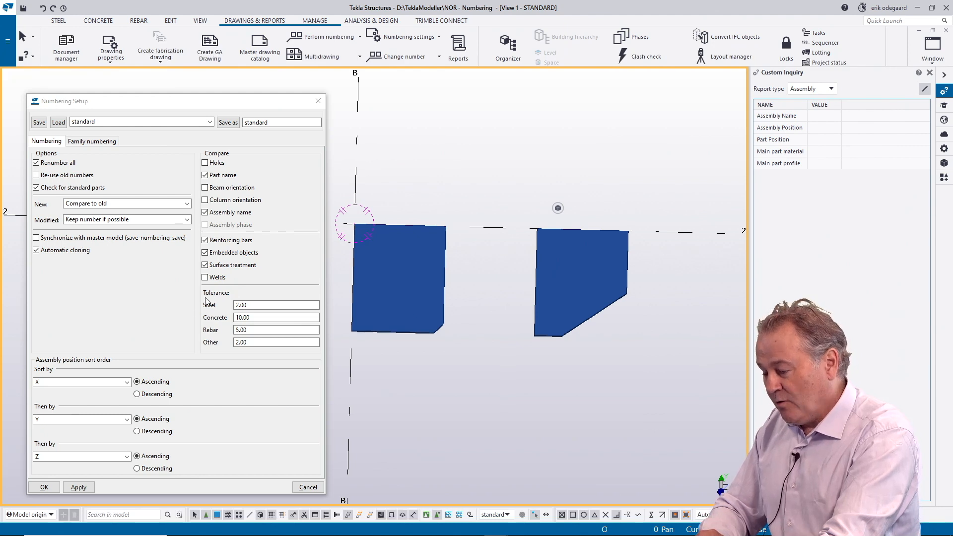
Step: Set the steel comparison tolerance to 500, apply it, and number the modified objects
{"action": "double_click", "coordinate": [231, 304]}
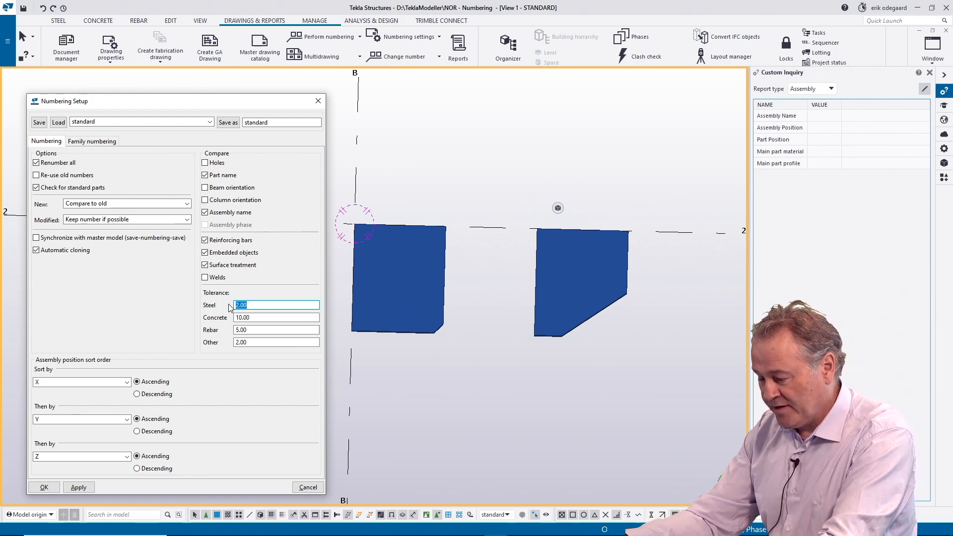
{"action": "type", "text": "00"}
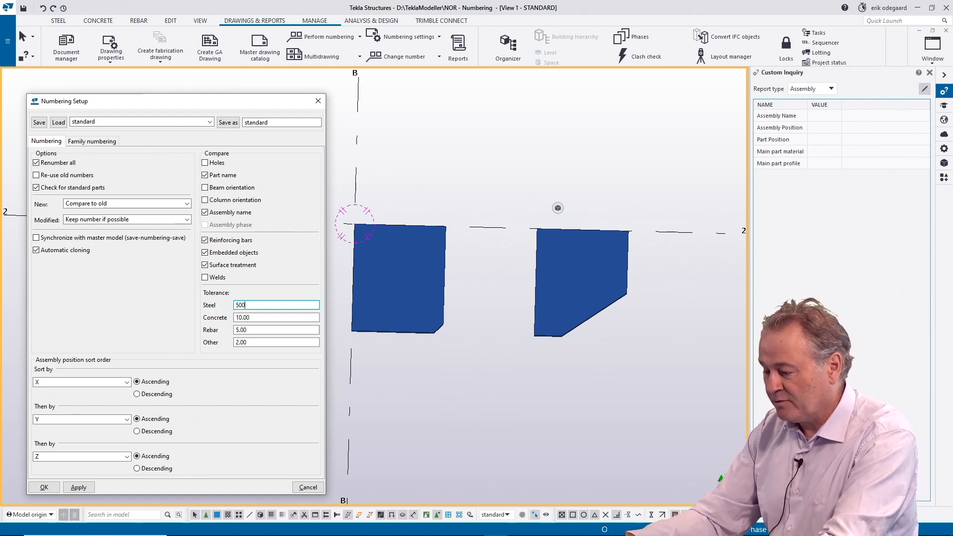
{"action": "left_click", "coordinate": [79, 488]}
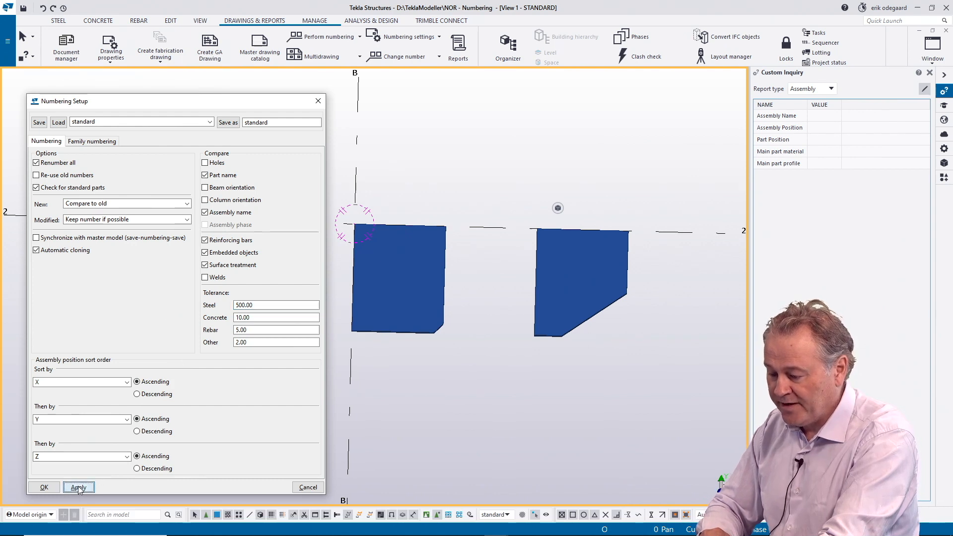
{"action": "left_click", "coordinate": [316, 38]}
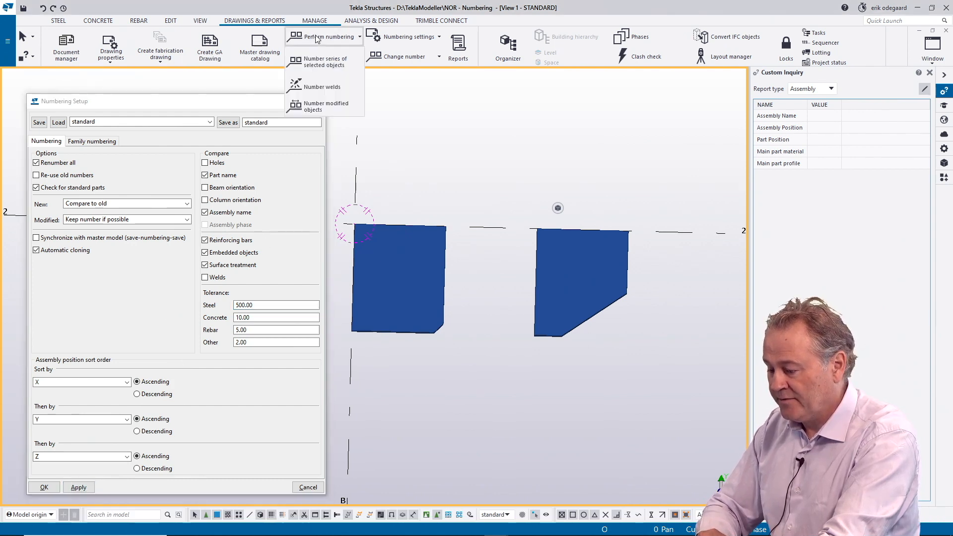
{"action": "left_click", "coordinate": [312, 107]}
{"action": "left_click", "coordinate": [453, 279]}
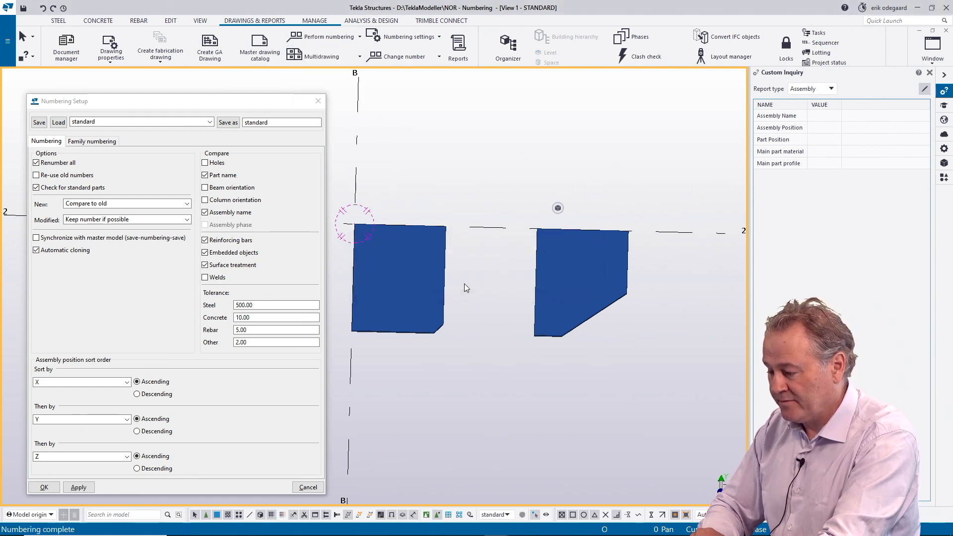
Step: Check the assembly and part positions of both plates as numbered with the 500 steel tolerance
{"action": "left_click", "coordinate": [433, 282]}
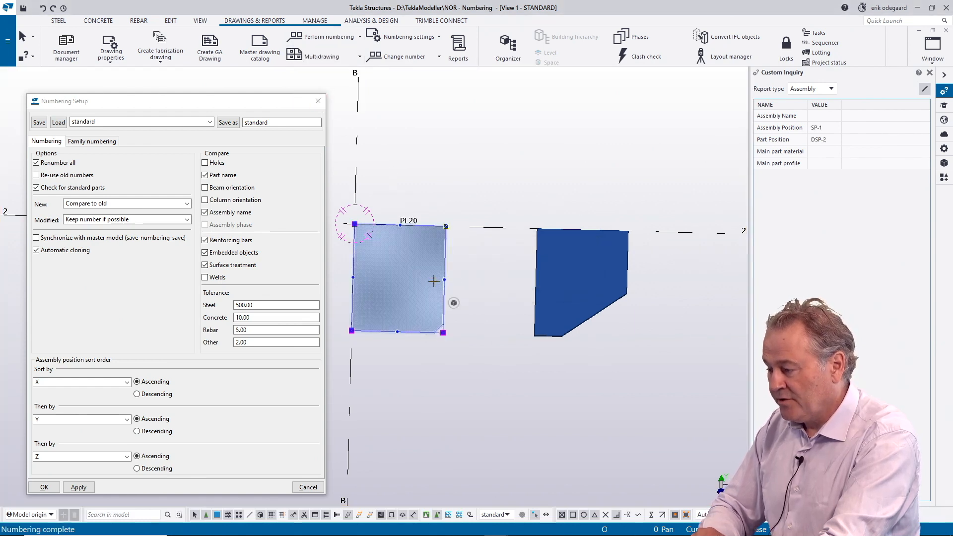
{"action": "left_click", "coordinate": [548, 267]}
{"action": "left_click", "coordinate": [423, 271]}
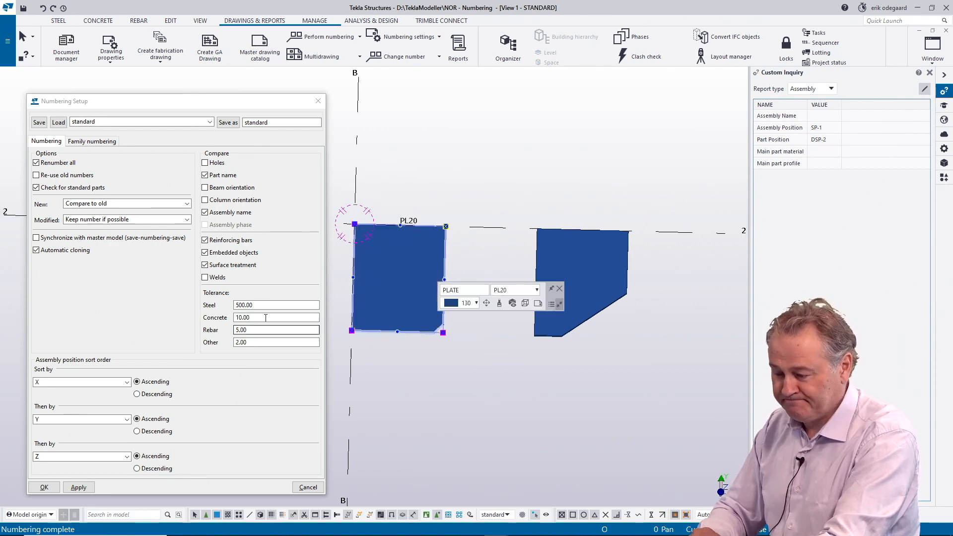
Step: Set the steel comparison tolerance to 2.00 in the numbering setup
{"action": "left_click_drag", "start_coordinate": [268, 305], "coordinate": [230, 308]}
{"action": "type", "text": "2"}
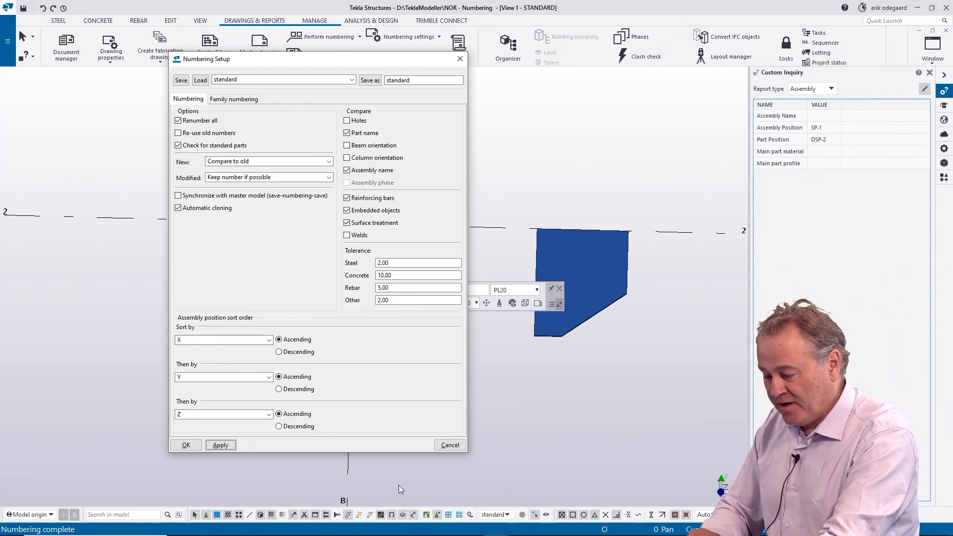
Step: Switch to the NOR-SortingMod model in the other Tekla Structures window and inspect its row of columns and beams
{"action": "mouse_move", "coordinate": [556, 530]}
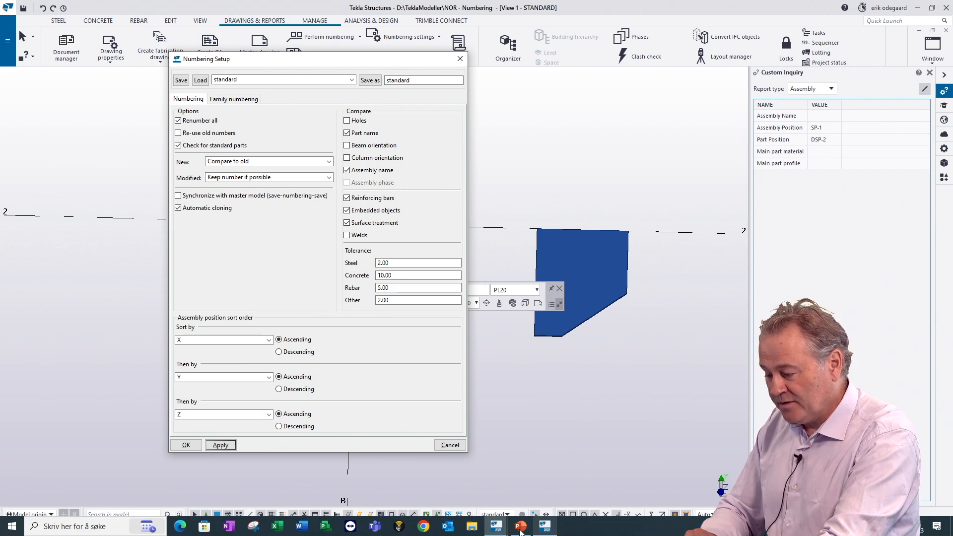
{"action": "left_click", "coordinate": [496, 526]}
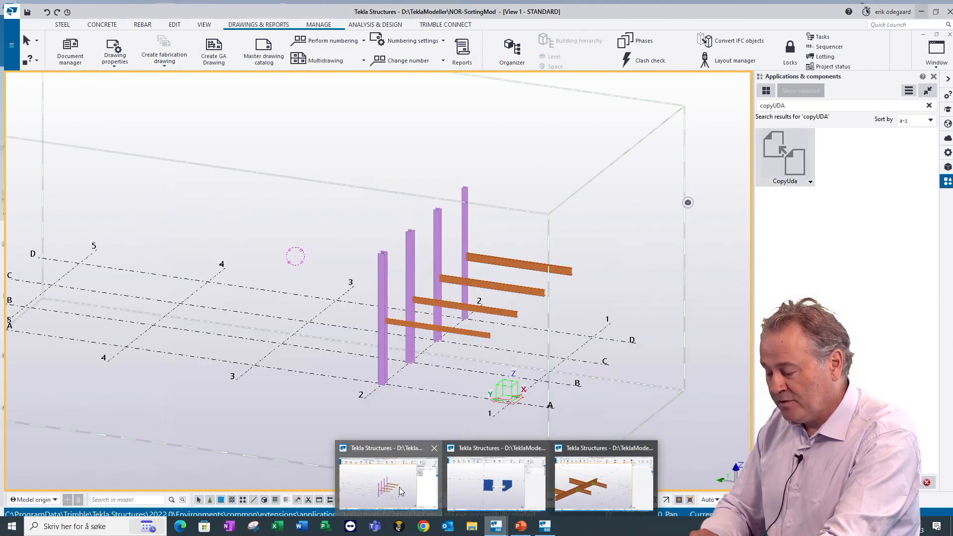
{"action": "left_click", "coordinate": [398, 489]}
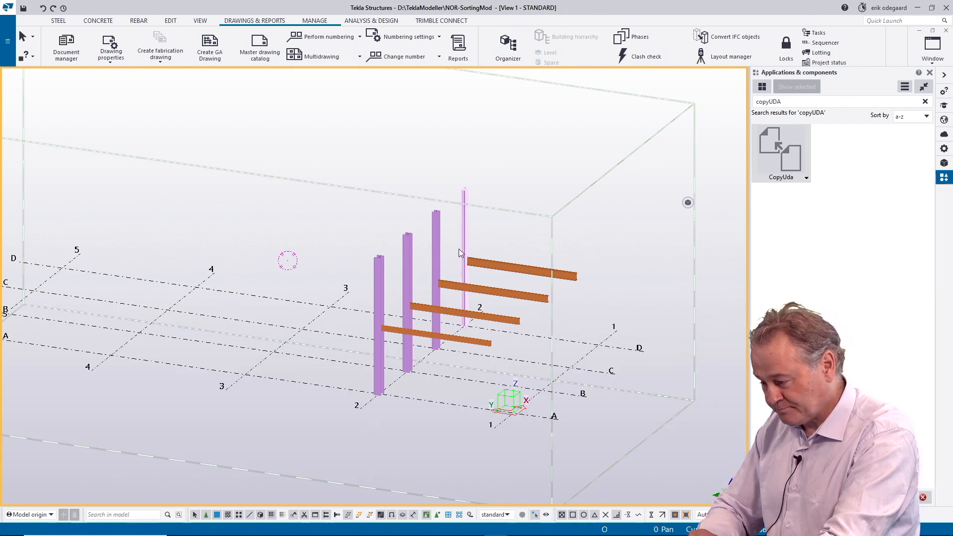
{"action": "scroll", "coordinate": [459, 249], "scroll_direction": "down", "scroll_amount": 1}
{"action": "middle_click_drag", "start_coordinate": [458, 249], "coordinate": [245, 255]}
{"action": "scroll", "coordinate": [306, 281], "scroll_direction": "up", "scroll_amount": 1}
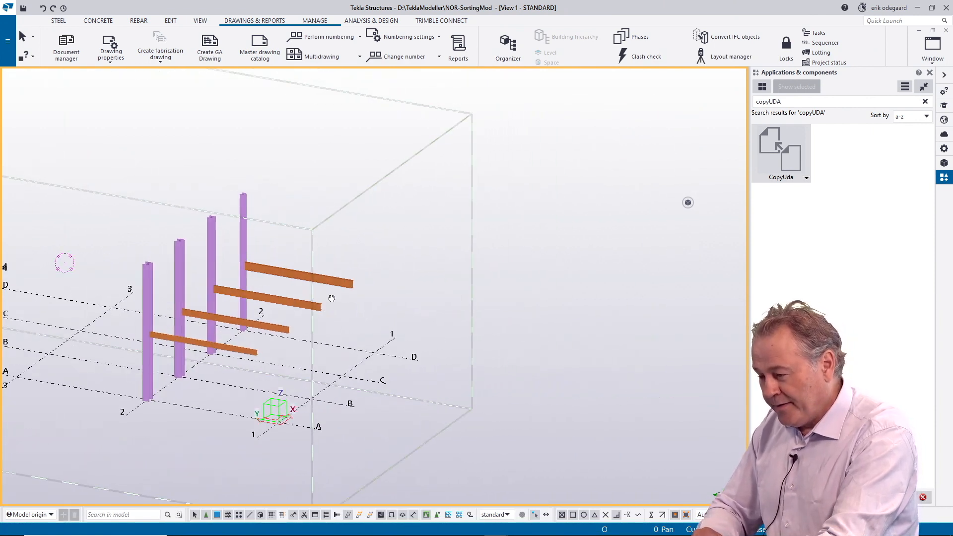
Step: Open the numbering setup and review the assembly position sort order against the model's X, Y and Z axes
{"action": "left_click", "coordinate": [333, 39]}
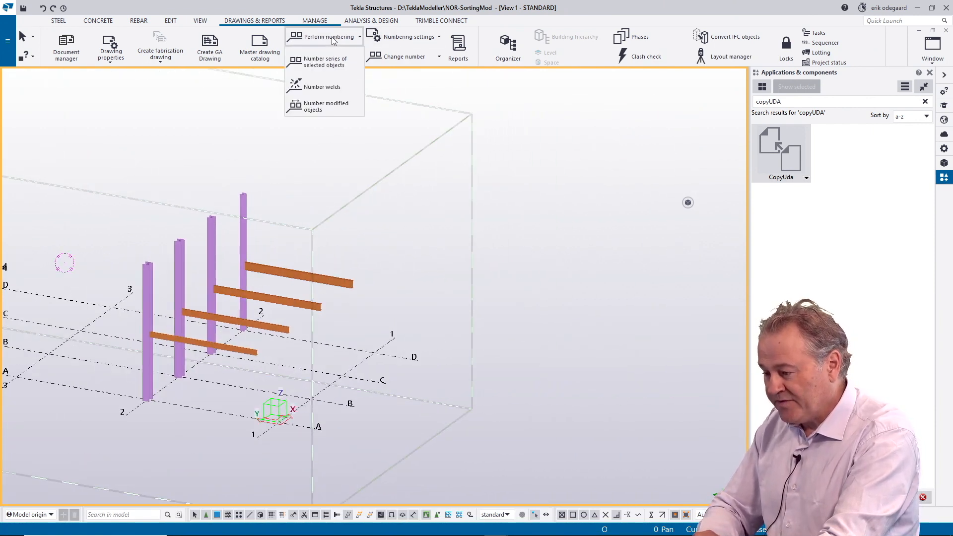
{"action": "left_click", "coordinate": [390, 39]}
{"action": "left_click", "coordinate": [397, 83]}
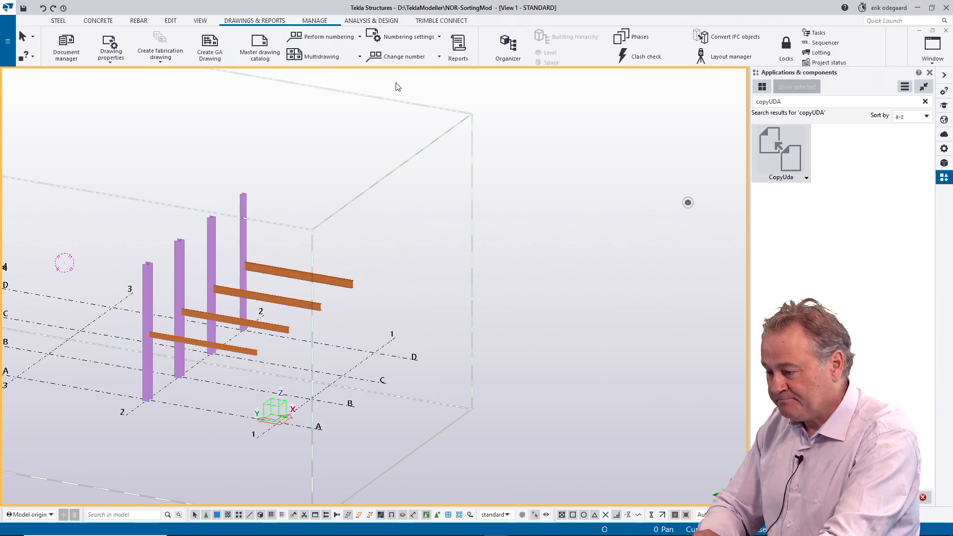
{"action": "left_click", "coordinate": [389, 37]}
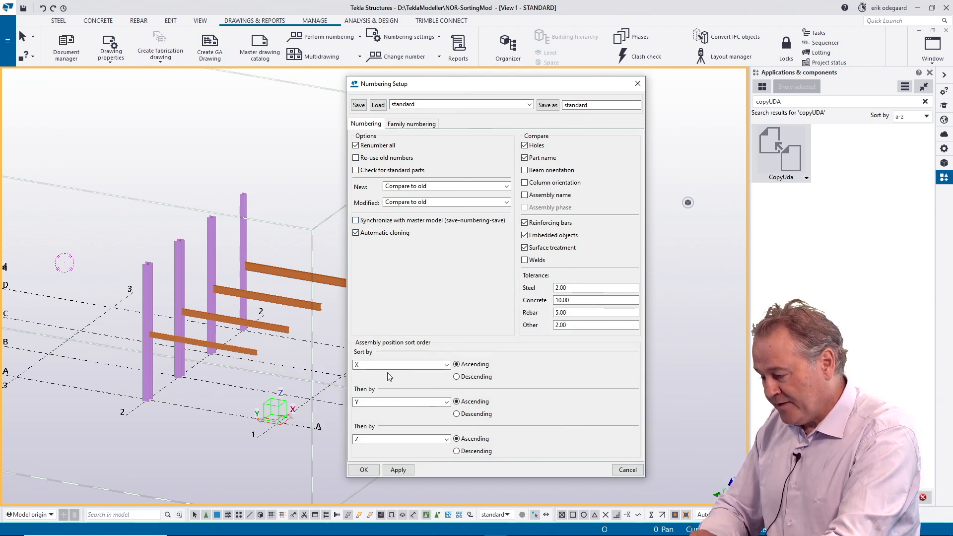
{"action": "scroll", "coordinate": [203, 405], "scroll_direction": "down", "scroll_amount": 4}
{"action": "middle_click_drag", "start_coordinate": [257, 408], "coordinate": [214, 401]}
{"action": "scroll", "coordinate": [214, 401], "scroll_direction": "up", "scroll_amount": 3}
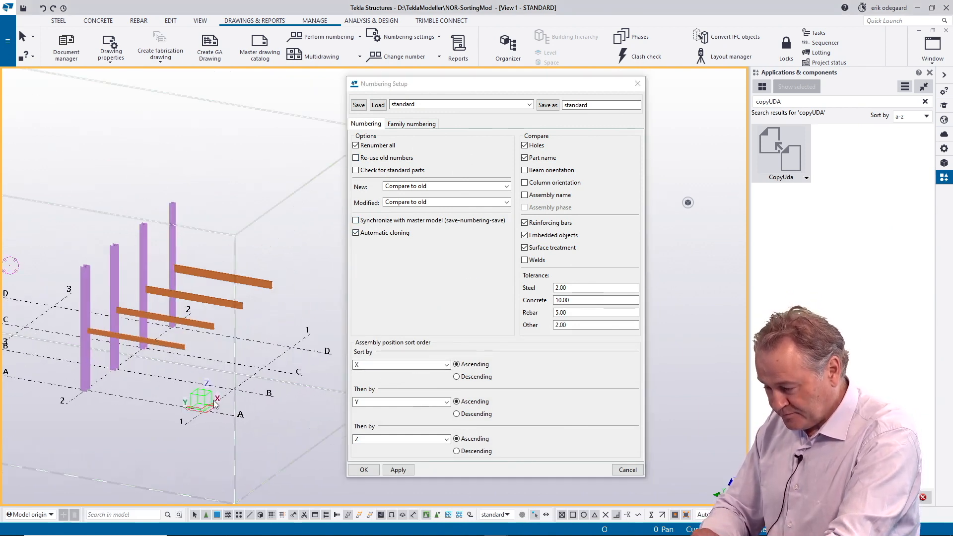
Step: Check the assembly positions of the four beams as numbered with ascending X, Y and Z sort order
{"action": "scroll", "coordinate": [214, 403], "scroll_direction": "up", "scroll_amount": 2}
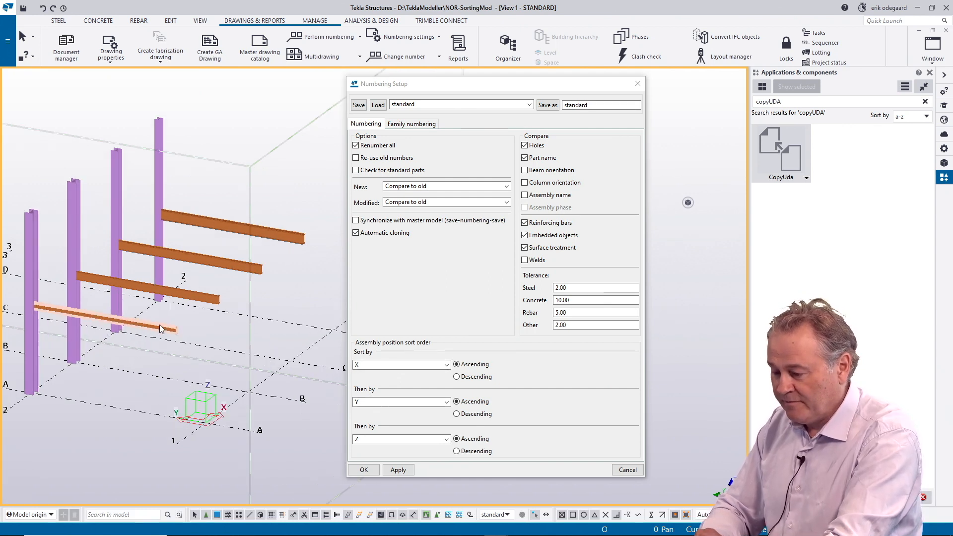
{"action": "left_click", "coordinate": [106, 319]}
{"action": "scroll", "coordinate": [118, 341], "scroll_direction": "up", "scroll_amount": 3}
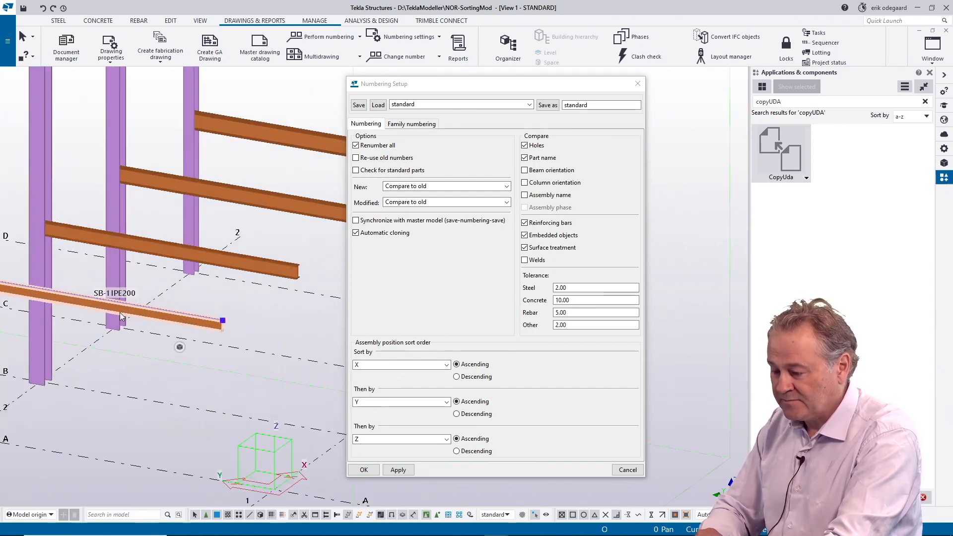
{"action": "scroll", "coordinate": [102, 301], "scroll_direction": "up", "scroll_amount": 2}
{"action": "middle_click_drag", "start_coordinate": [192, 310], "coordinate": [117, 308]}
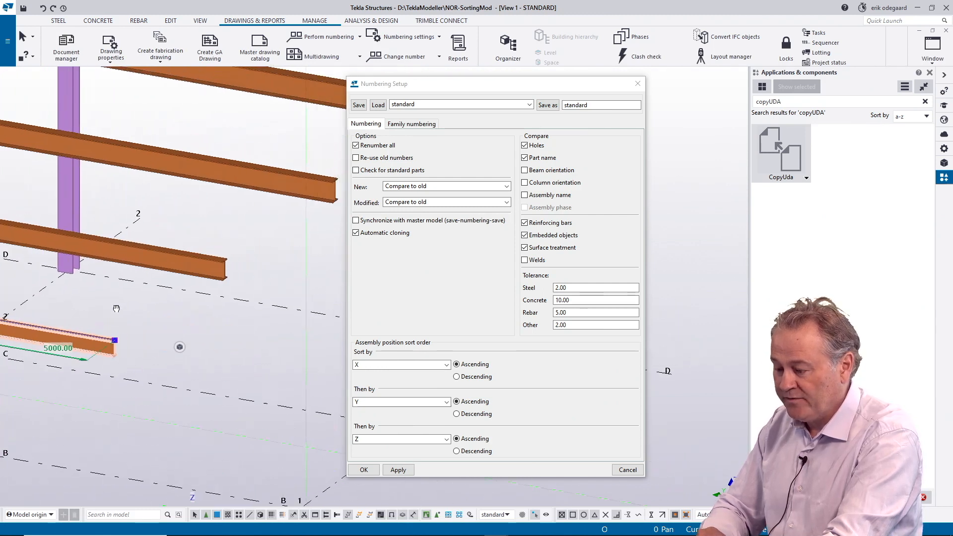
{"action": "scroll", "coordinate": [121, 307], "scroll_direction": "down", "scroll_amount": 1}
{"action": "left_click", "coordinate": [192, 273]}
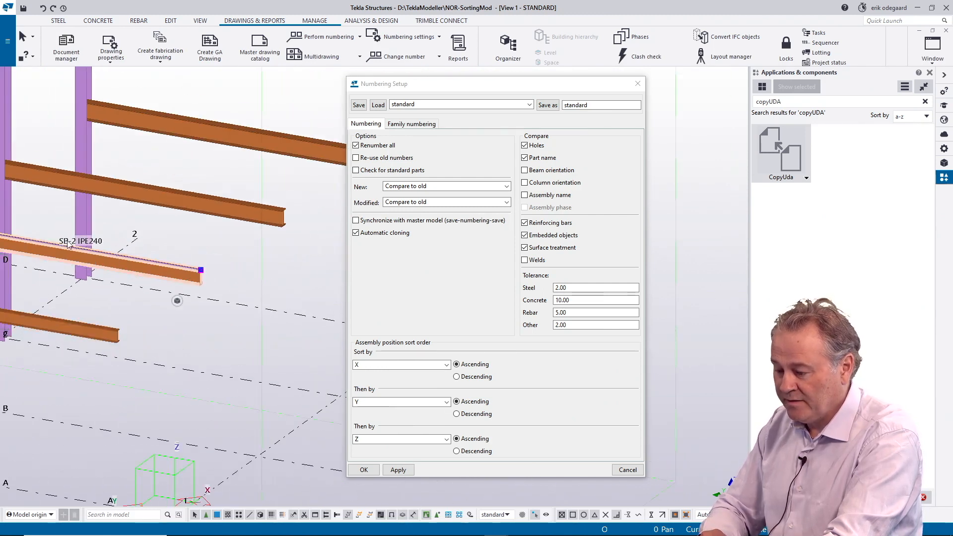
{"action": "left_click", "coordinate": [222, 207]}
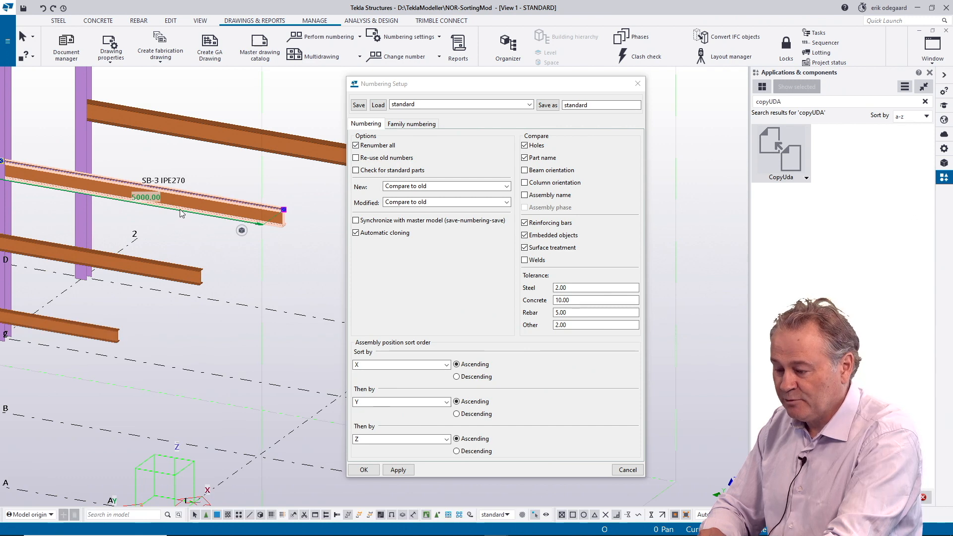
{"action": "left_click", "coordinate": [265, 141]}
{"action": "scroll", "coordinate": [201, 205], "scroll_direction": "down", "scroll_amount": 2}
Step: Check the assembly positions of the four columns along grid line 2 under the ascending sort order
{"action": "middle_click_drag", "start_coordinate": [179, 212], "coordinate": [292, 248]}
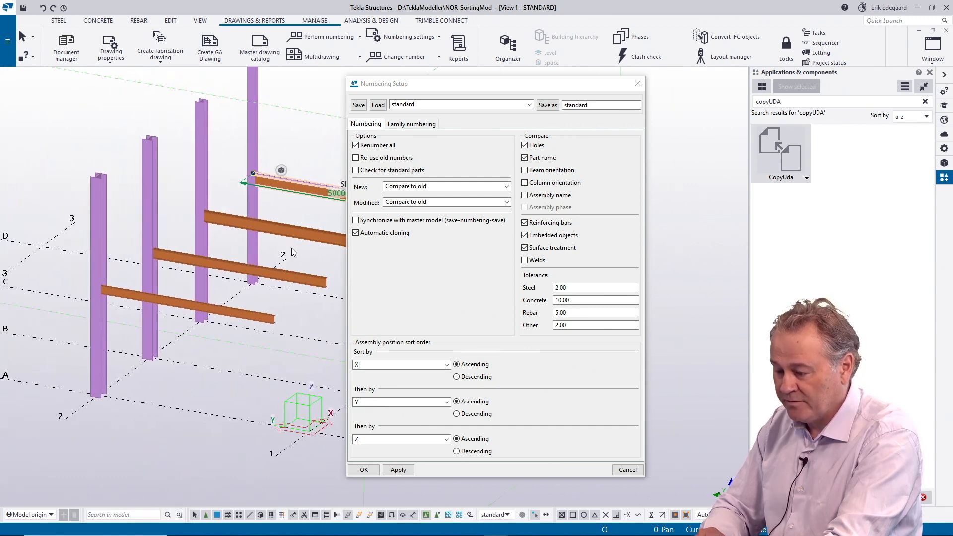
{"action": "scroll", "coordinate": [291, 248], "scroll_direction": "up", "scroll_amount": 1}
{"action": "left_click", "coordinate": [75, 213]}
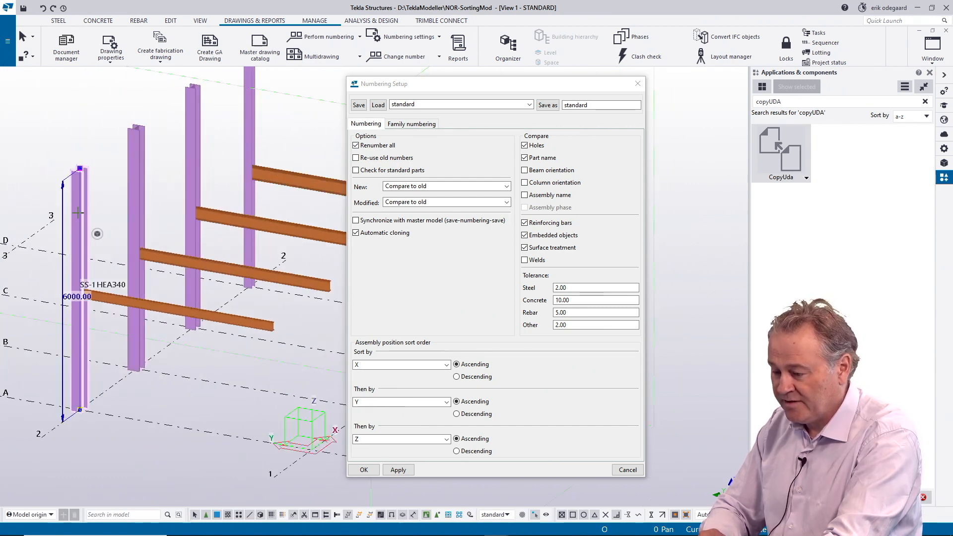
{"action": "left_click", "coordinate": [140, 190]}
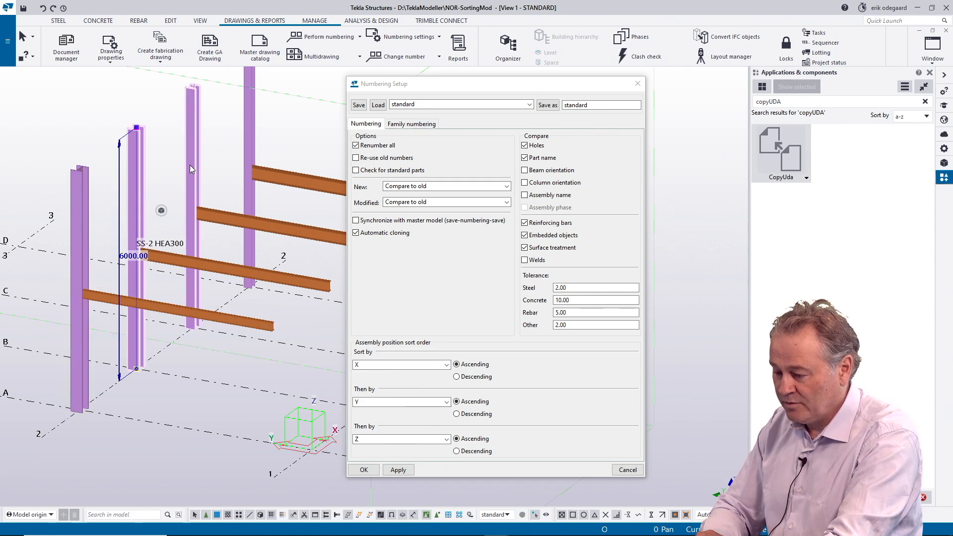
{"action": "left_click", "coordinate": [190, 165]}
{"action": "left_click", "coordinate": [244, 131]}
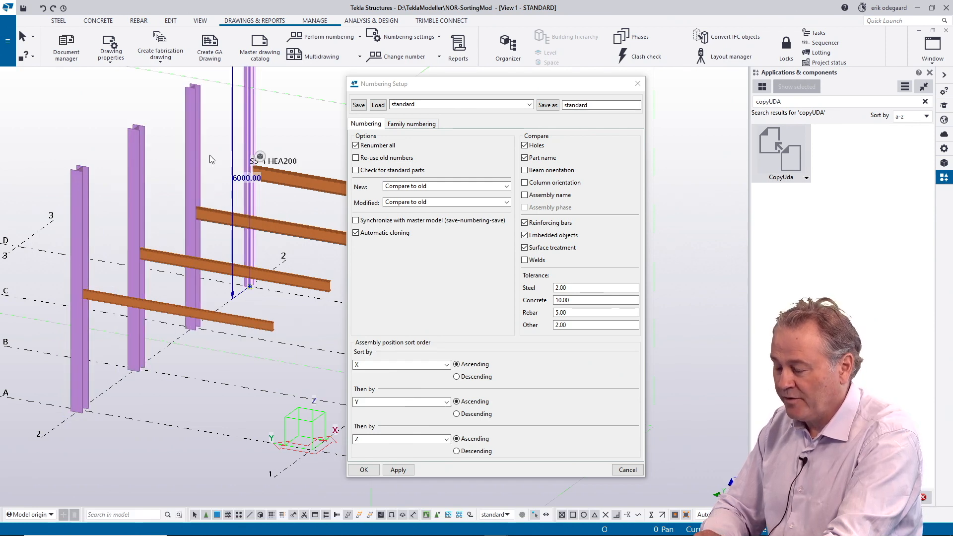
Step: Apply descending order to the X, Y and Z assembly position sorting and number the modified objects, accepting the renumbering of all parts
{"action": "left_click", "coordinate": [457, 377]}
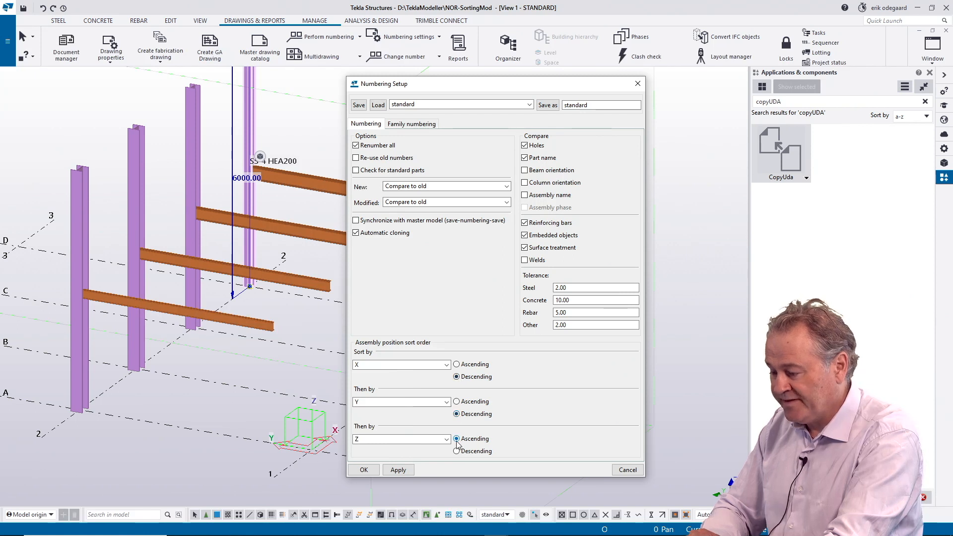
{"action": "left_click", "coordinate": [398, 471]}
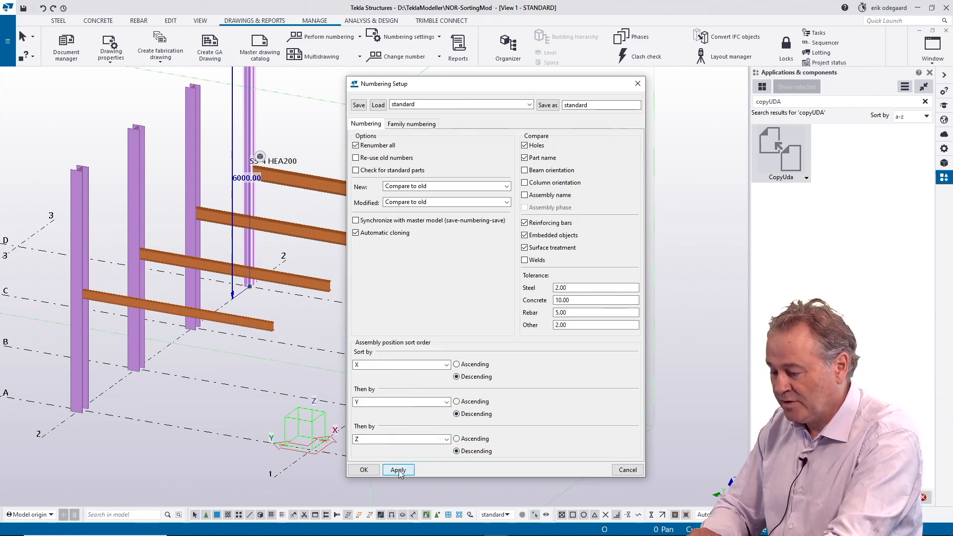
{"action": "left_click", "coordinate": [335, 38]}
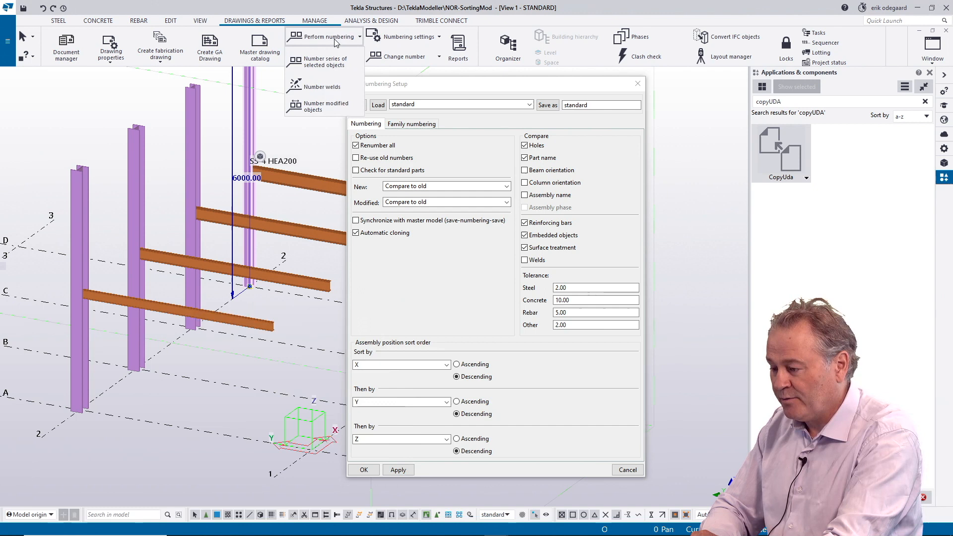
{"action": "left_click", "coordinate": [322, 111]}
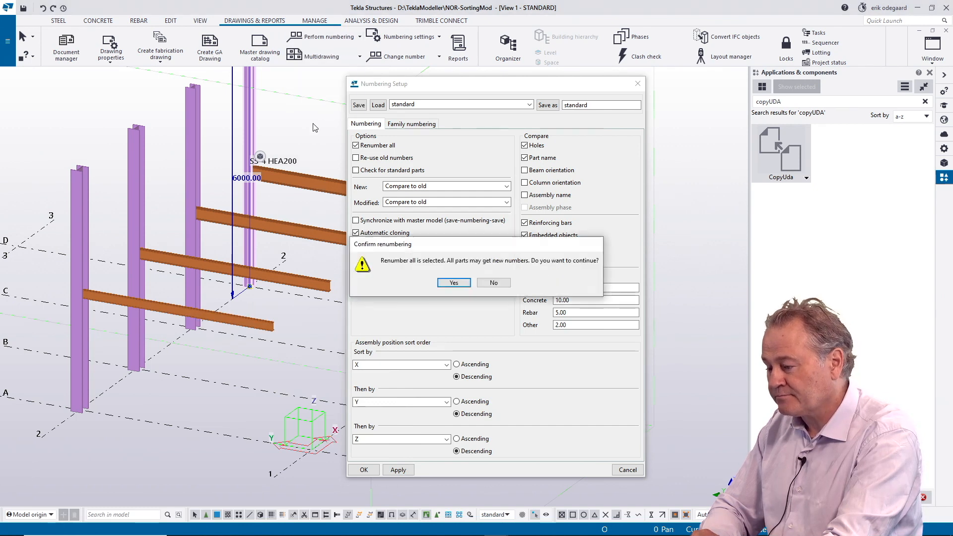
{"action": "left_click", "coordinate": [451, 282]}
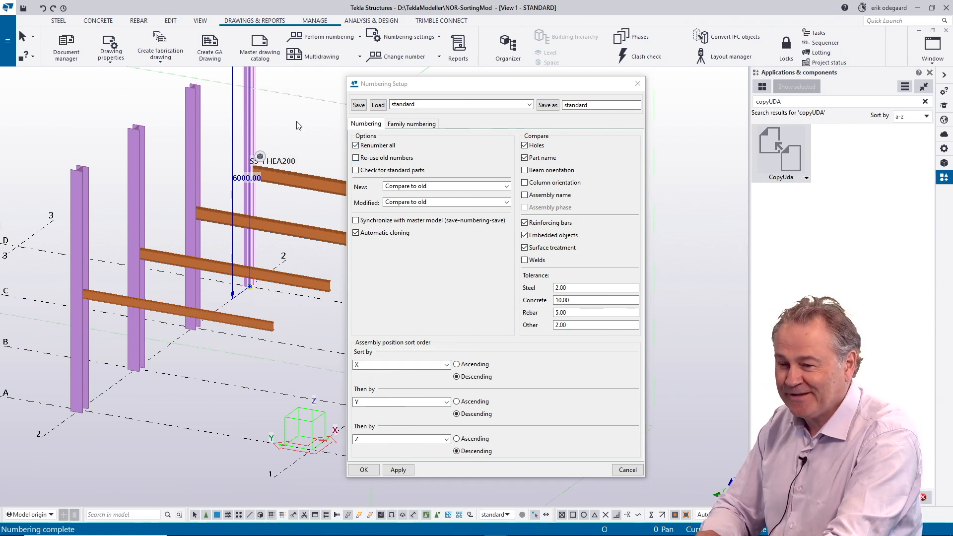
Step: Check the assembly positions of the beams and columns after numbering with descending sort order, then clear the selection
{"action": "left_click", "coordinate": [231, 314]}
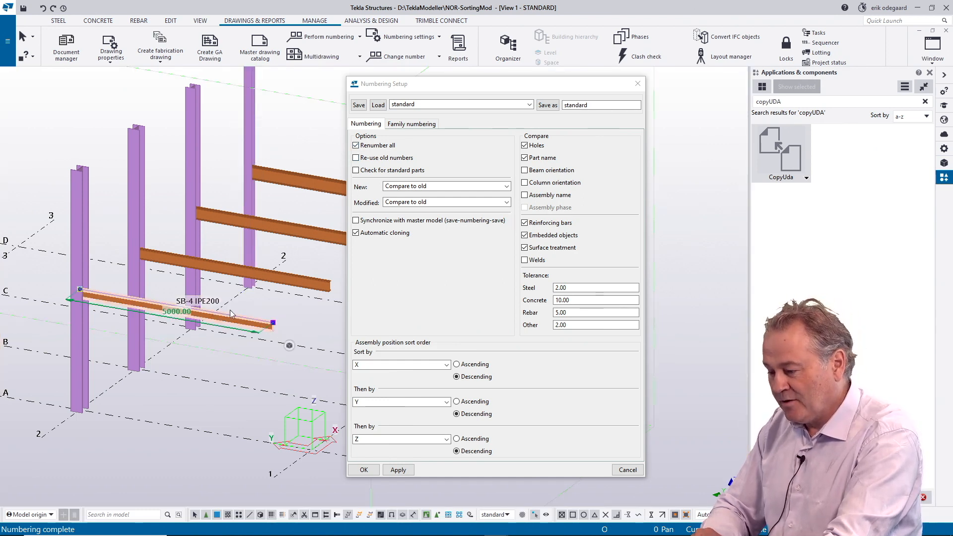
{"action": "left_click", "coordinate": [300, 286]}
{"action": "left_click", "coordinate": [312, 182]}
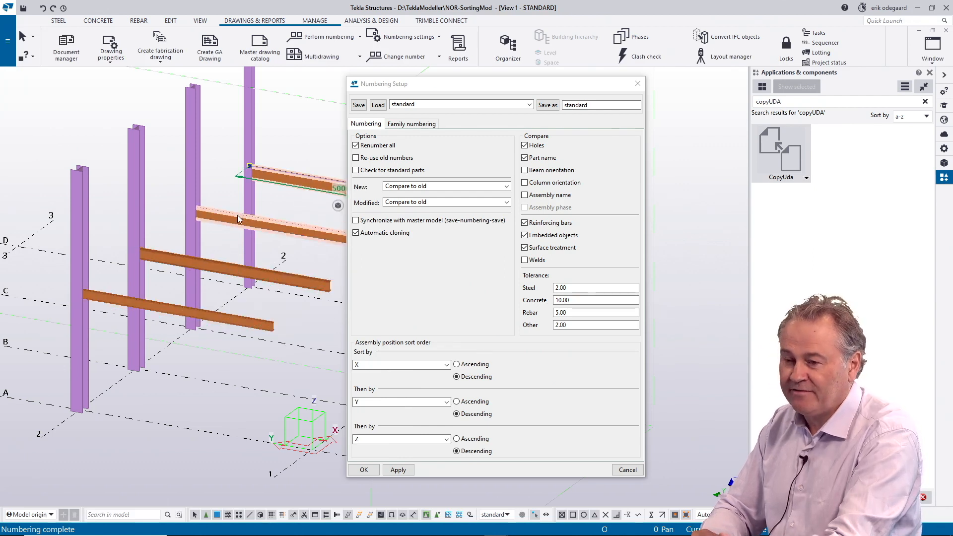
{"action": "left_click", "coordinate": [252, 136]}
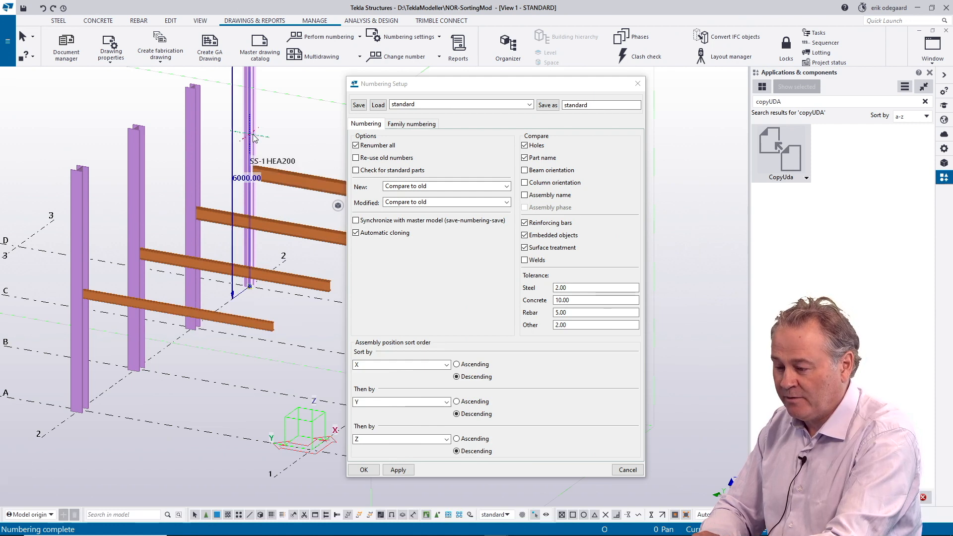
{"action": "left_click", "coordinate": [136, 199]}
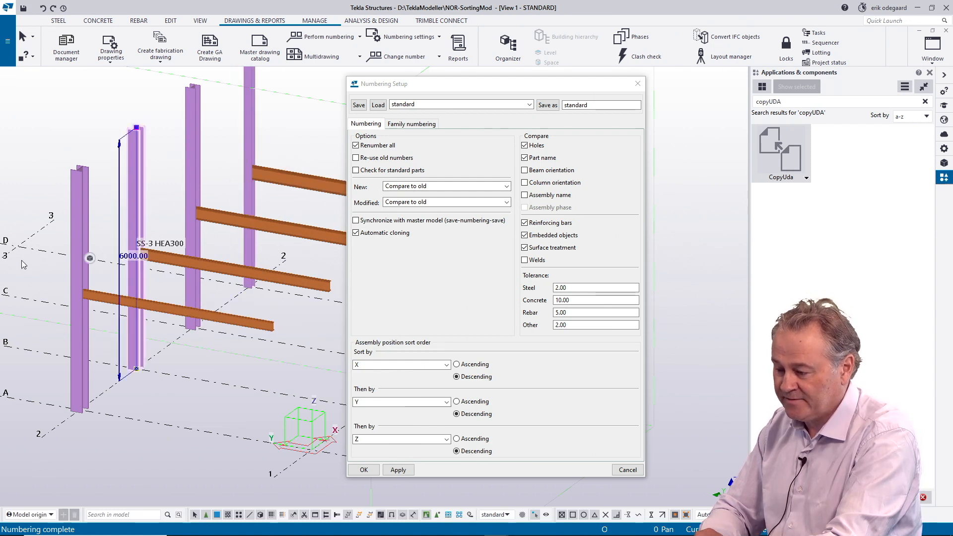
{"action": "left_click", "coordinate": [246, 360]}
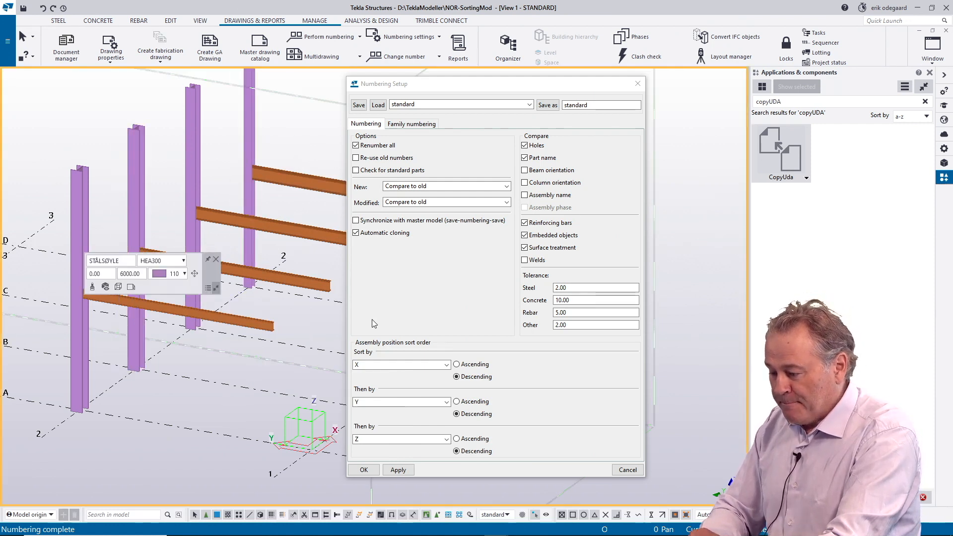
Step: Set all three assembly position sort criteria to Main part user-defined attribute in ascending order
{"action": "left_click", "coordinate": [457, 365]}
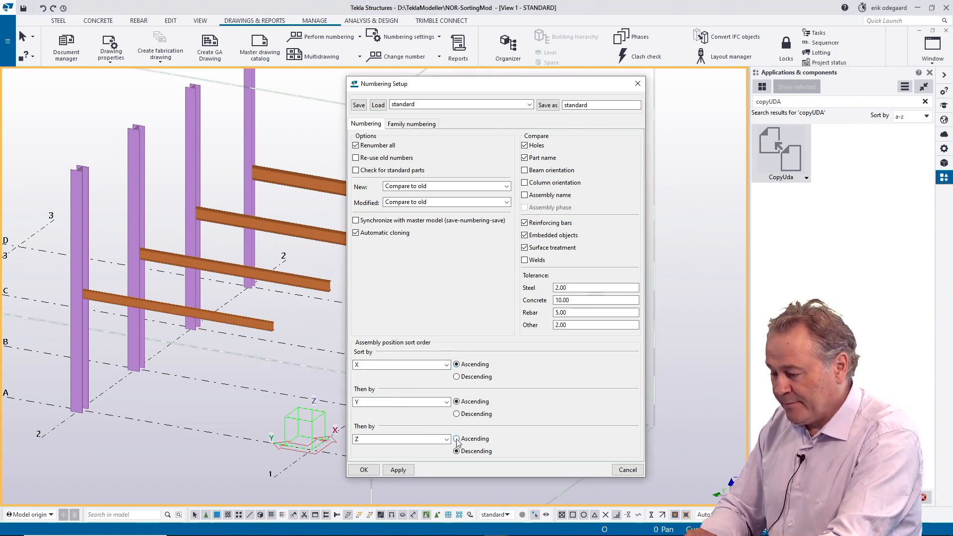
{"action": "left_click", "coordinate": [446, 366]}
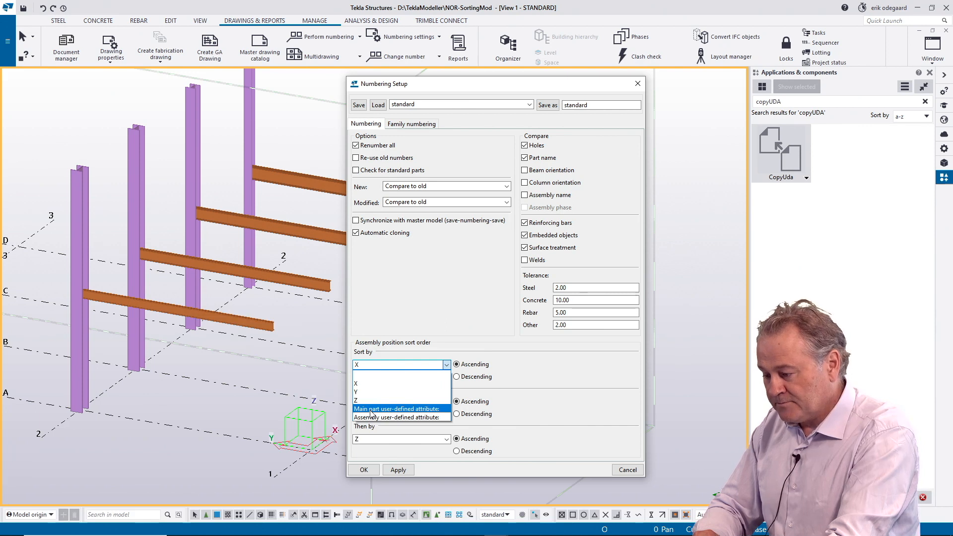
{"action": "left_click", "coordinate": [371, 410]}
{"action": "left_click", "coordinate": [422, 402]}
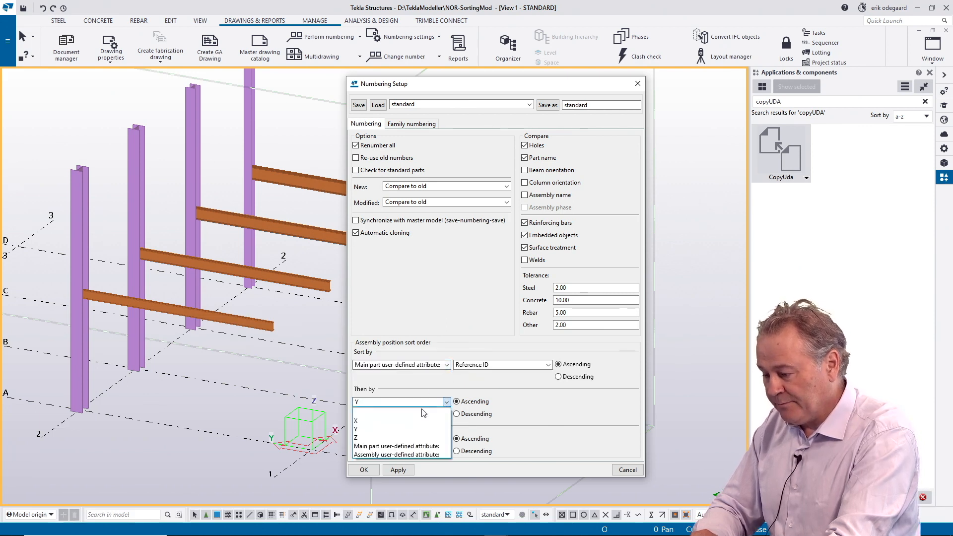
{"action": "left_click", "coordinate": [380, 446]}
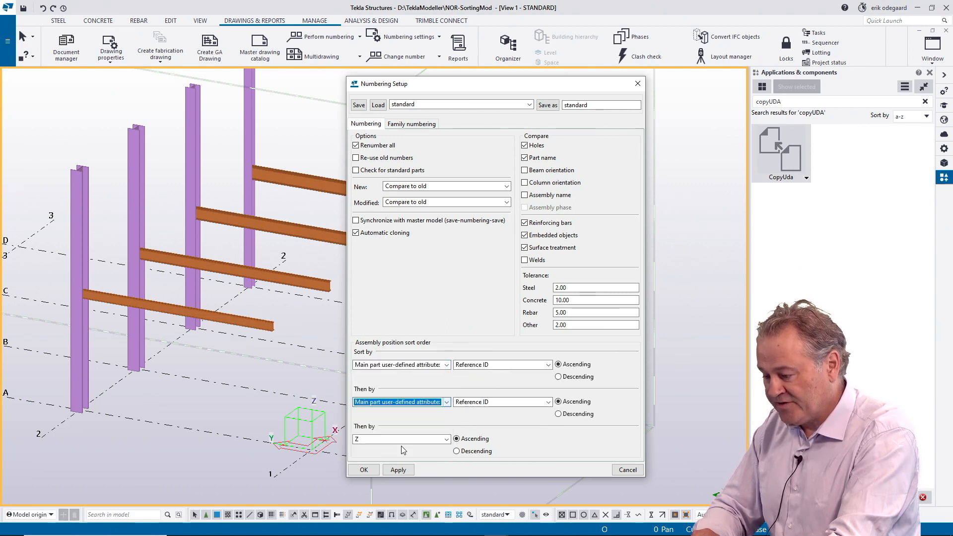
{"action": "left_click", "coordinate": [397, 438]}
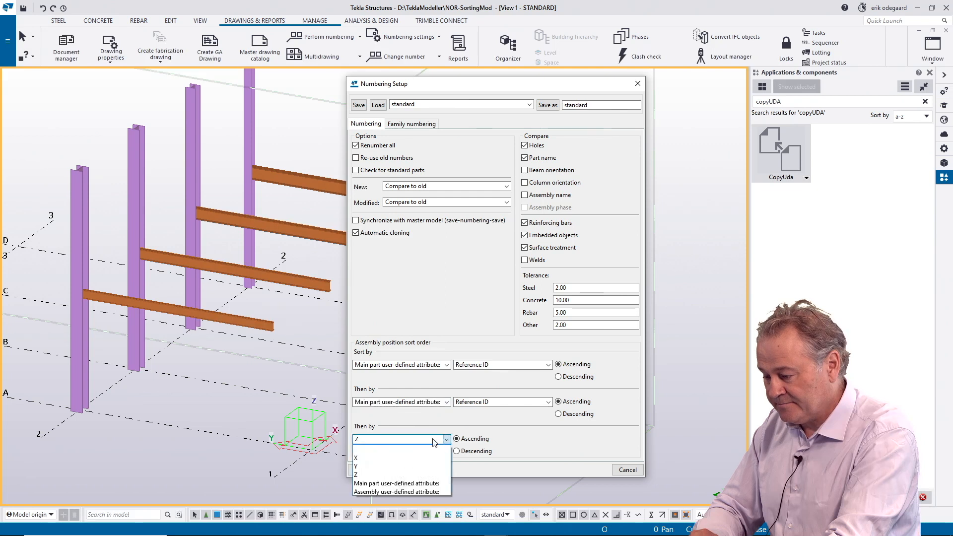
{"action": "left_click", "coordinate": [382, 484]}
Step: Look through the user-defined attributes offered for the first sort criterion and move the numbering setup clear of the beams
{"action": "left_click", "coordinate": [546, 366]}
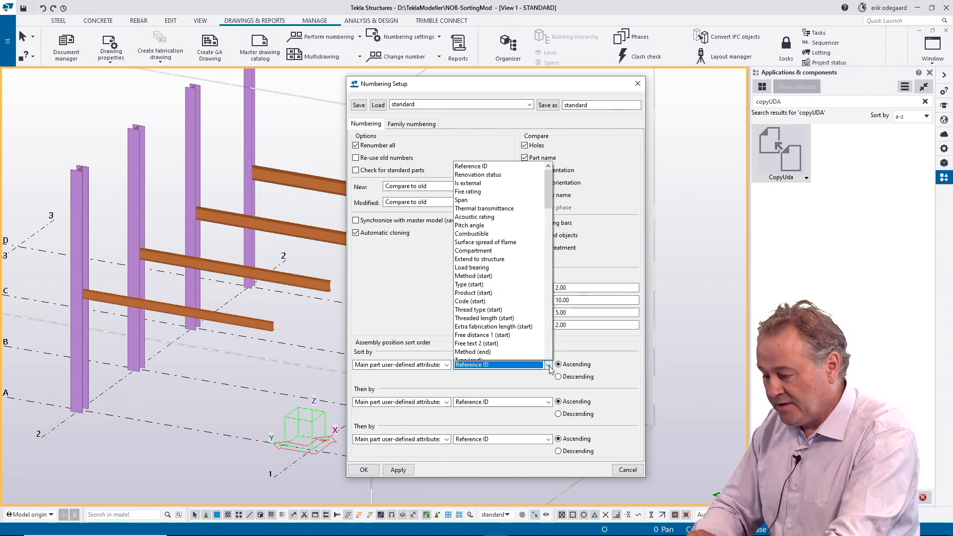
{"action": "left_click_drag", "start_coordinate": [549, 123], "coordinate": [530, 333]}
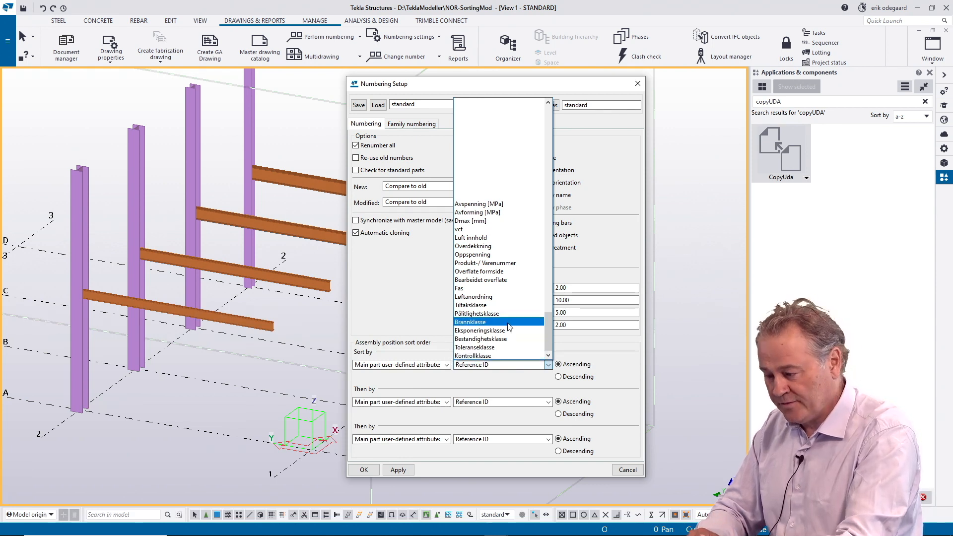
{"action": "left_click_drag", "start_coordinate": [548, 332], "coordinate": [576, 119]}
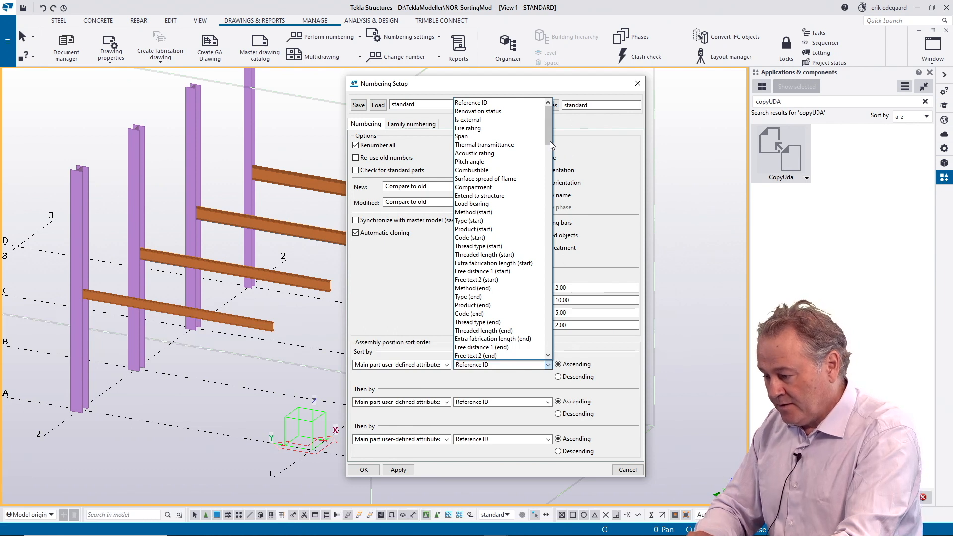
{"action": "left_click_drag", "start_coordinate": [548, 129], "coordinate": [675, 184]}
{"action": "left_click", "coordinate": [581, 85]}
{"action": "left_click_drag", "start_coordinate": [576, 89], "coordinate": [635, 103]}
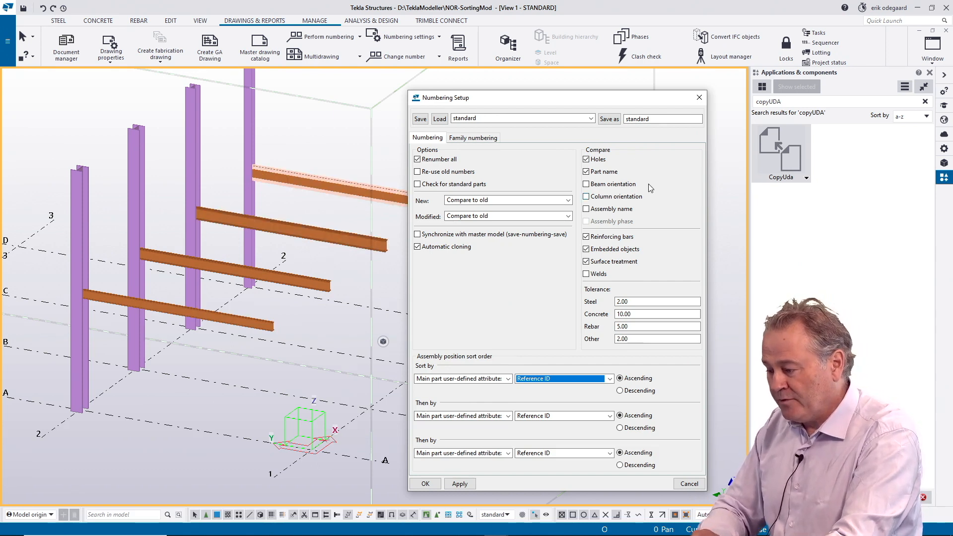
Step: Open the CopyUda tool and set its source report property to PROFILE
{"action": "left_click", "coordinate": [782, 153]}
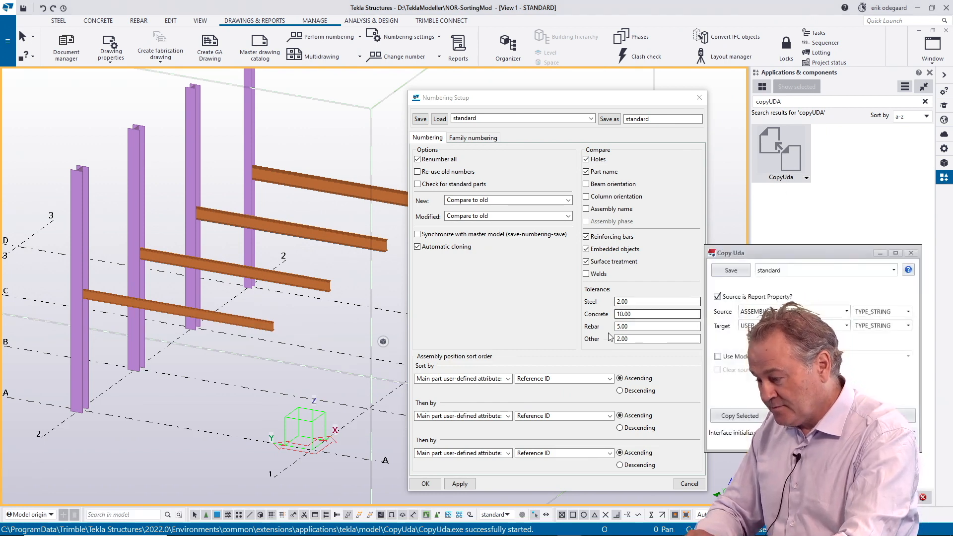
{"action": "left_click_drag", "start_coordinate": [800, 251], "coordinate": [641, 198]}
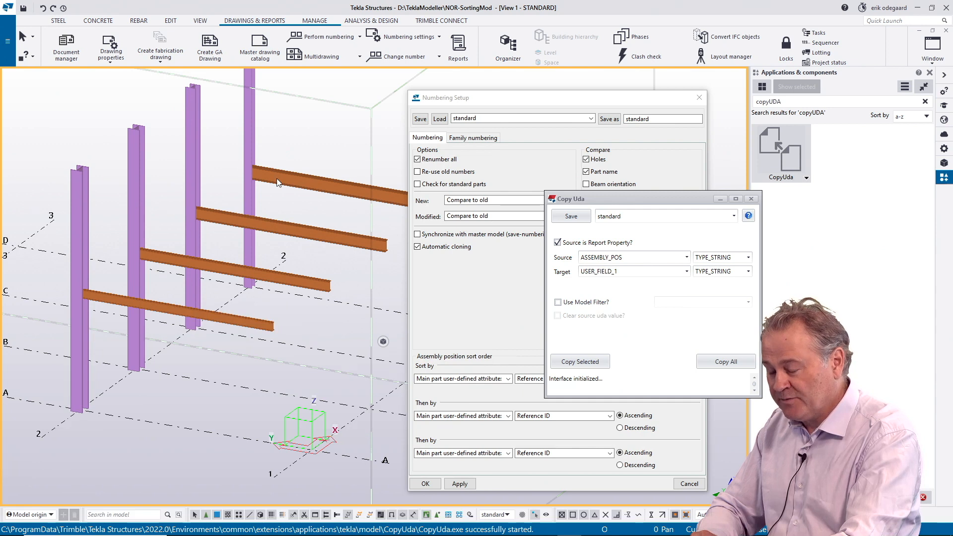
{"action": "left_click_drag", "start_coordinate": [637, 258], "coordinate": [562, 261]}
{"action": "type", "text": "P"}
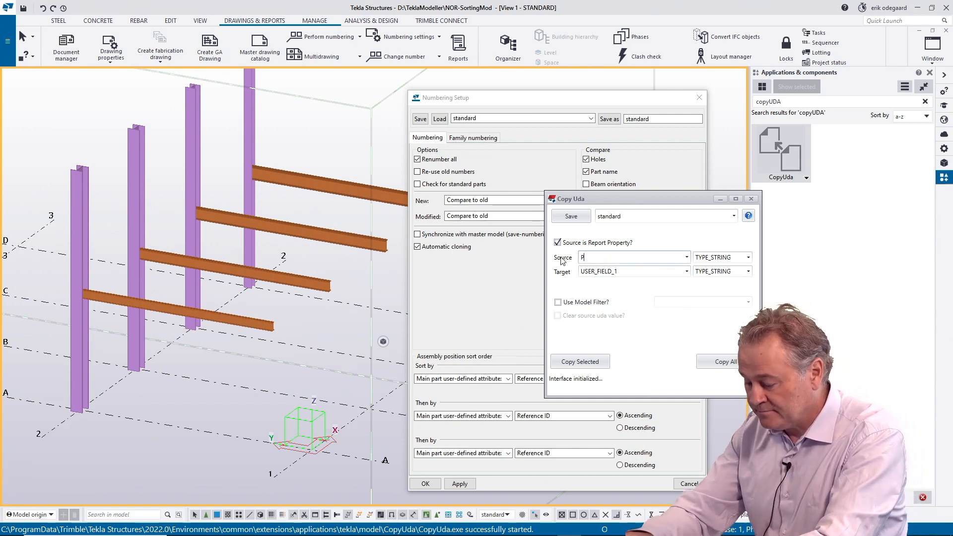
{"action": "type", "text": "ROFILE"}
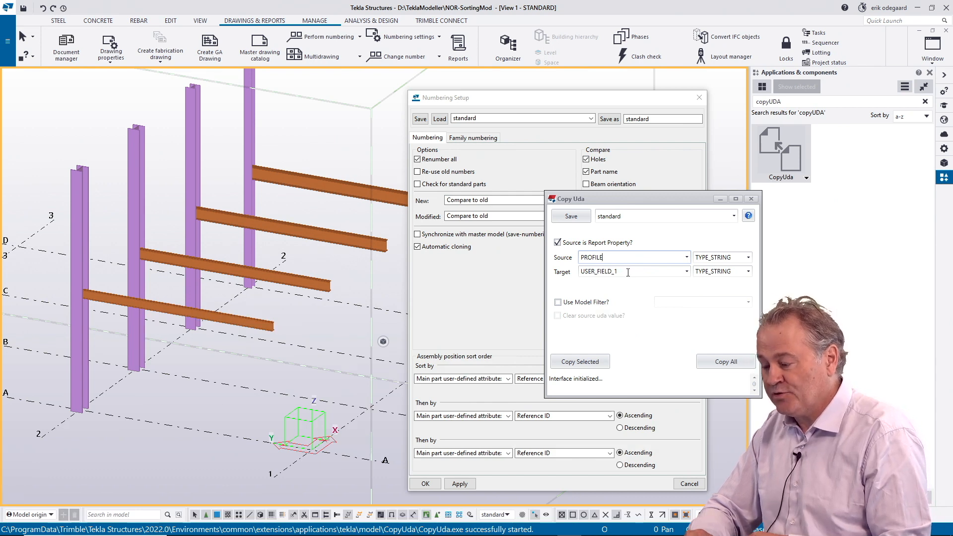
Step: Copy the profile property into USER_FIELD_1 for all model objects and close the Copy Uda tool
{"action": "left_click", "coordinate": [623, 272]}
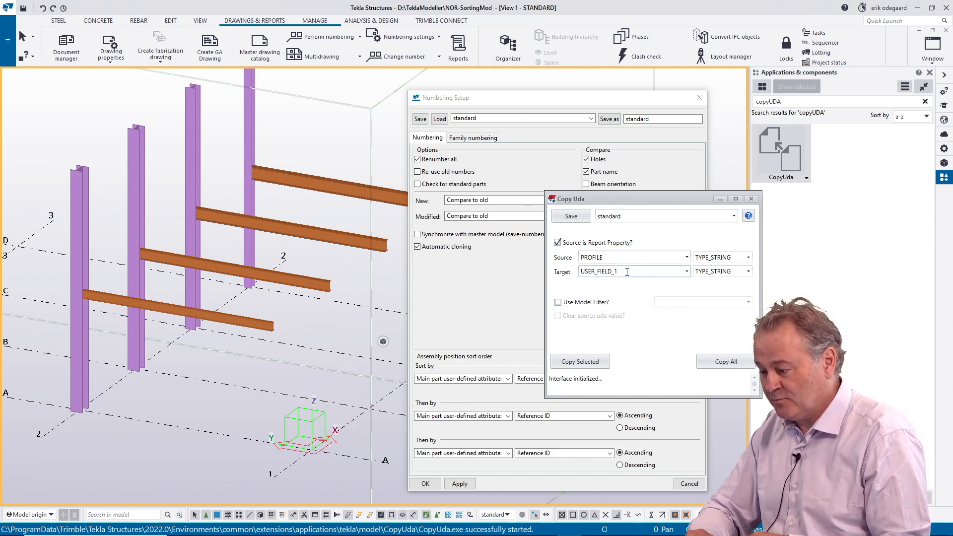
{"action": "left_click", "coordinate": [727, 364]}
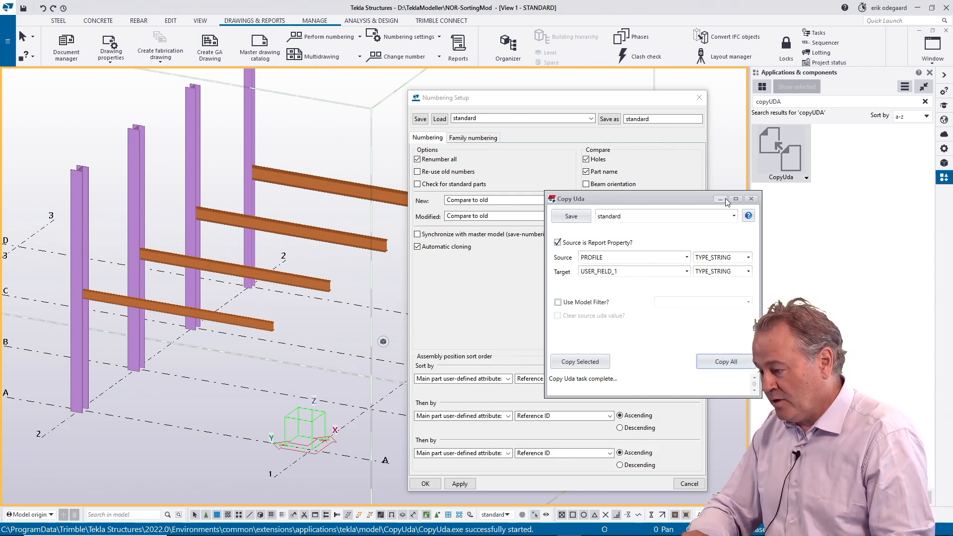
{"action": "left_click", "coordinate": [751, 198]}
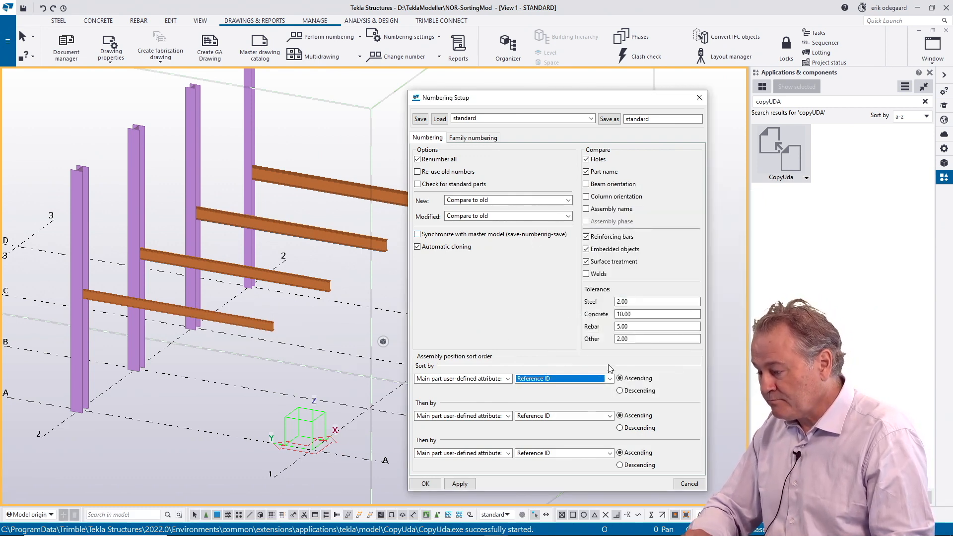
Step: Set the attribute of all three assembly position sort criteria to User field 1 and apply the numbering setup
{"action": "left_click", "coordinate": [610, 379]}
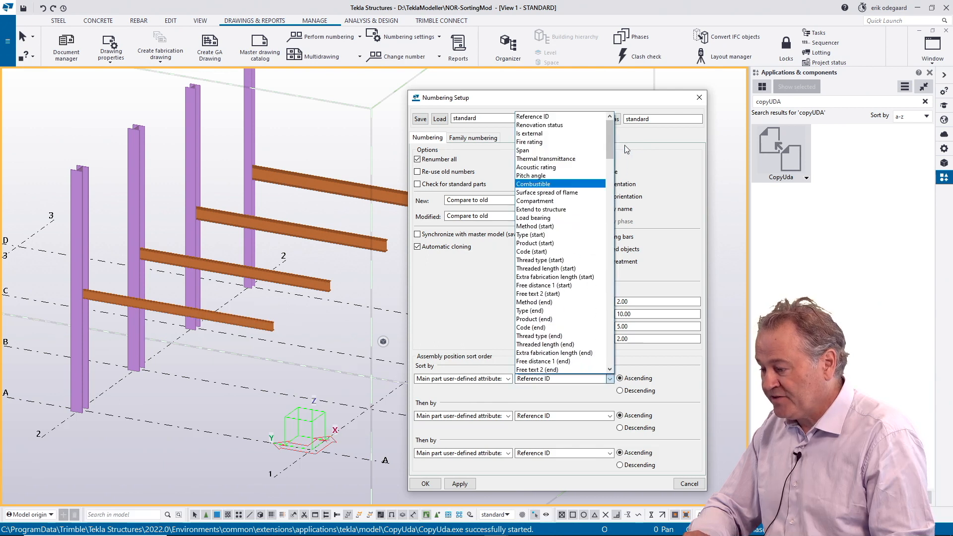
{"action": "left_click_drag", "start_coordinate": [610, 144], "coordinate": [606, 230]}
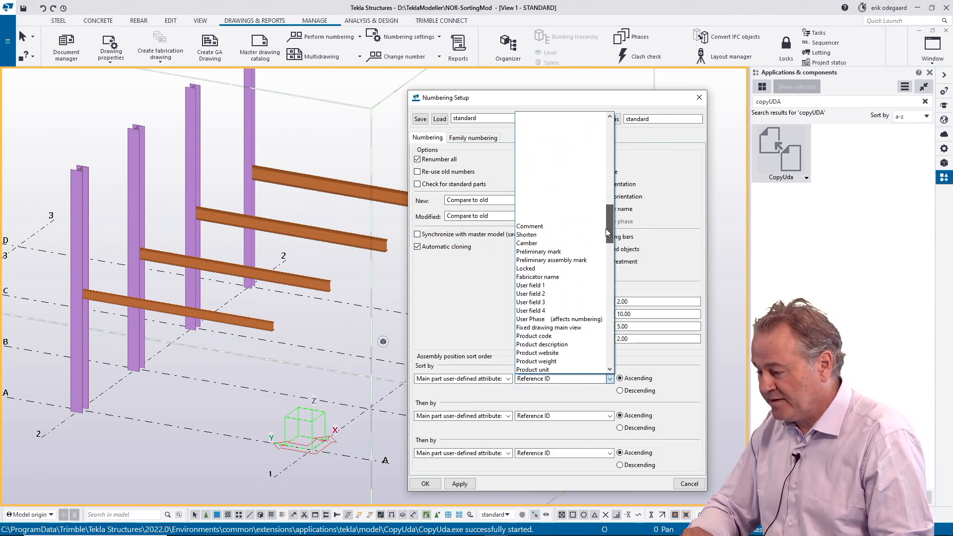
{"action": "left_click", "coordinate": [543, 287]}
{"action": "left_click", "coordinate": [609, 416]}
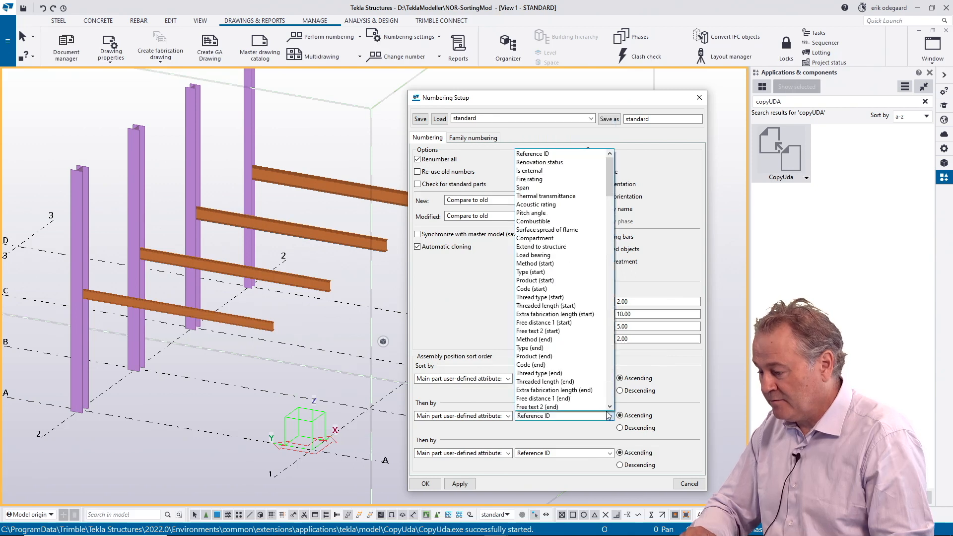
{"action": "left_click_drag", "start_coordinate": [611, 186], "coordinate": [610, 232]}
{"action": "scroll", "coordinate": [610, 248], "scroll_direction": "up", "scroll_amount": 5}
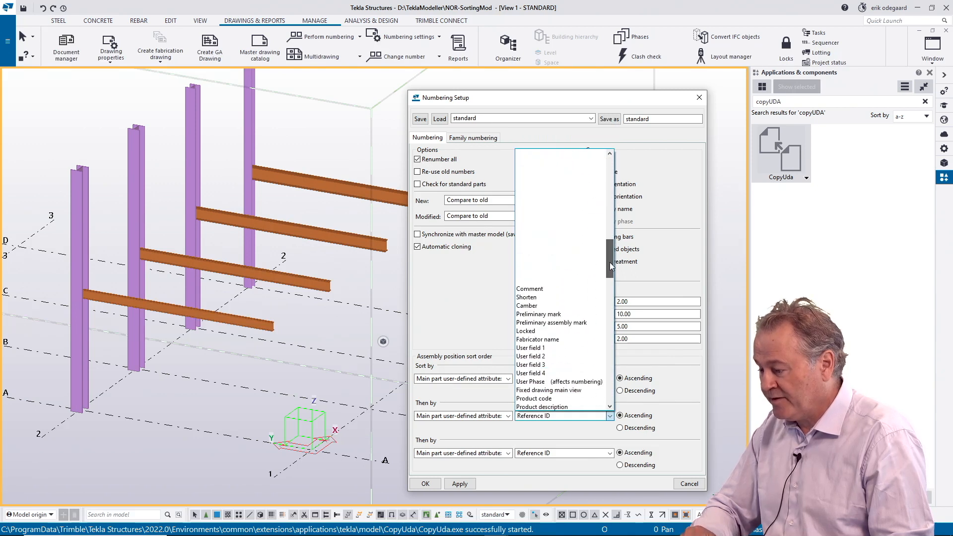
{"action": "left_click", "coordinate": [550, 298]}
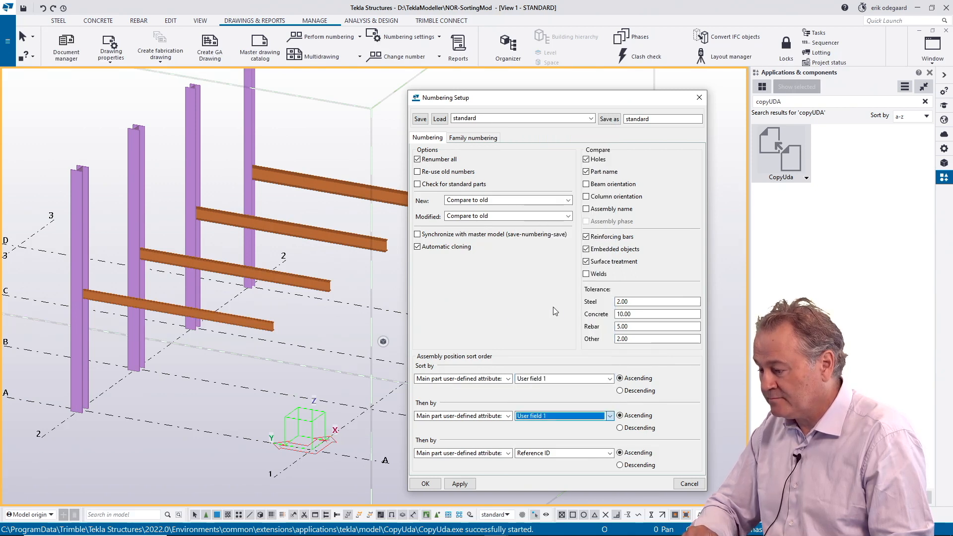
{"action": "left_click", "coordinate": [610, 453]}
{"action": "left_click_drag", "start_coordinate": [611, 226], "coordinate": [605, 306]}
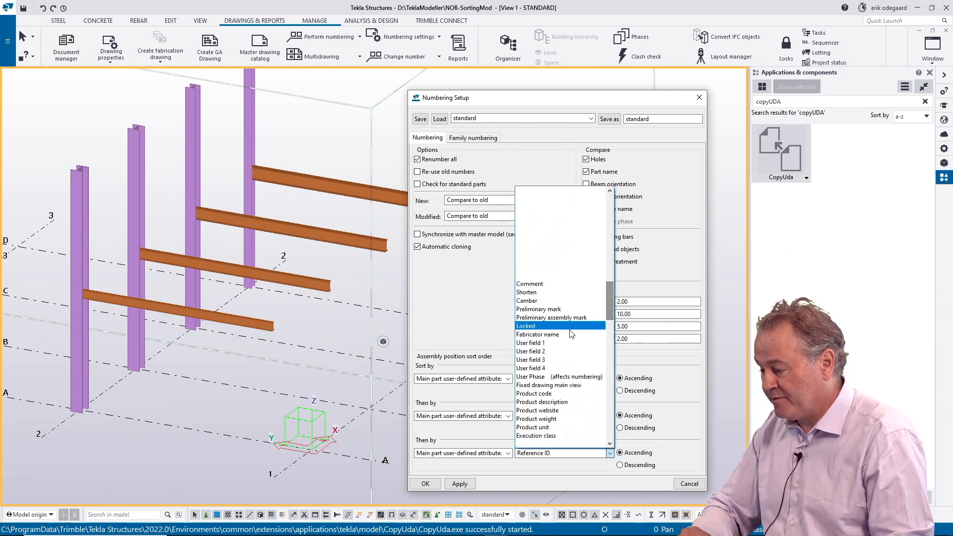
{"action": "left_click", "coordinate": [543, 342]}
{"action": "left_click", "coordinate": [461, 485]}
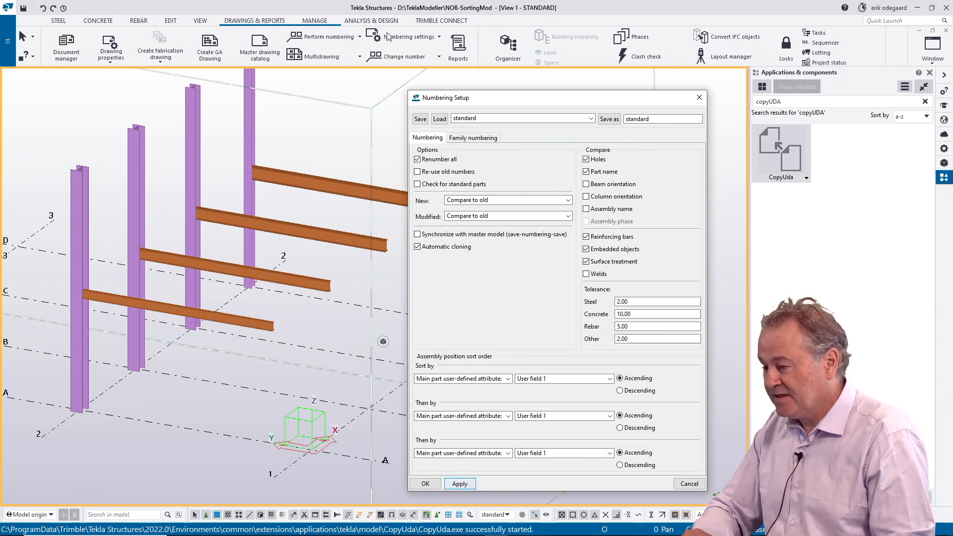
Step: Number the modified objects and accept renumbering all parts
{"action": "left_click", "coordinate": [407, 38]}
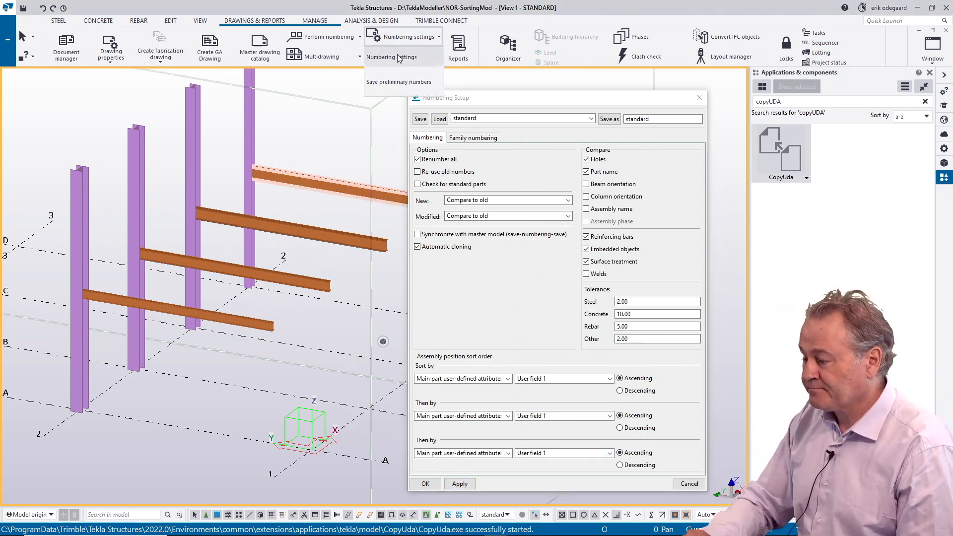
{"action": "left_click", "coordinate": [359, 36]}
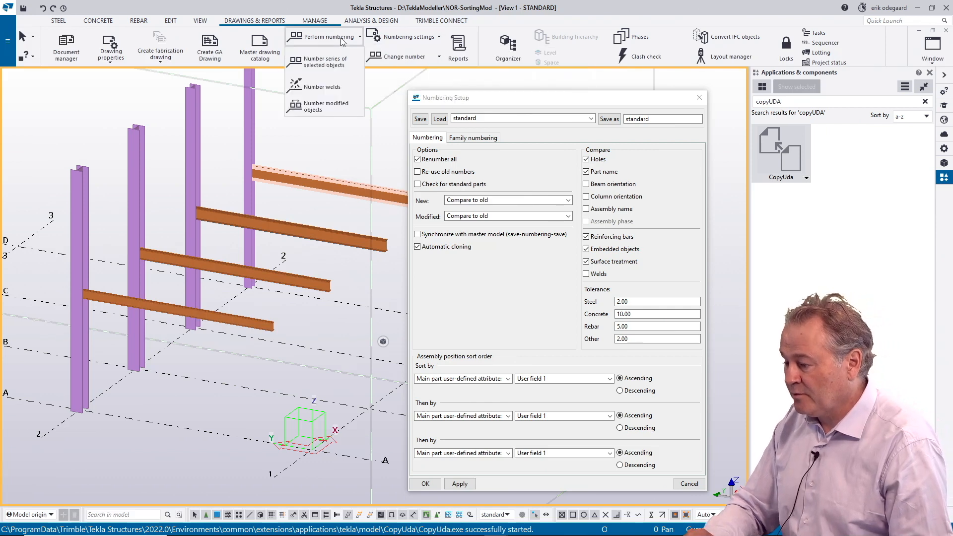
{"action": "left_click", "coordinate": [327, 105]}
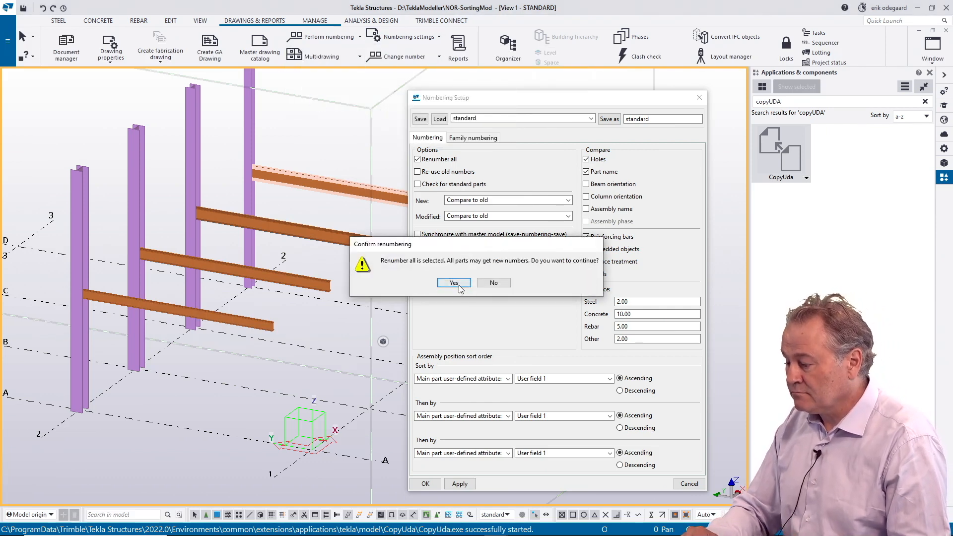
{"action": "left_click", "coordinate": [454, 283]}
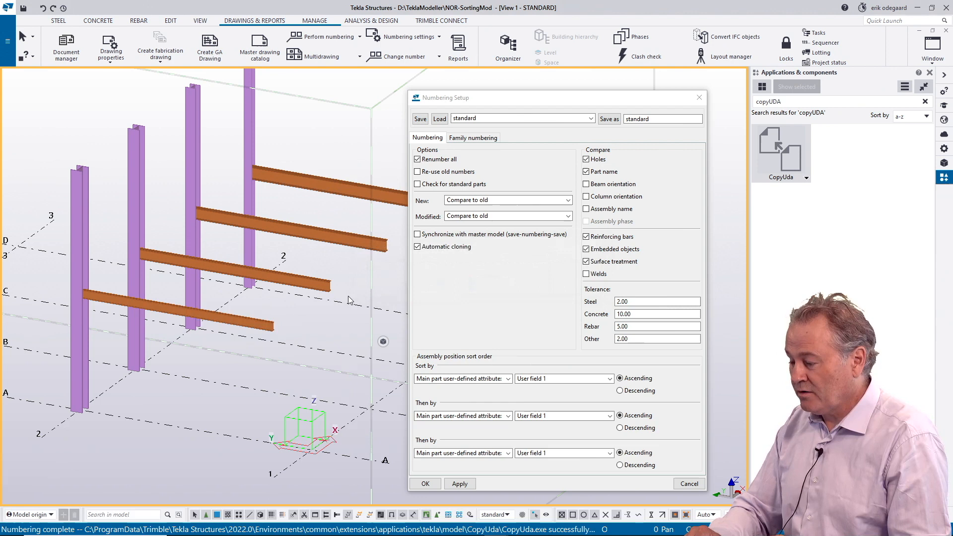
Step: Check the User field 1 value in the user-defined attributes of the IPE240 beam and close them
{"action": "left_click", "coordinate": [318, 291]}
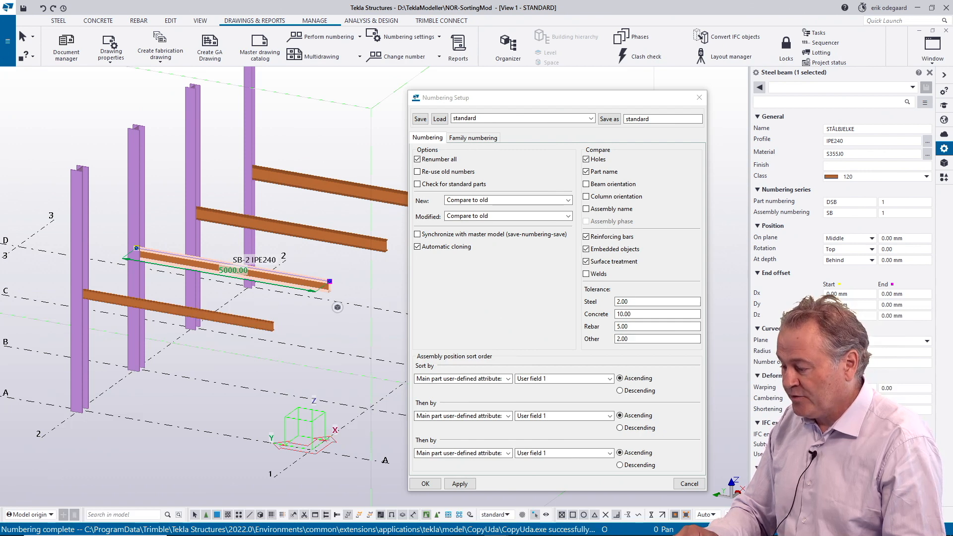
{"action": "left_click", "coordinate": [876, 479]}
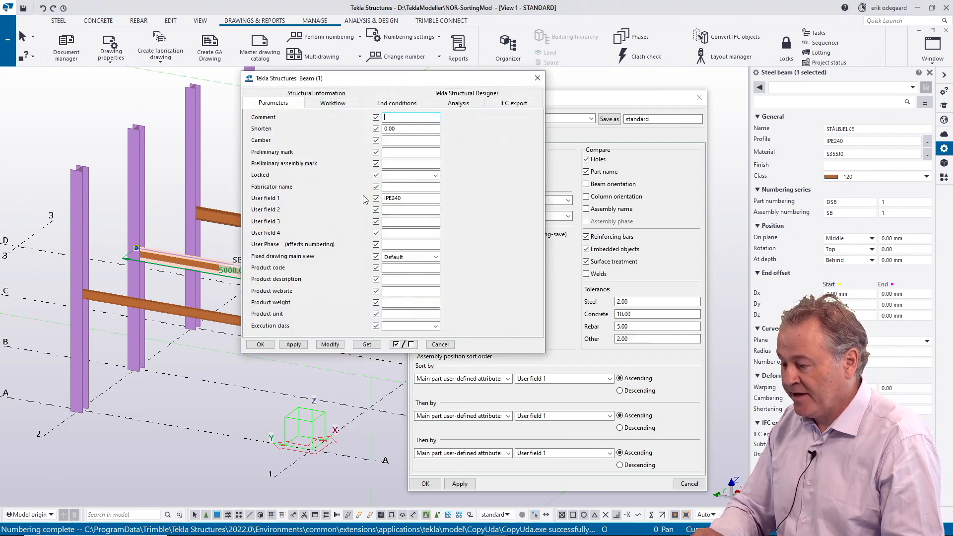
{"action": "scroll", "coordinate": [175, 241], "scroll_direction": "up", "scroll_amount": 2}
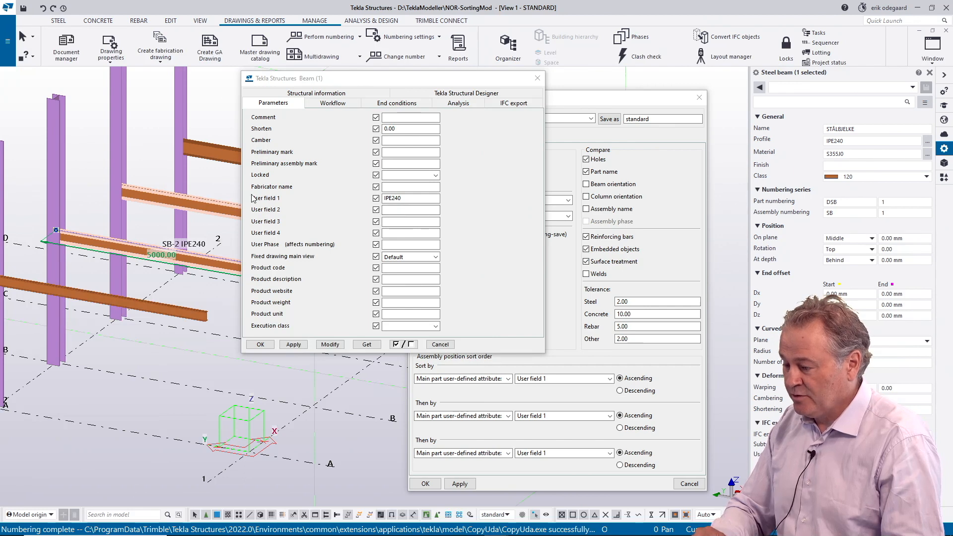
{"action": "double_click", "coordinate": [388, 197]}
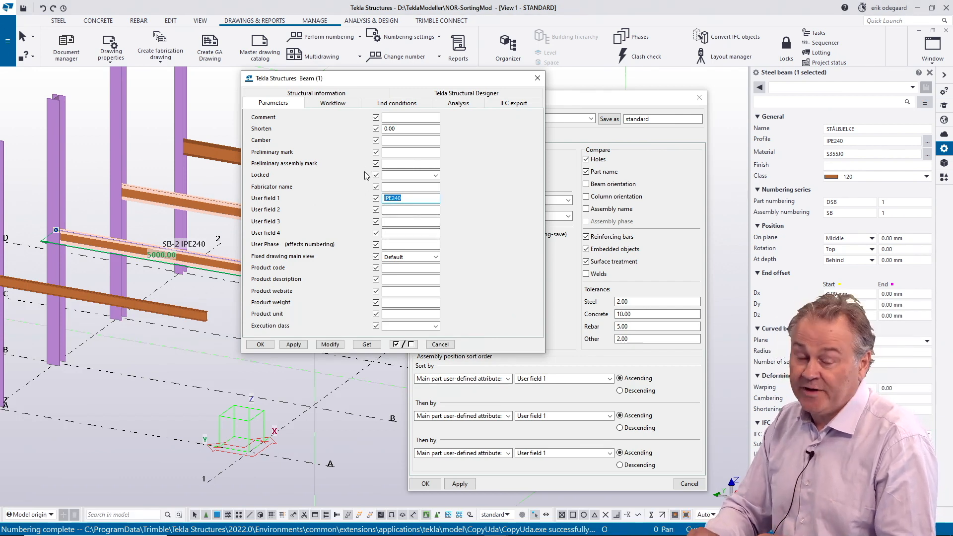
{"action": "left_click", "coordinate": [537, 80]}
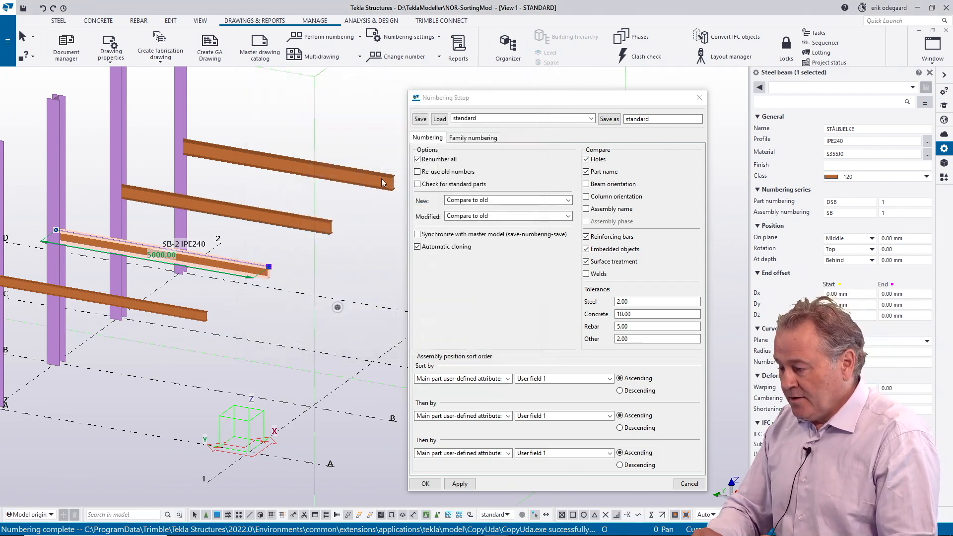
Step: Inspect the assembly position and profile of each of the four steel beams in turn
{"action": "left_click", "coordinate": [386, 224]}
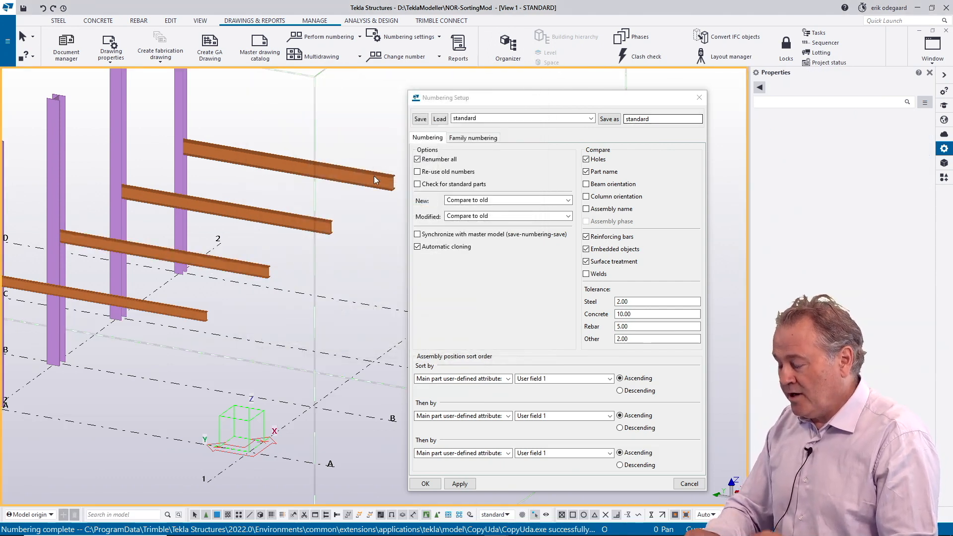
{"action": "left_click", "coordinate": [189, 319]}
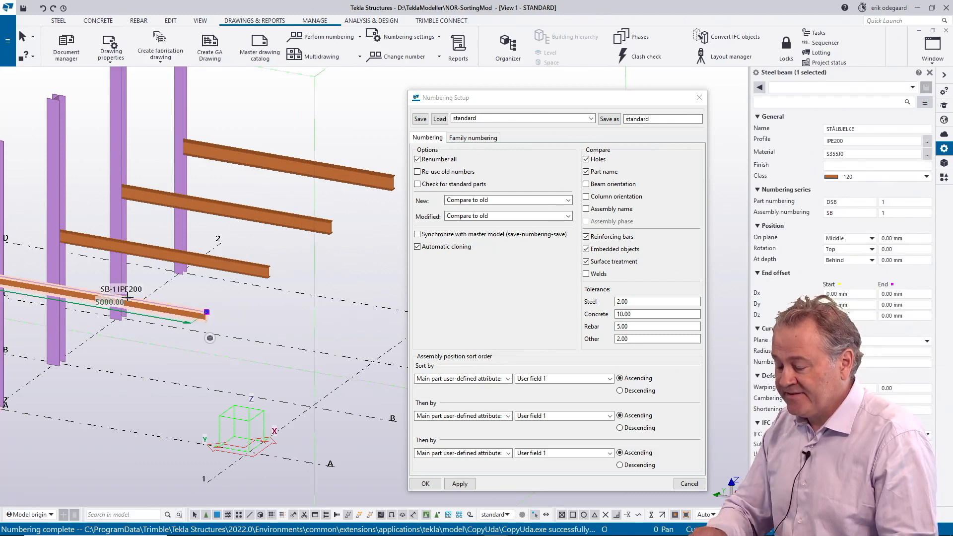
{"action": "scroll", "coordinate": [128, 297], "scroll_direction": "up", "scroll_amount": 2}
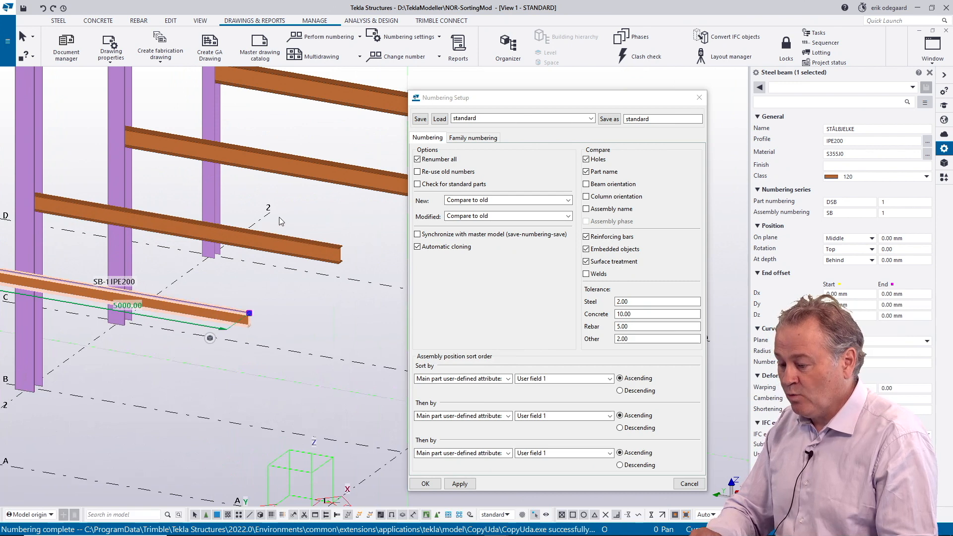
{"action": "left_click", "coordinate": [320, 262]}
{"action": "middle_click_drag", "start_coordinate": [342, 215], "coordinate": [262, 265]}
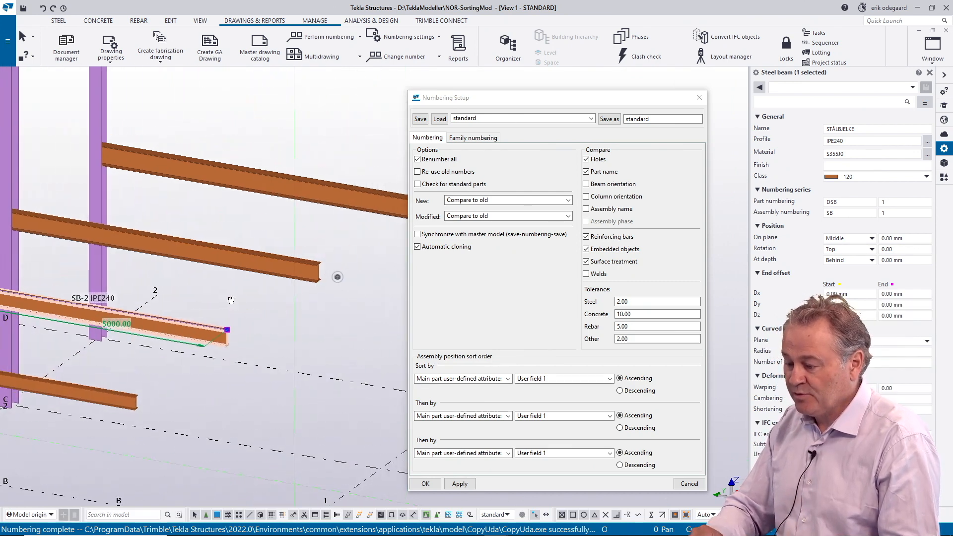
{"action": "left_click", "coordinate": [262, 265]}
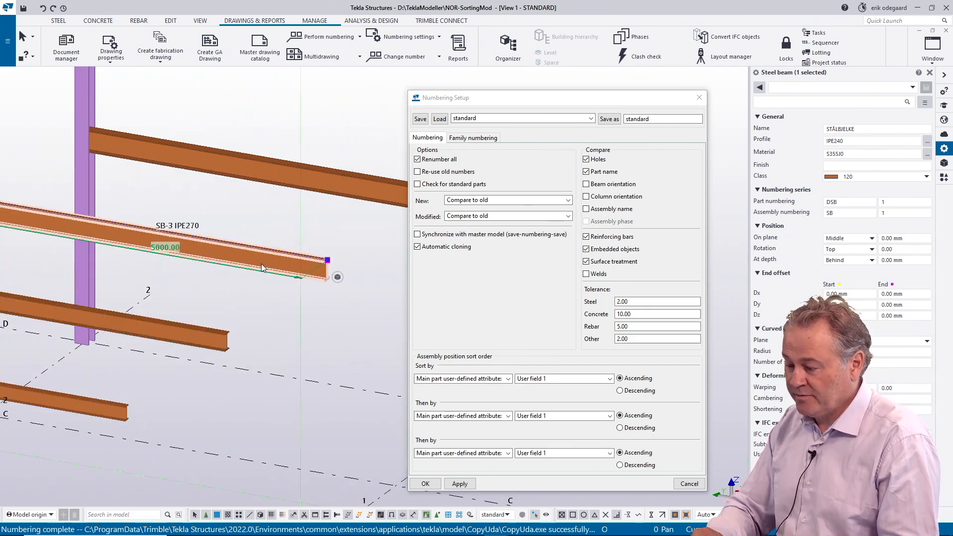
{"action": "left_click", "coordinate": [319, 179]}
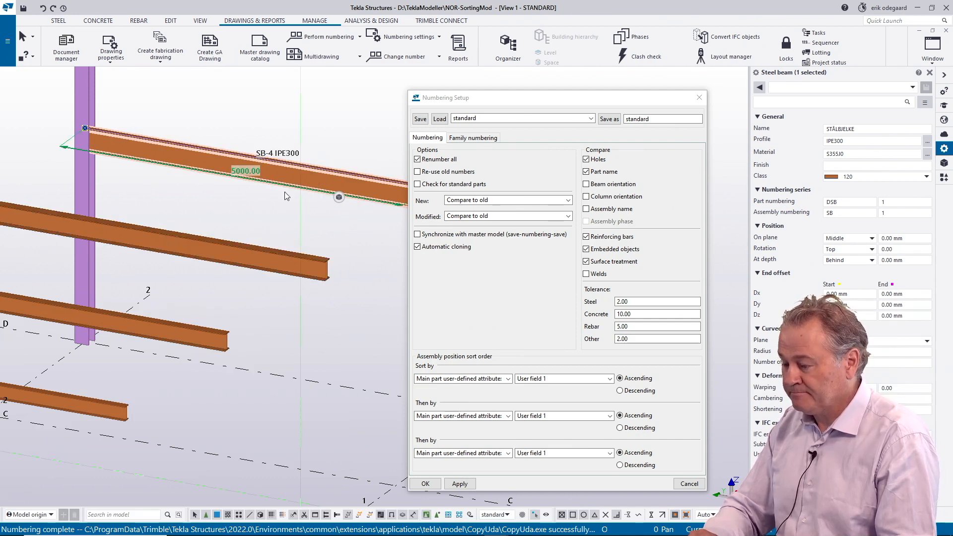
Step: Inspect the assembly positions and profiles of the steel columns along the row
{"action": "scroll", "coordinate": [258, 204], "scroll_direction": "down", "scroll_amount": 5}
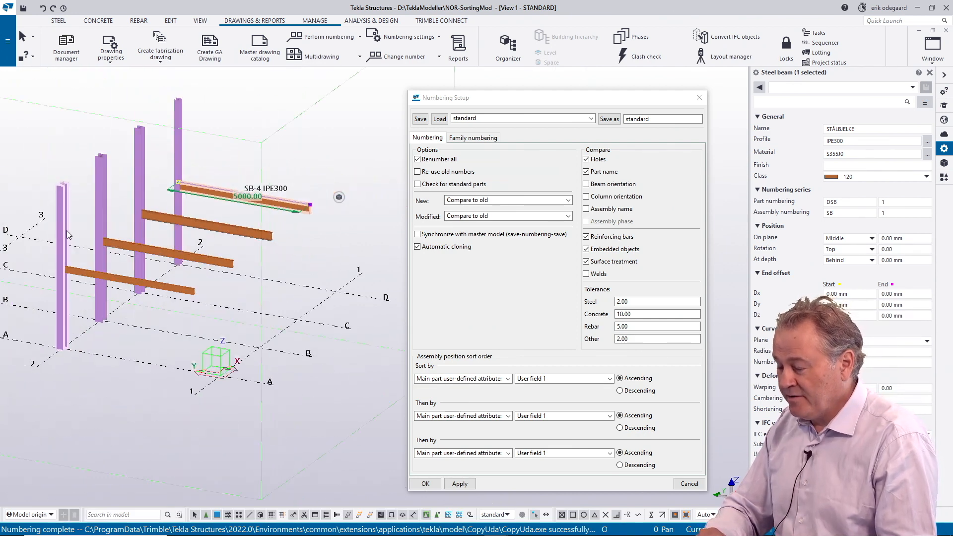
{"action": "left_click", "coordinate": [63, 222]}
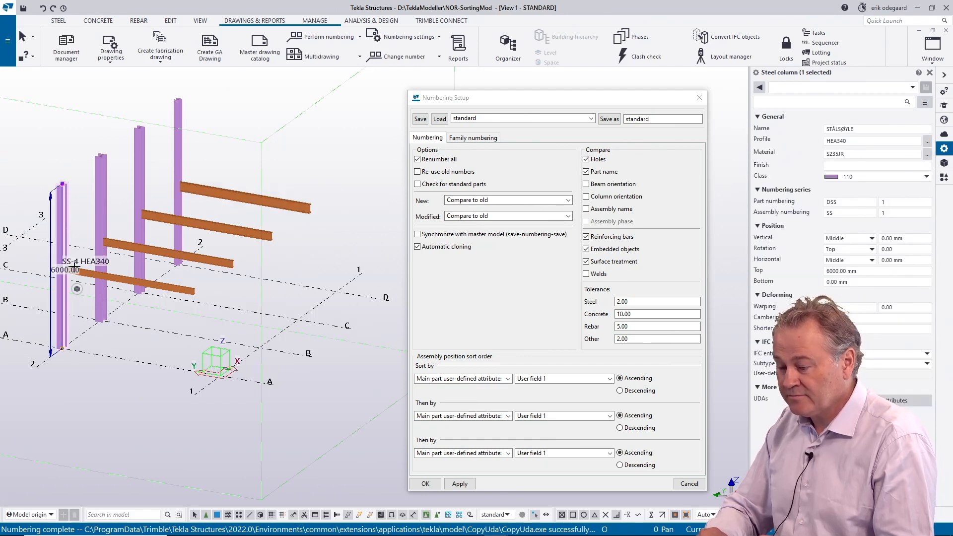
{"action": "left_click", "coordinate": [133, 177]}
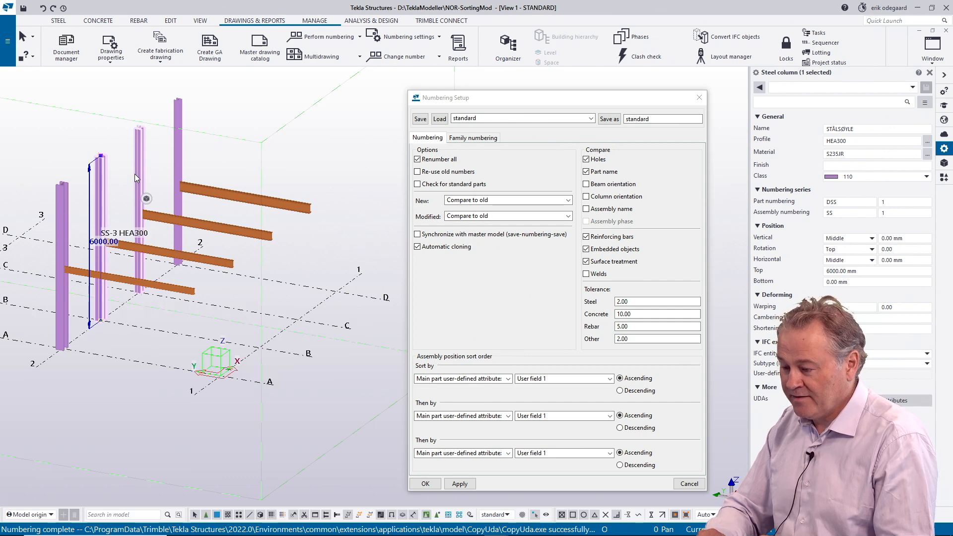
{"action": "left_click", "coordinate": [178, 144]}
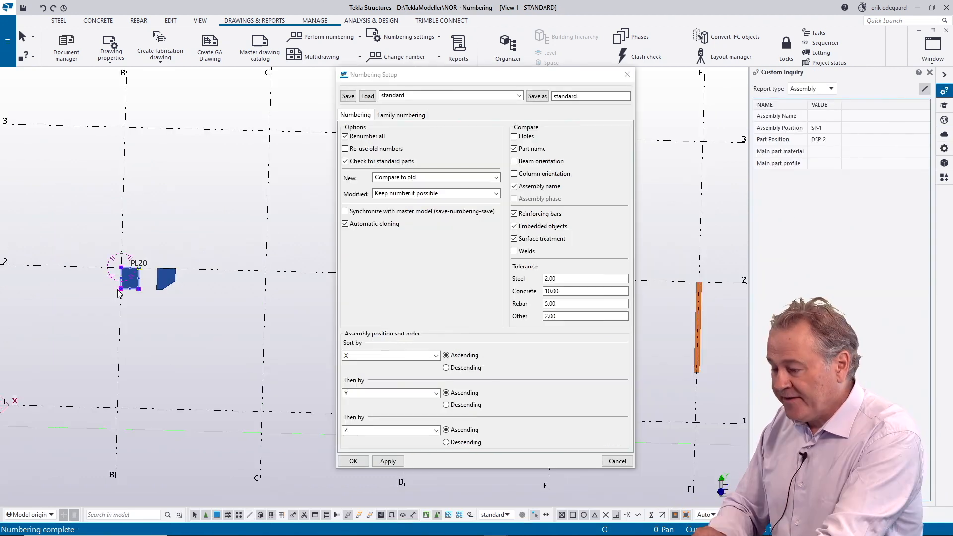
Step: Add series SB/1 to family numbering, compare it by main part profile and overall length, and apply the setup
{"action": "left_click", "coordinate": [294, 188]}
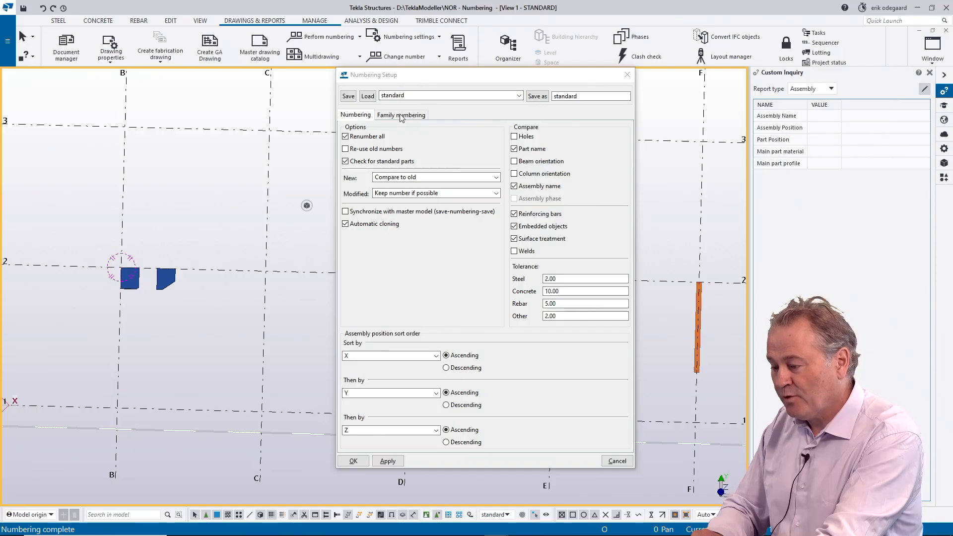
{"action": "left_click", "coordinate": [410, 117]}
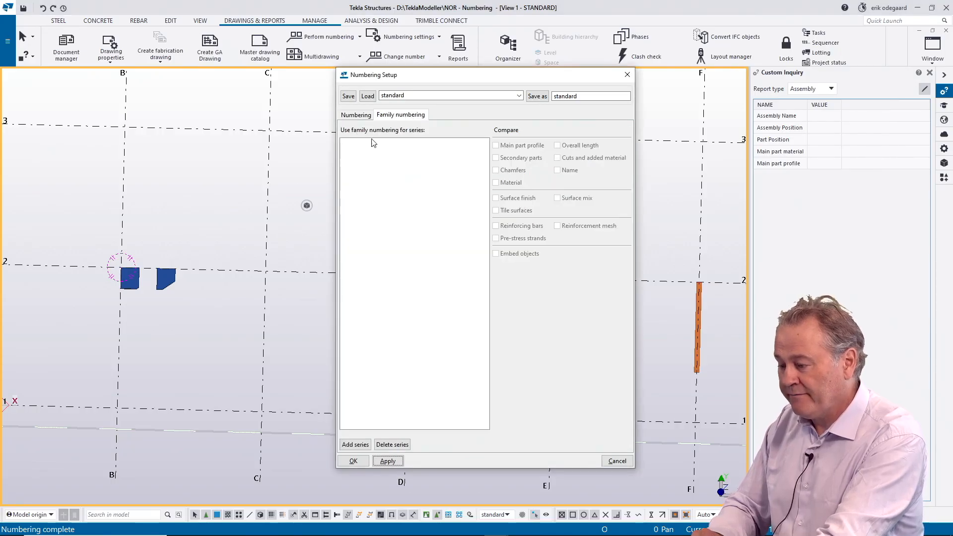
{"action": "scroll", "coordinate": [161, 230], "scroll_direction": "down", "scroll_amount": 5}
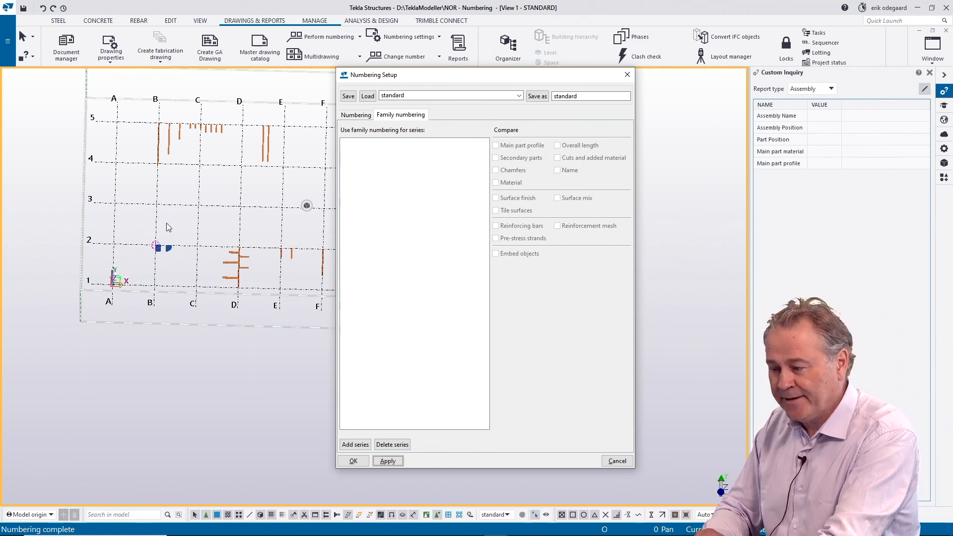
{"action": "middle_click_drag", "start_coordinate": [174, 174], "coordinate": [155, 251], "text": "ctrl"}
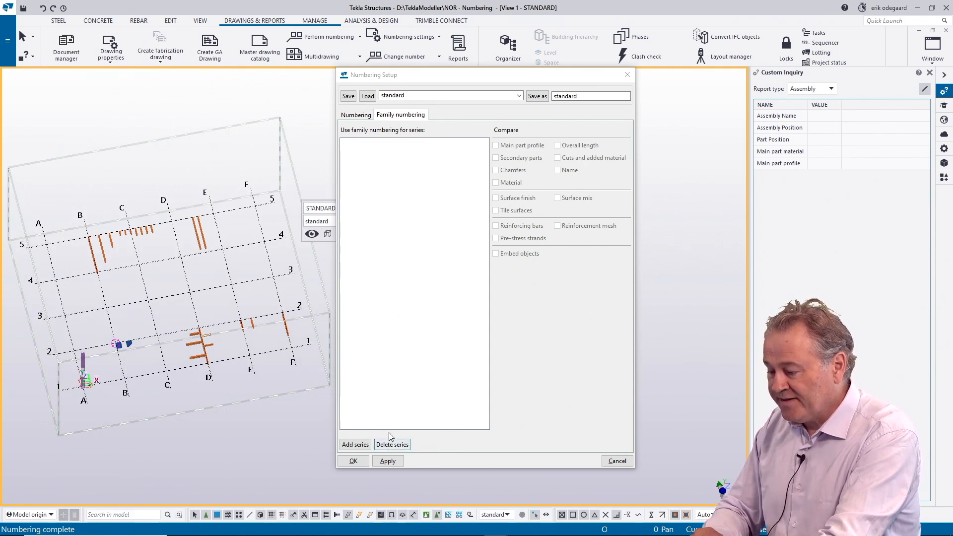
{"action": "left_click", "coordinate": [353, 445]}
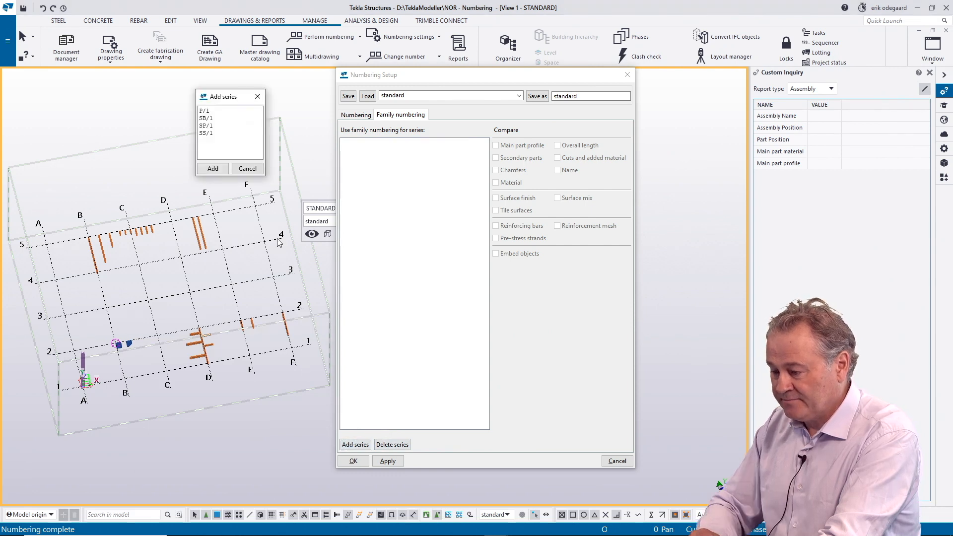
{"action": "left_click", "coordinate": [205, 118]}
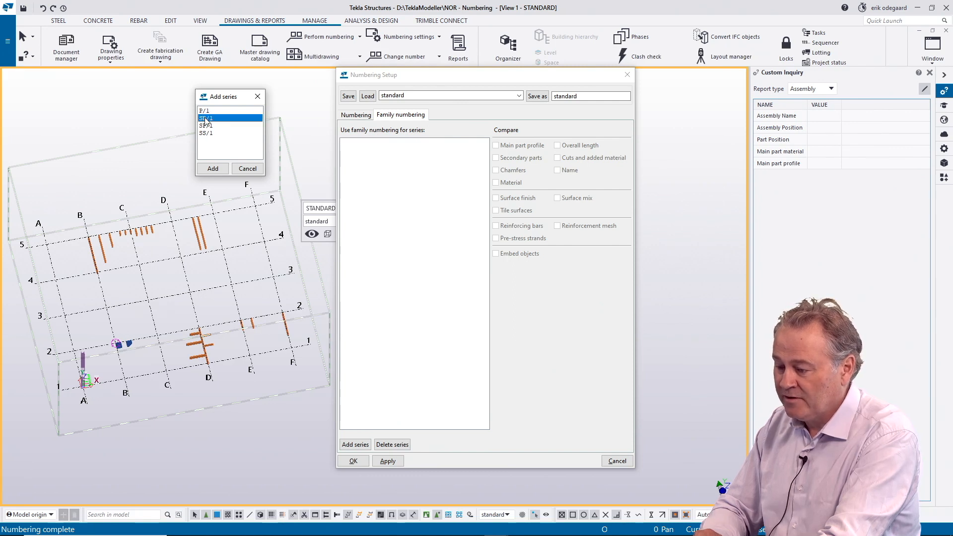
{"action": "left_click", "coordinate": [213, 169]}
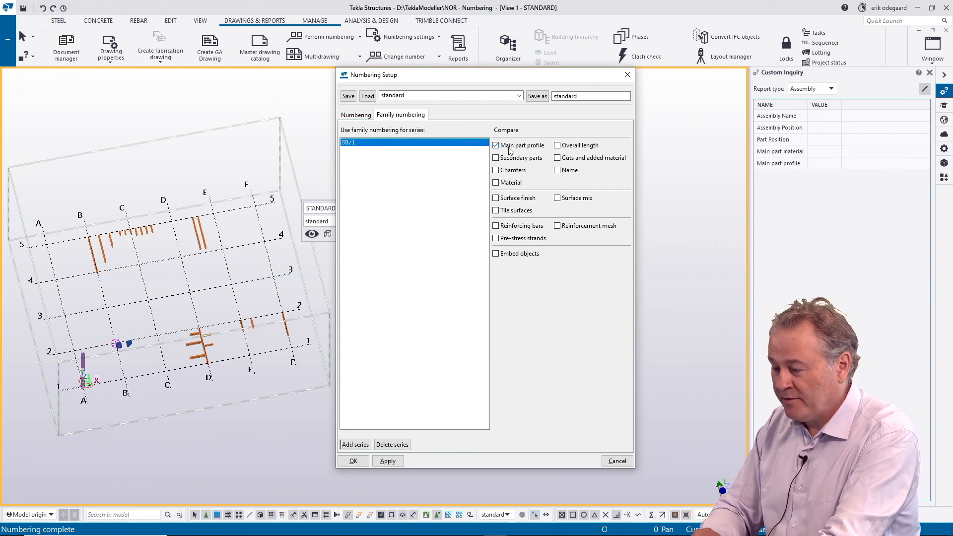
{"action": "left_click", "coordinate": [557, 146]}
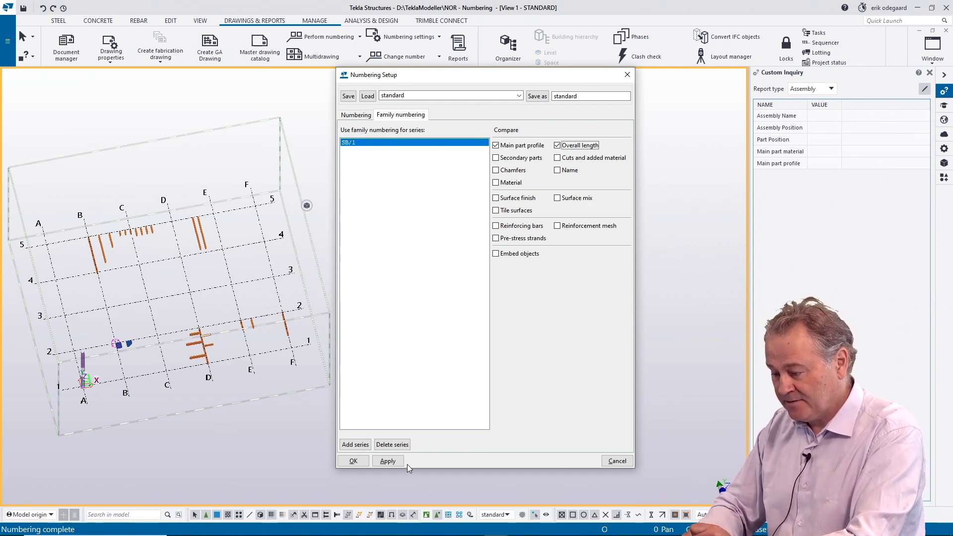
{"action": "left_click", "coordinate": [387, 460]}
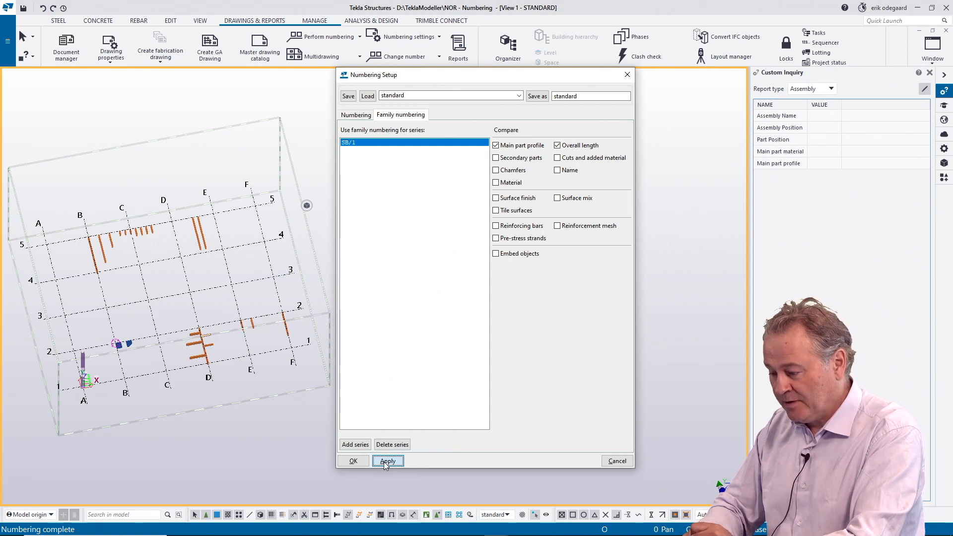
Step: Number the modified objects and check the assembly positions of the three long beams near grid line B
{"action": "left_click", "coordinate": [323, 38]}
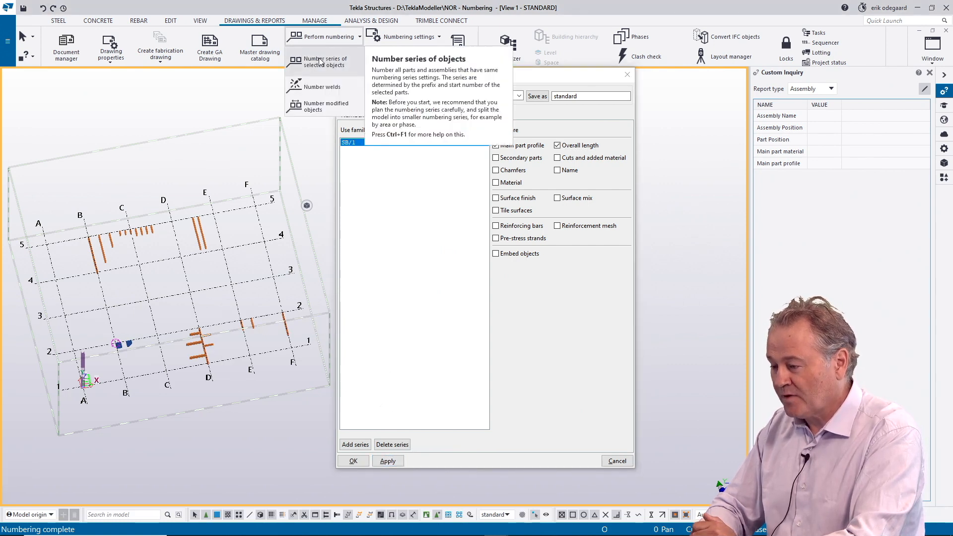
{"action": "left_click", "coordinate": [314, 112]}
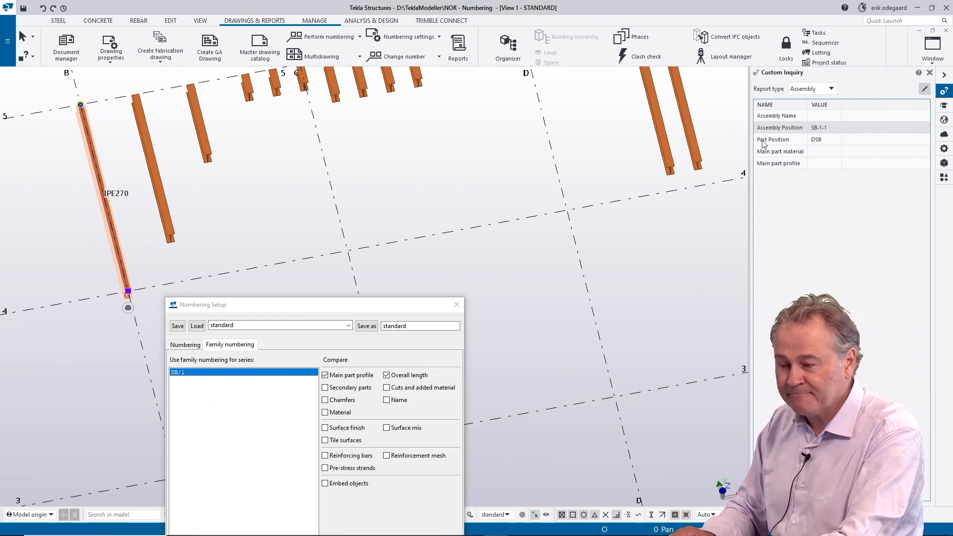
{"action": "left_click", "coordinate": [171, 233]}
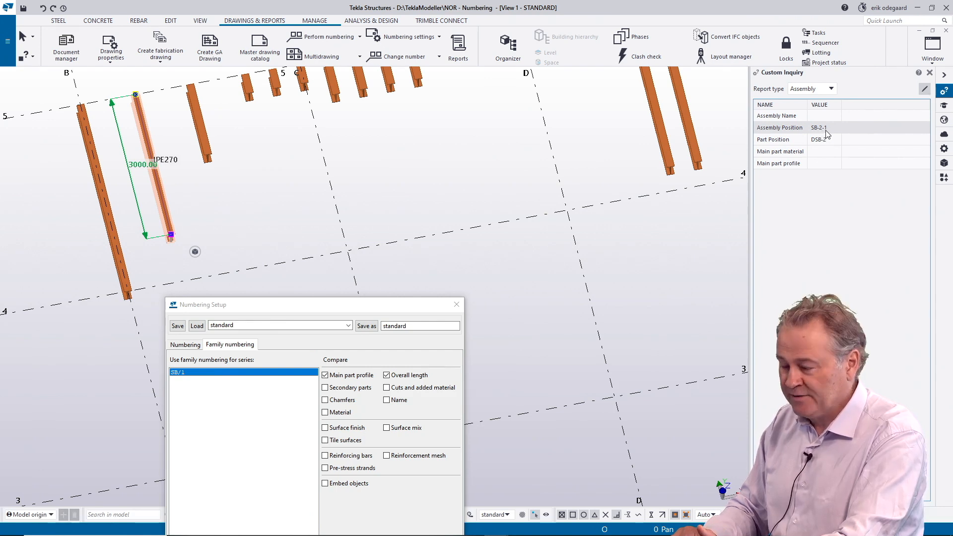
{"action": "left_click", "coordinate": [213, 155]}
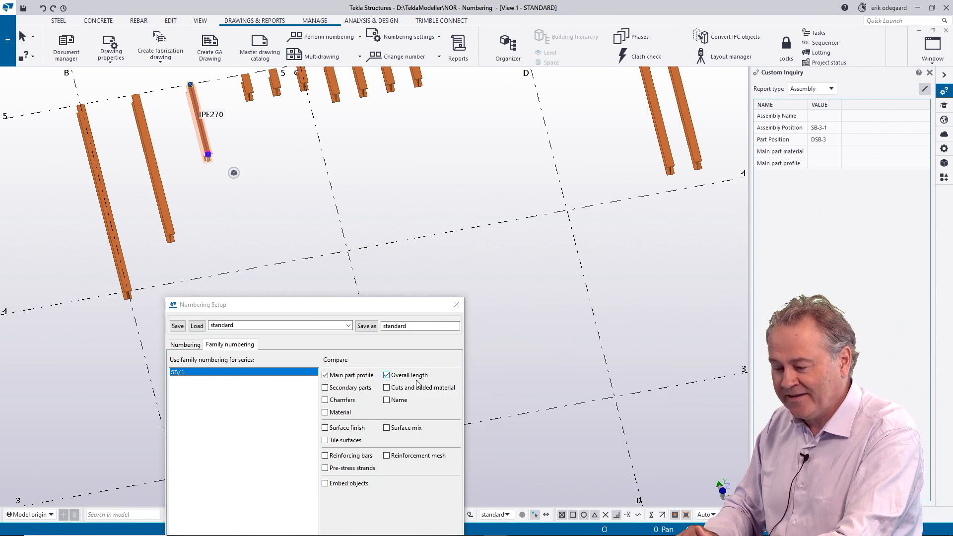
Step: Inspect the assembly and part positions of the three 400 mm beams beside grid line C in turn
{"action": "middle_click_drag", "start_coordinate": [329, 165], "coordinate": [293, 234]}
{"action": "scroll", "coordinate": [293, 236], "scroll_direction": "up", "scroll_amount": 5}
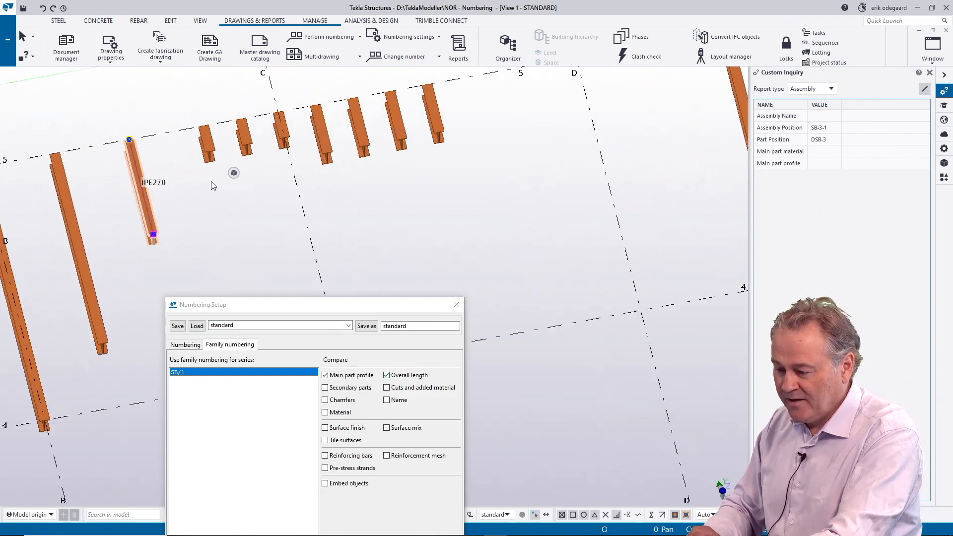
{"action": "middle_click_drag", "start_coordinate": [173, 176], "coordinate": [118, 243]}
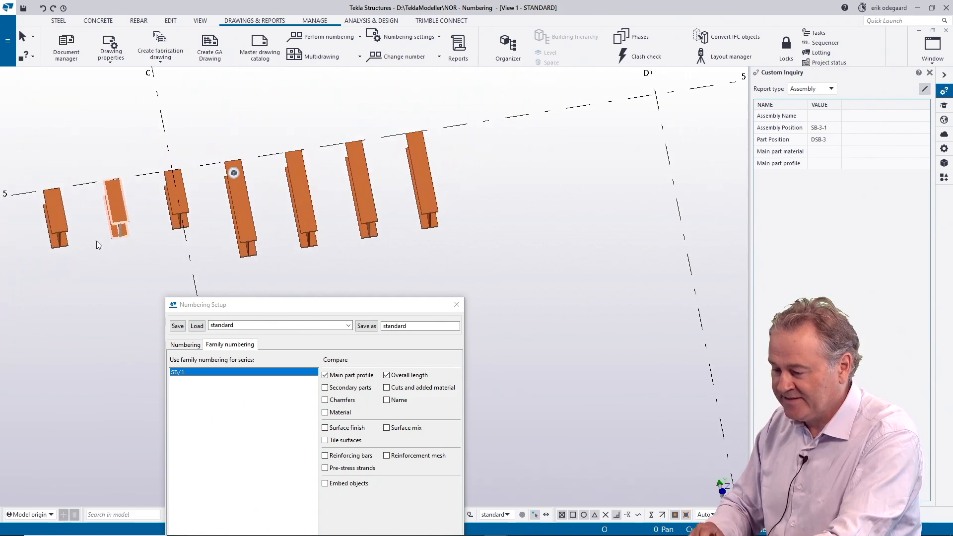
{"action": "left_click", "coordinate": [67, 227]}
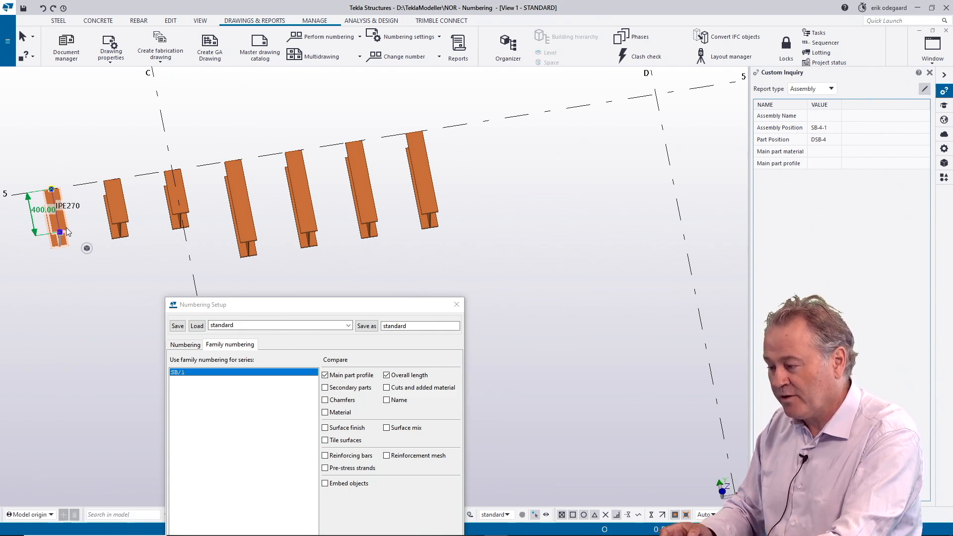
{"action": "left_click", "coordinate": [129, 222]}
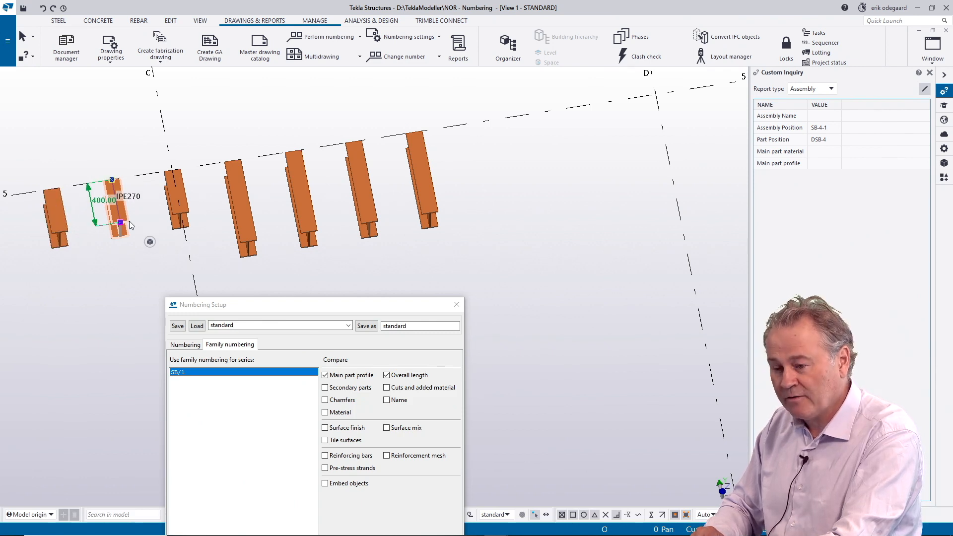
{"action": "left_click", "coordinate": [172, 217]}
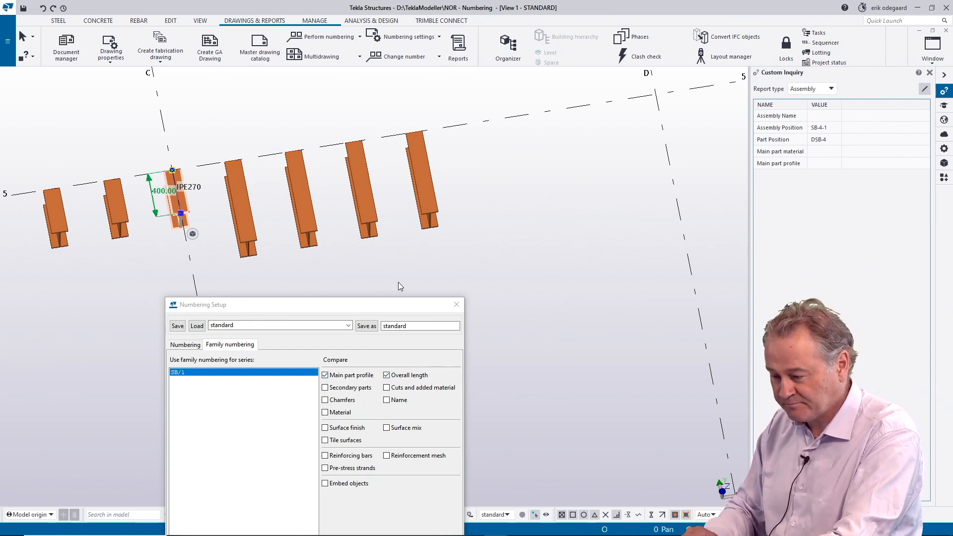
Step: Inspect the assembly and part positions of the four 750 mm beams between grid lines C and D, and clear the selection
{"action": "middle_click_drag", "start_coordinate": [341, 261], "coordinate": [252, 221]}
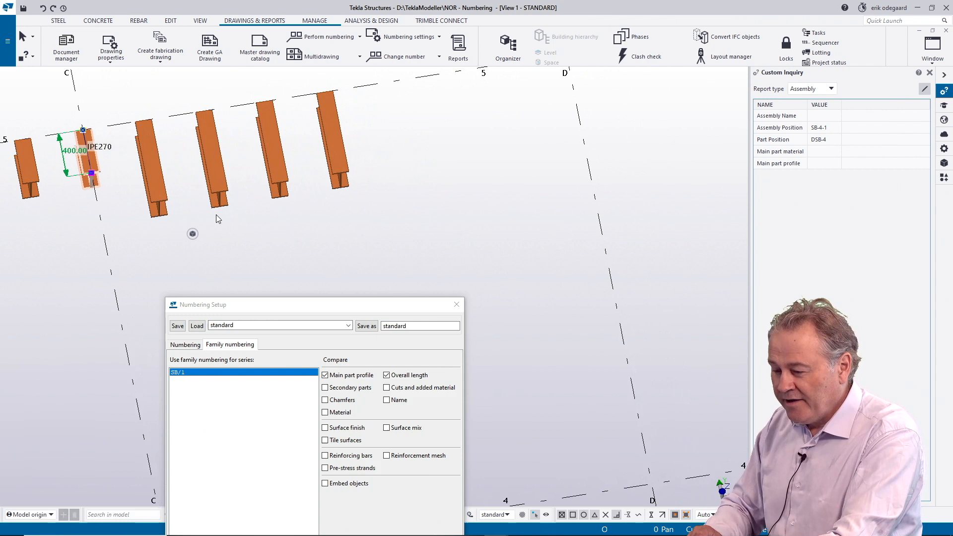
{"action": "left_click", "coordinate": [166, 198]}
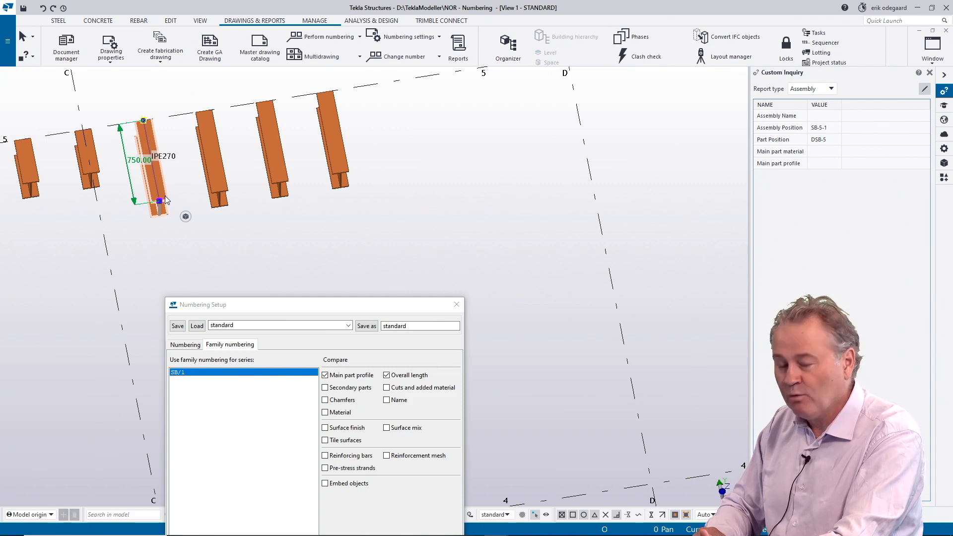
{"action": "left_click", "coordinate": [225, 186]}
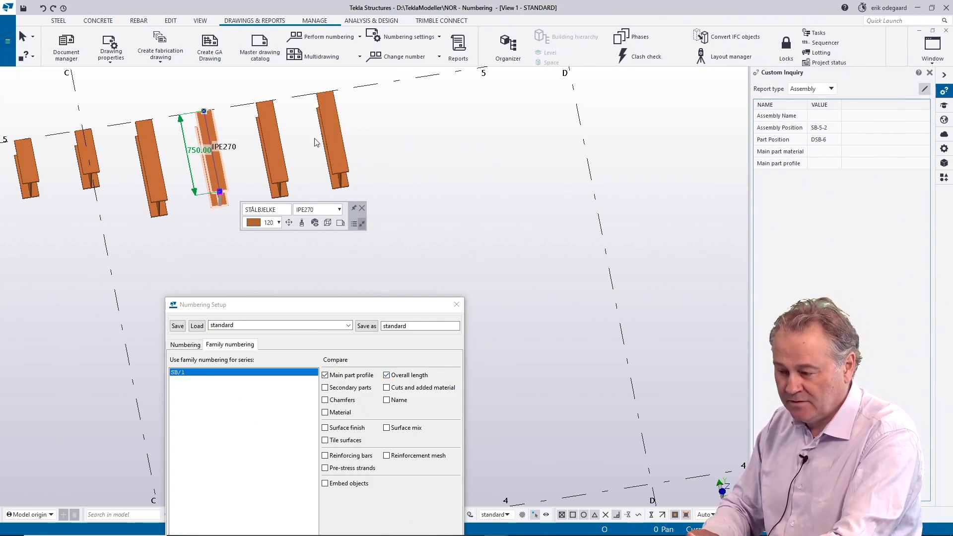
{"action": "left_click", "coordinate": [287, 177]}
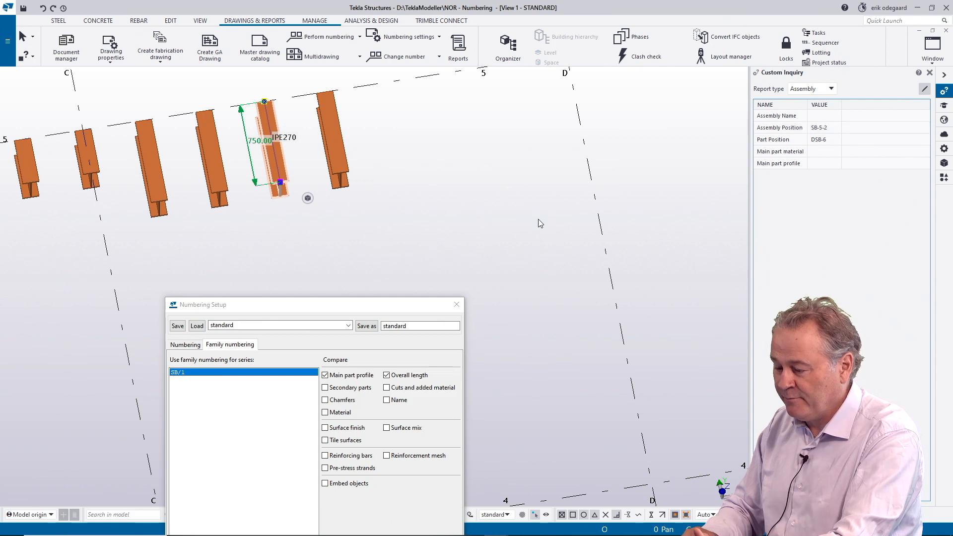
{"action": "left_click", "coordinate": [344, 171]}
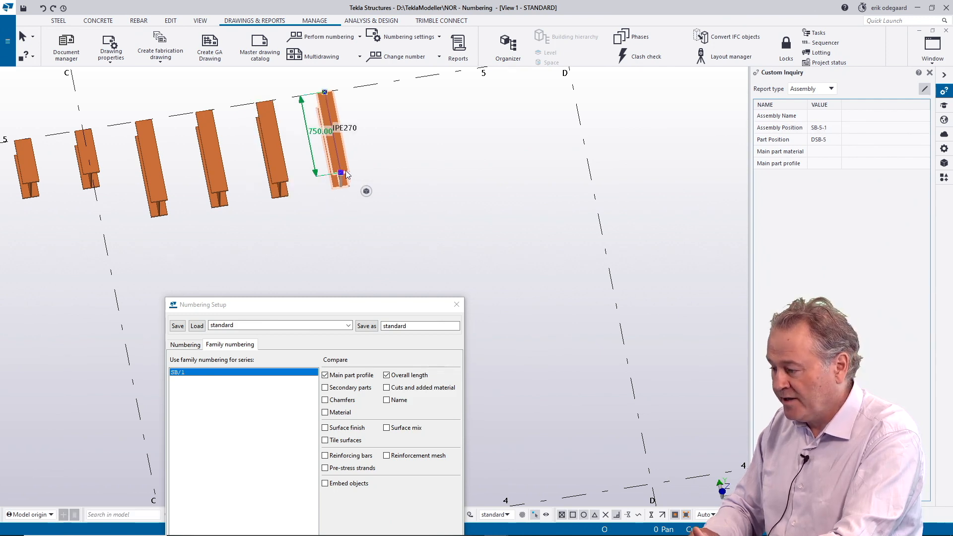
{"action": "left_click", "coordinate": [447, 163]}
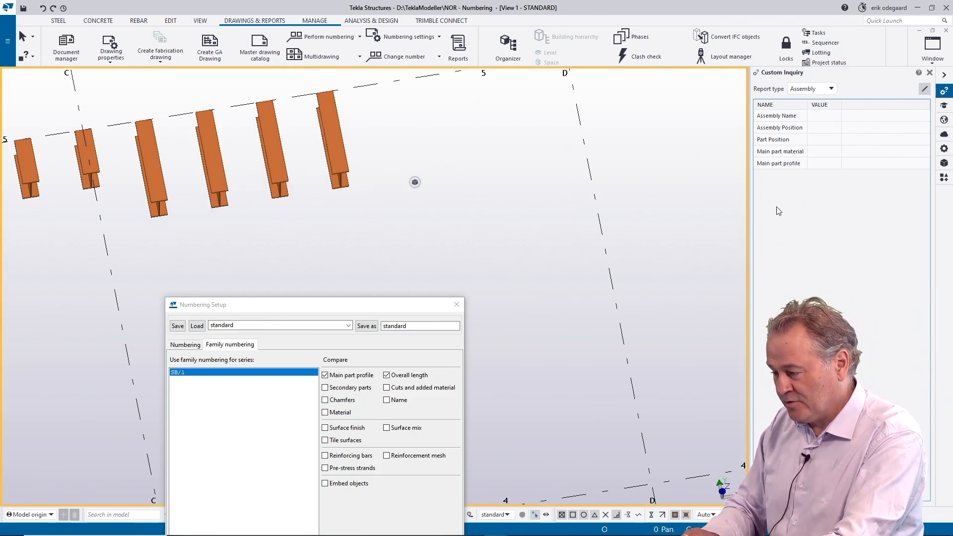
Step: Compare the Material property of the four 750 mm beams by selecting each one in turn
{"action": "left_click", "coordinate": [349, 172]}
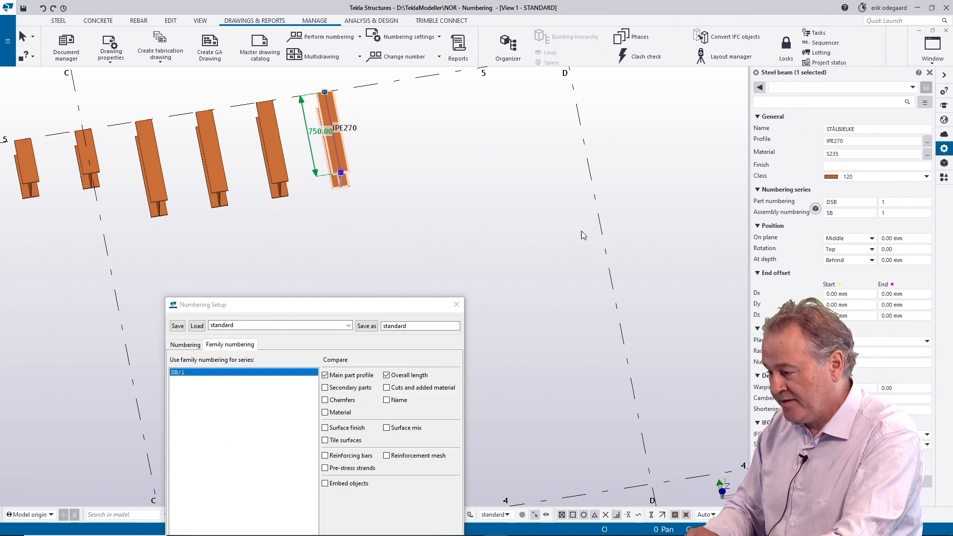
{"action": "left_click", "coordinate": [831, 155]}
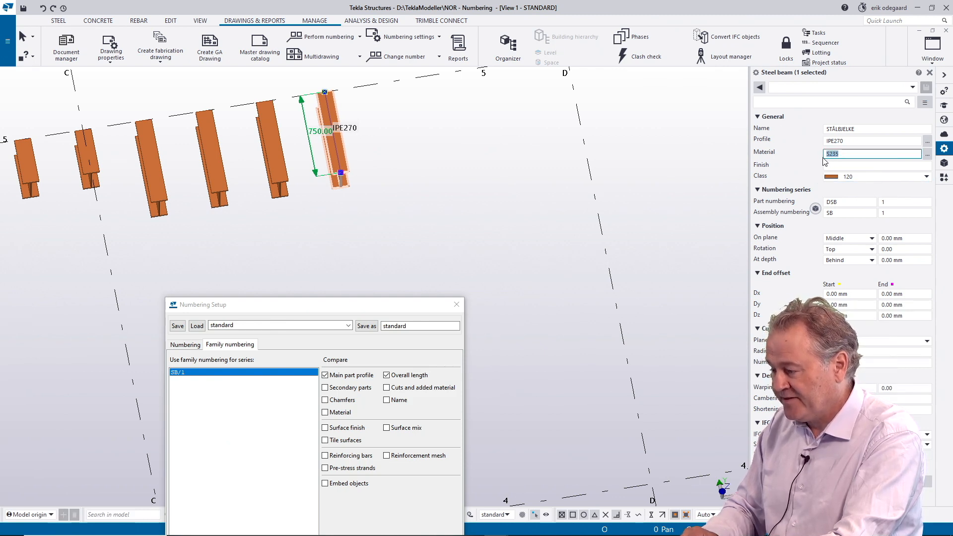
{"action": "left_click", "coordinate": [850, 153]}
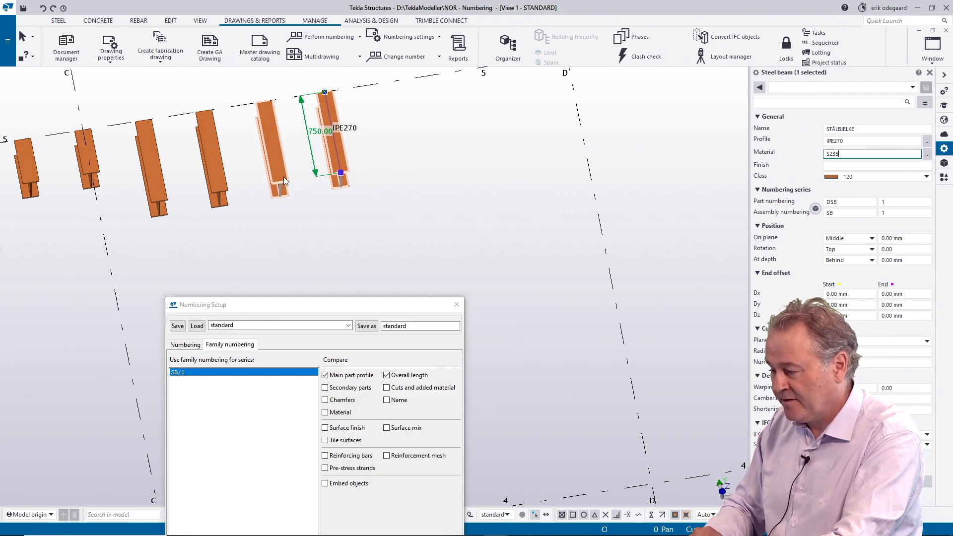
{"action": "left_click", "coordinate": [284, 177]}
{"action": "left_click", "coordinate": [836, 154]}
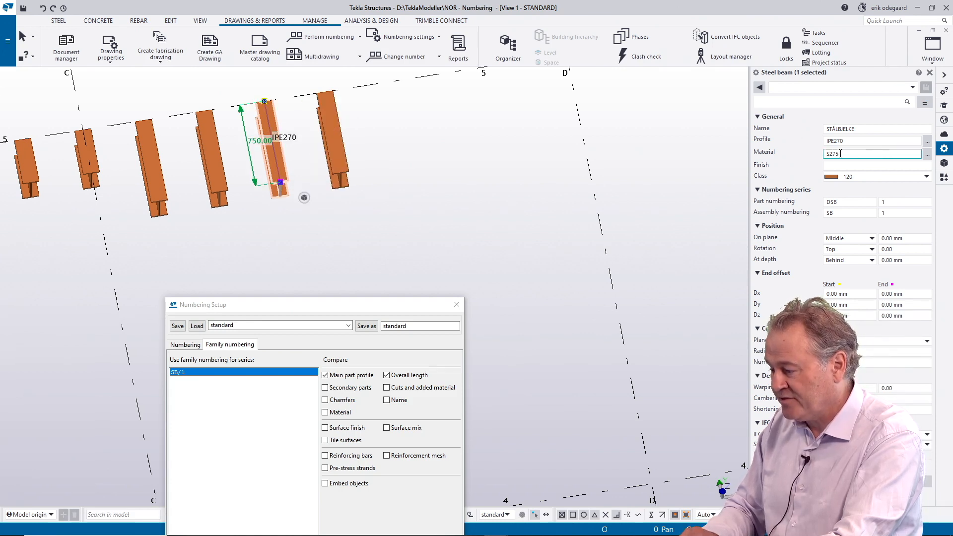
{"action": "left_click_drag", "start_coordinate": [840, 154], "coordinate": [826, 154]}
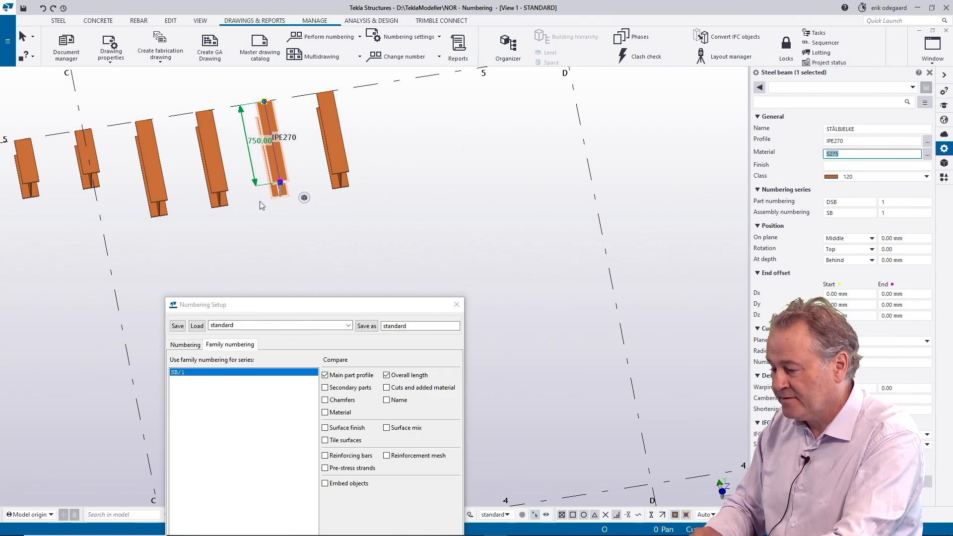
{"action": "left_click", "coordinate": [225, 187]}
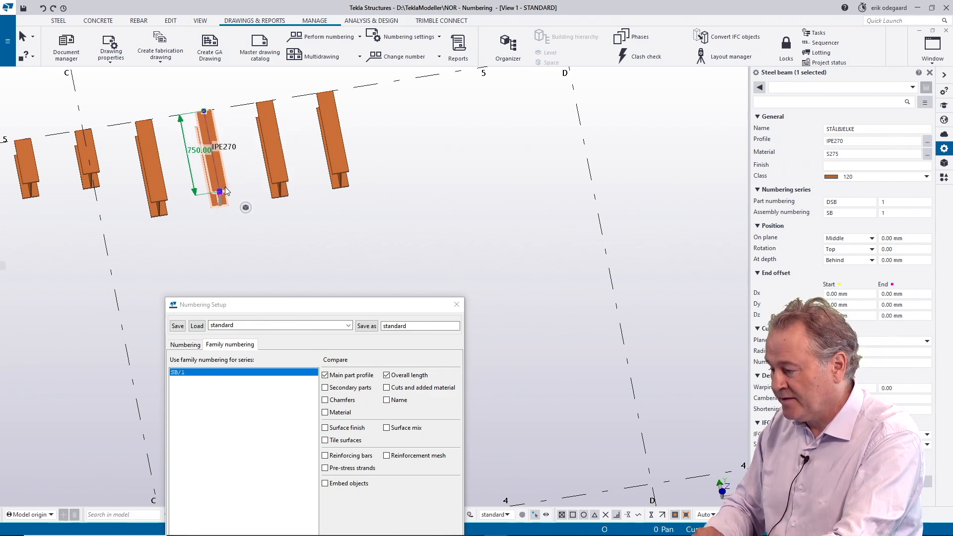
{"action": "left_click", "coordinate": [159, 196]}
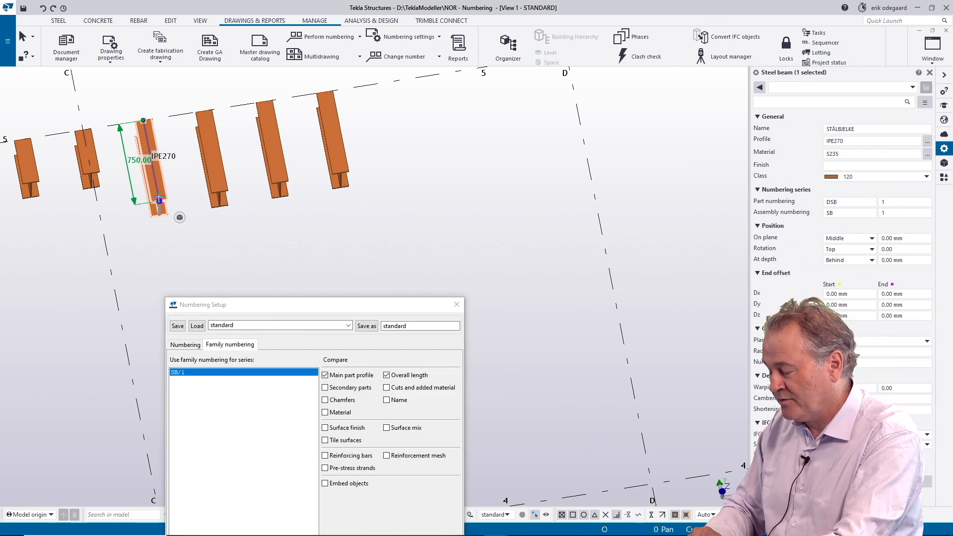